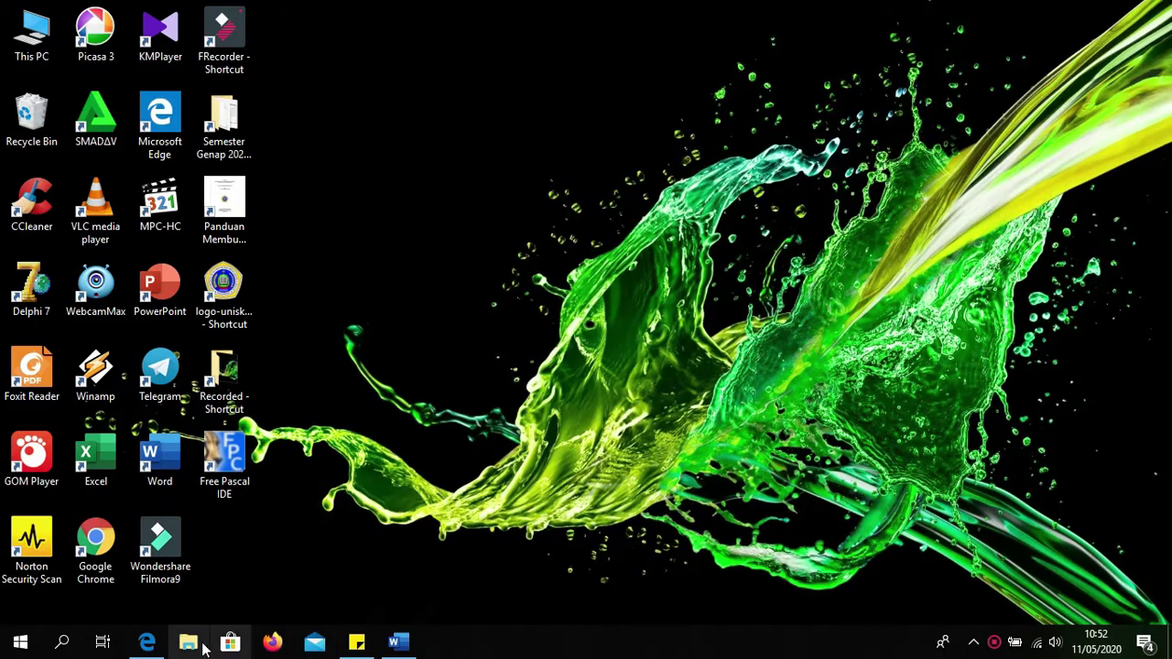
Step: Scroll through the PDF formatting guide, then minimize it
click(147, 641)
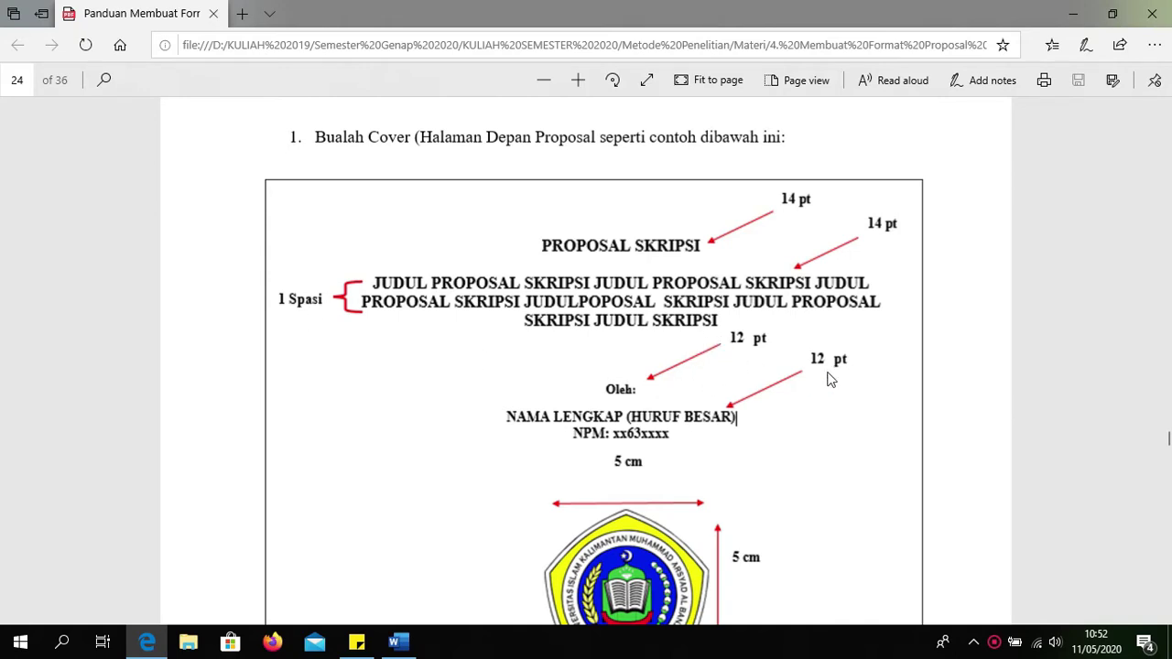
scroll(681, 471, down, 3)
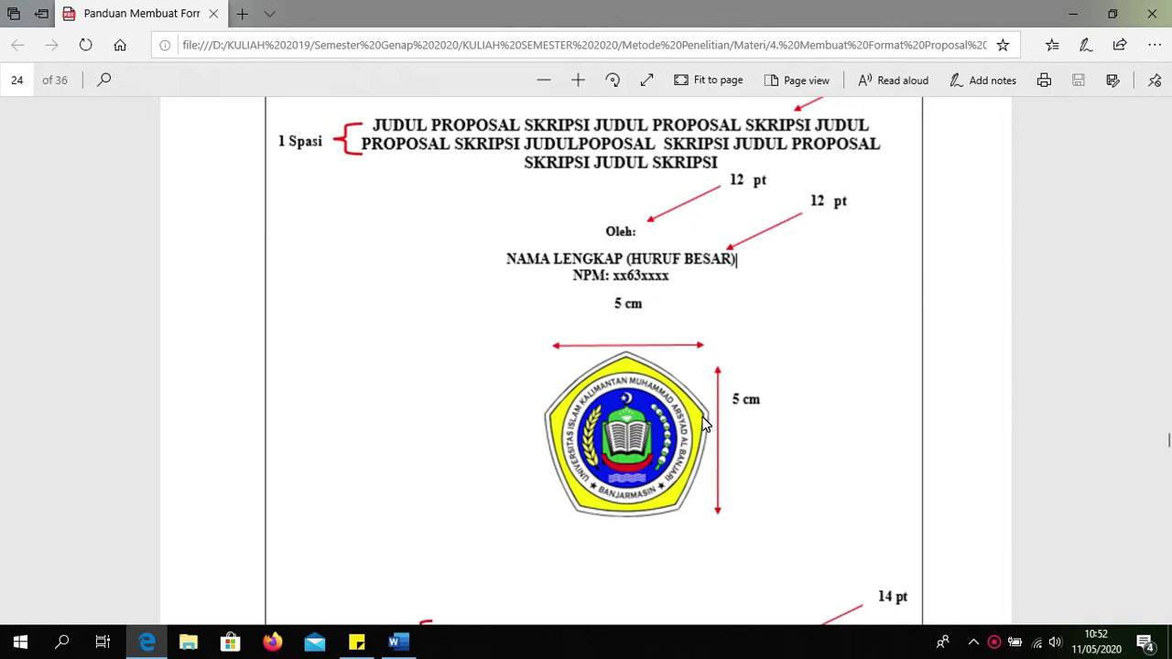
scroll(645, 502, down, 3)
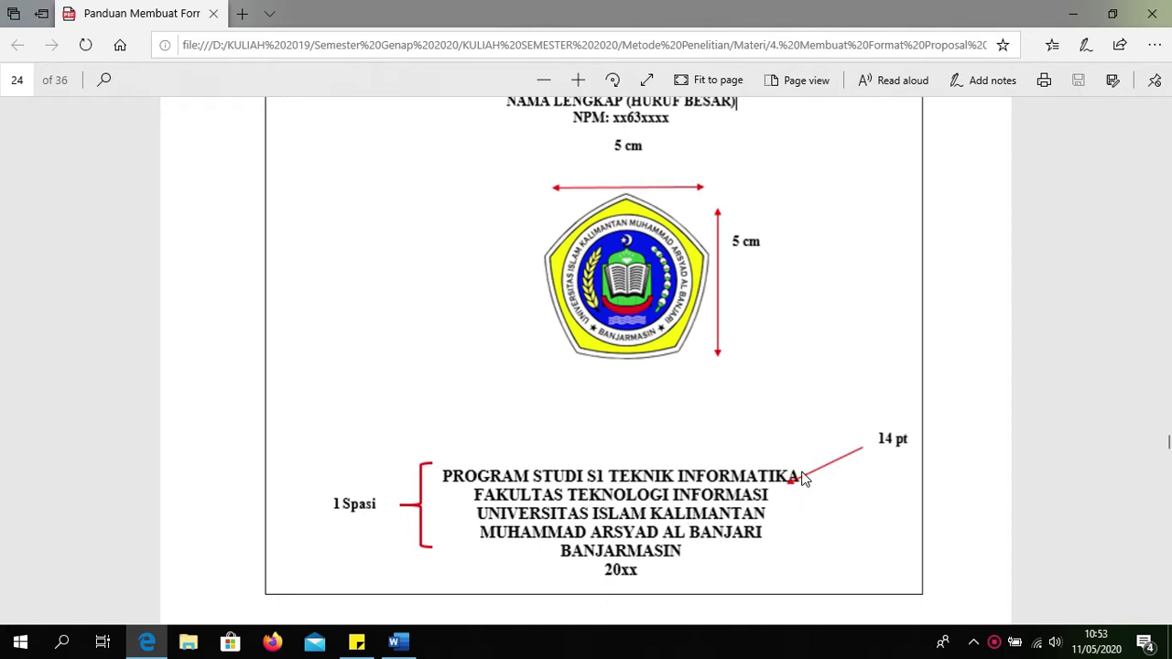
click(1074, 14)
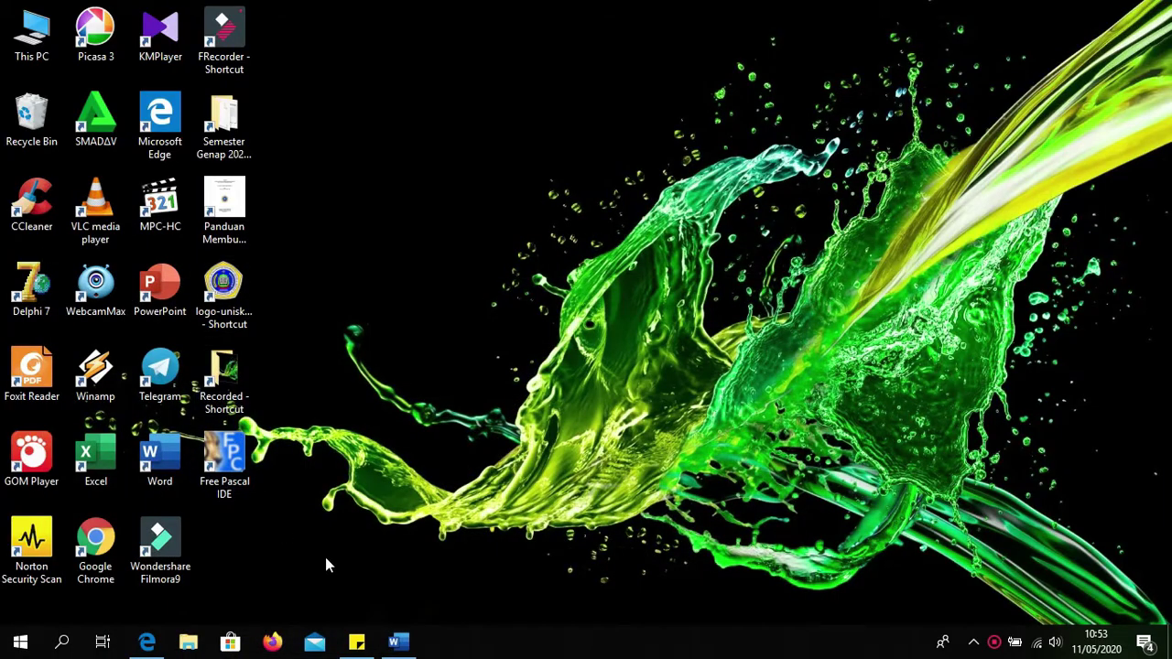
Step: In Word, type PROPOSAL and the JUDUL PROPOSAL SKRIPSI title line
click(399, 644)
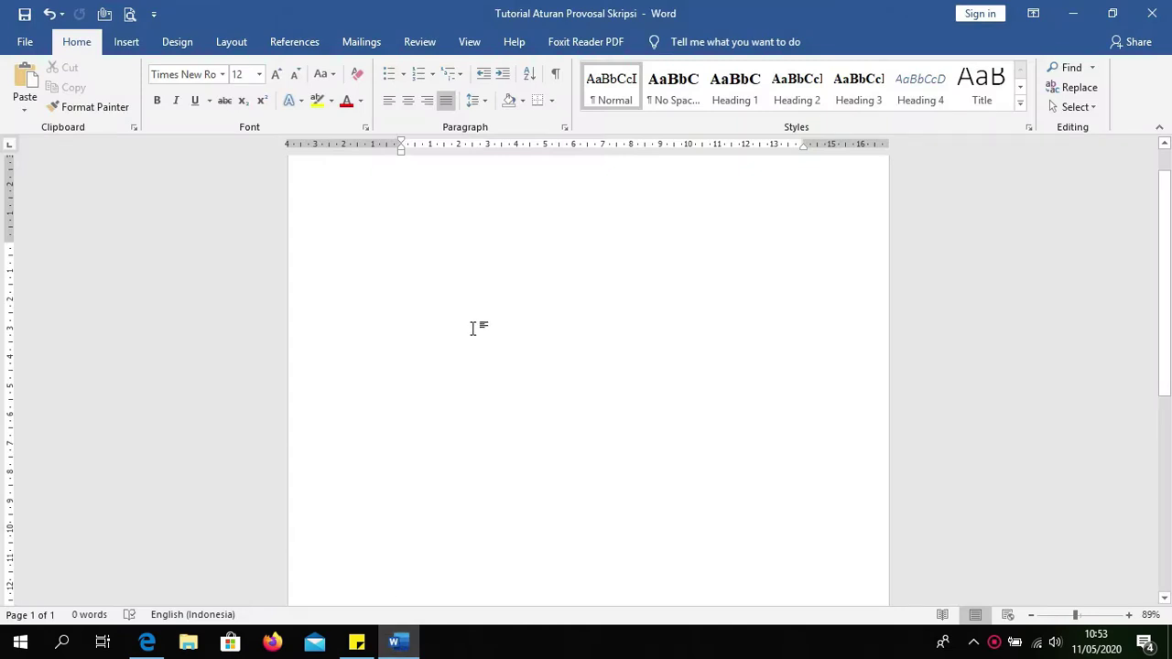
text(PROPOSAL)
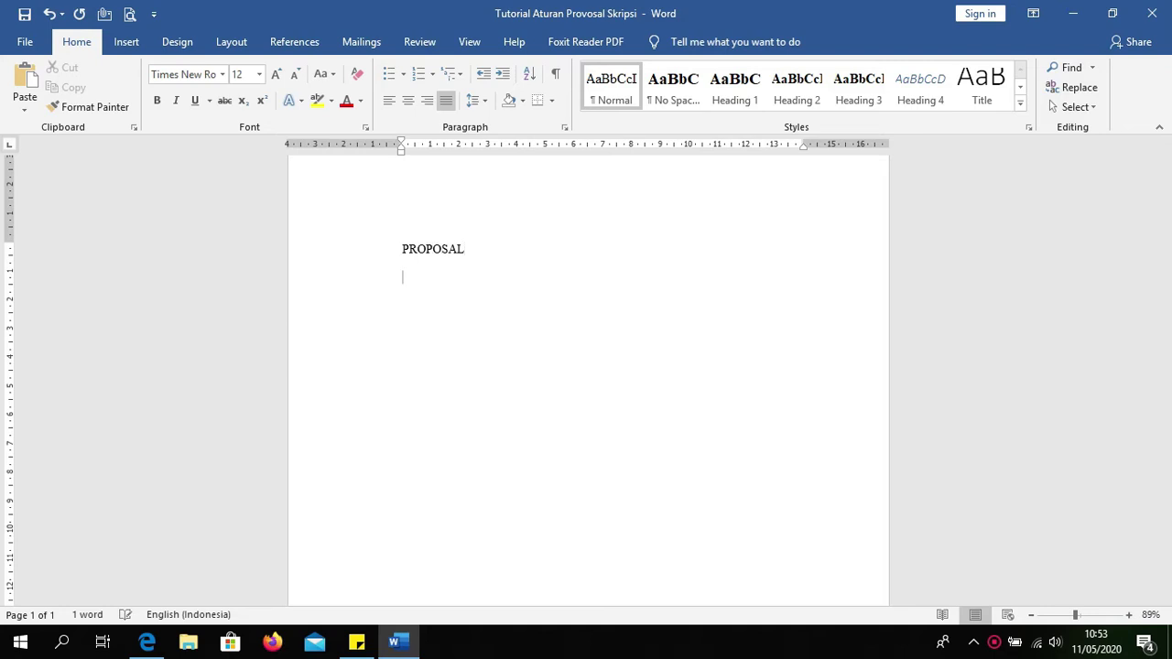
text(UDU)
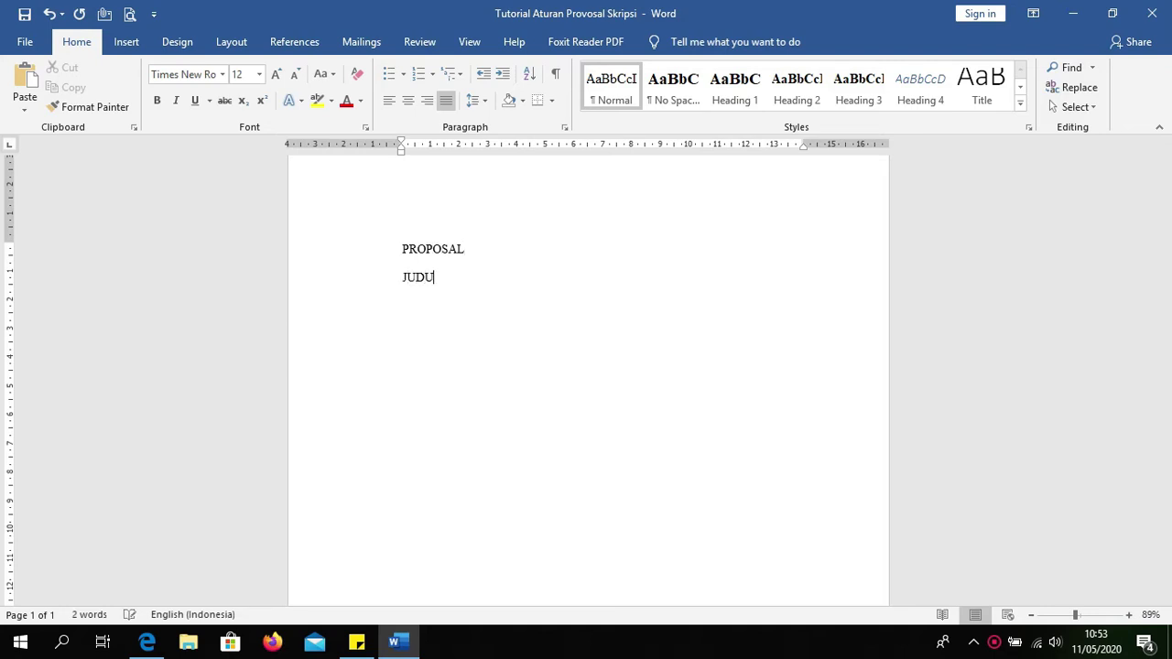
text(L PROPOSAL SKRIPS)
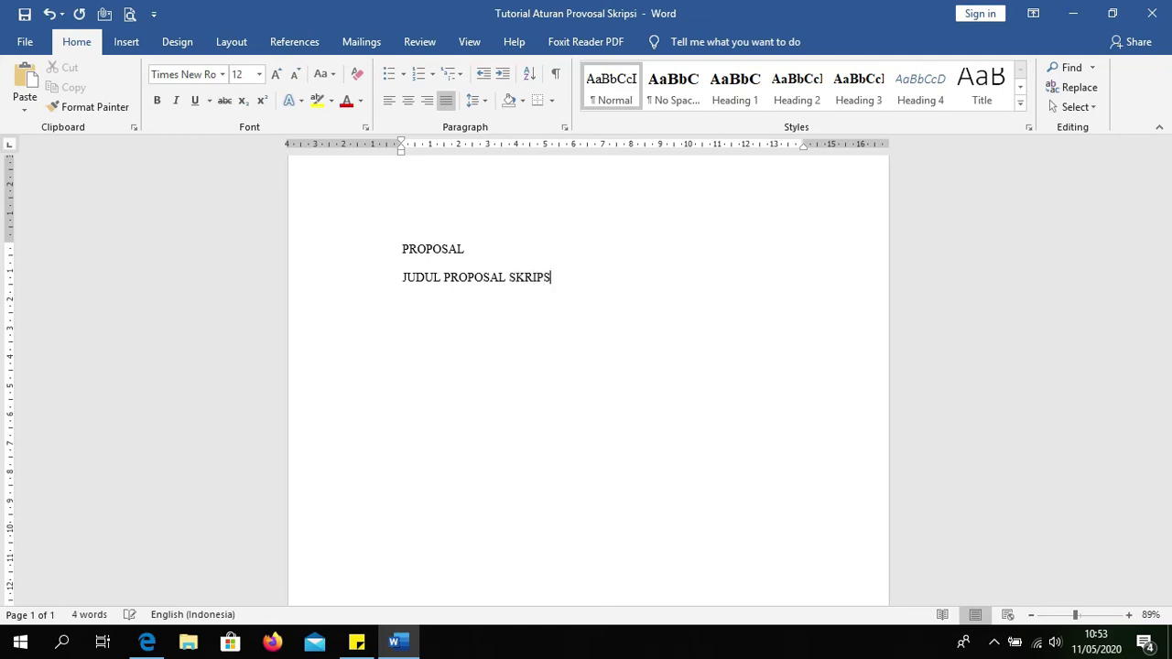
click(558, 265)
drag(552, 280, 415, 283)
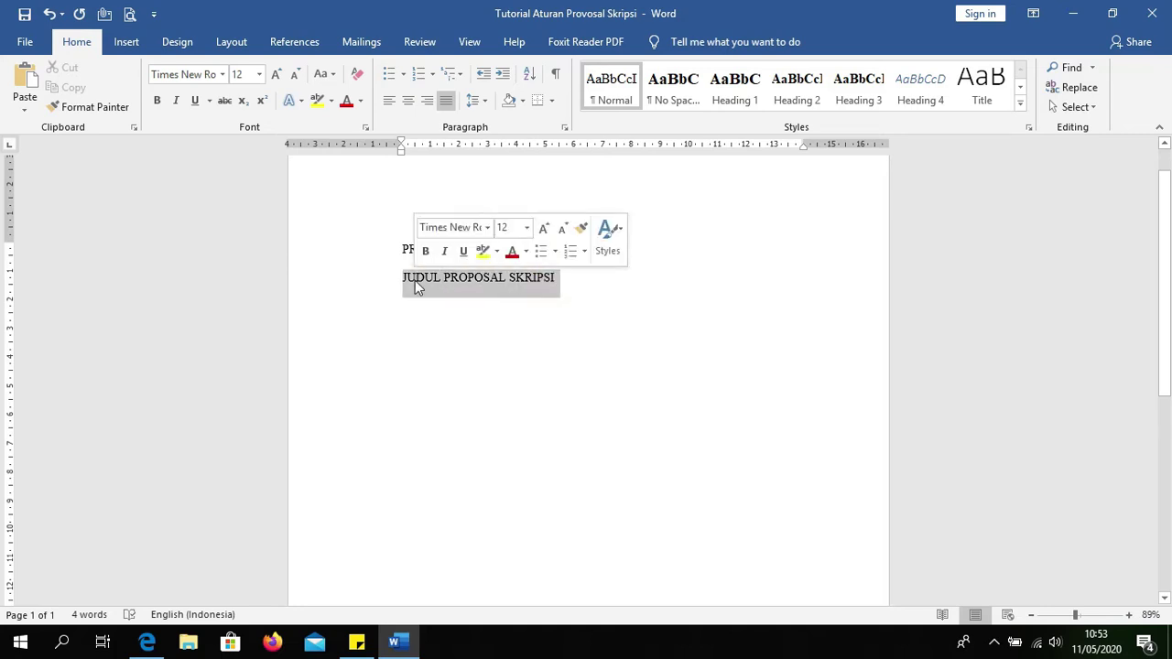
click(554, 281)
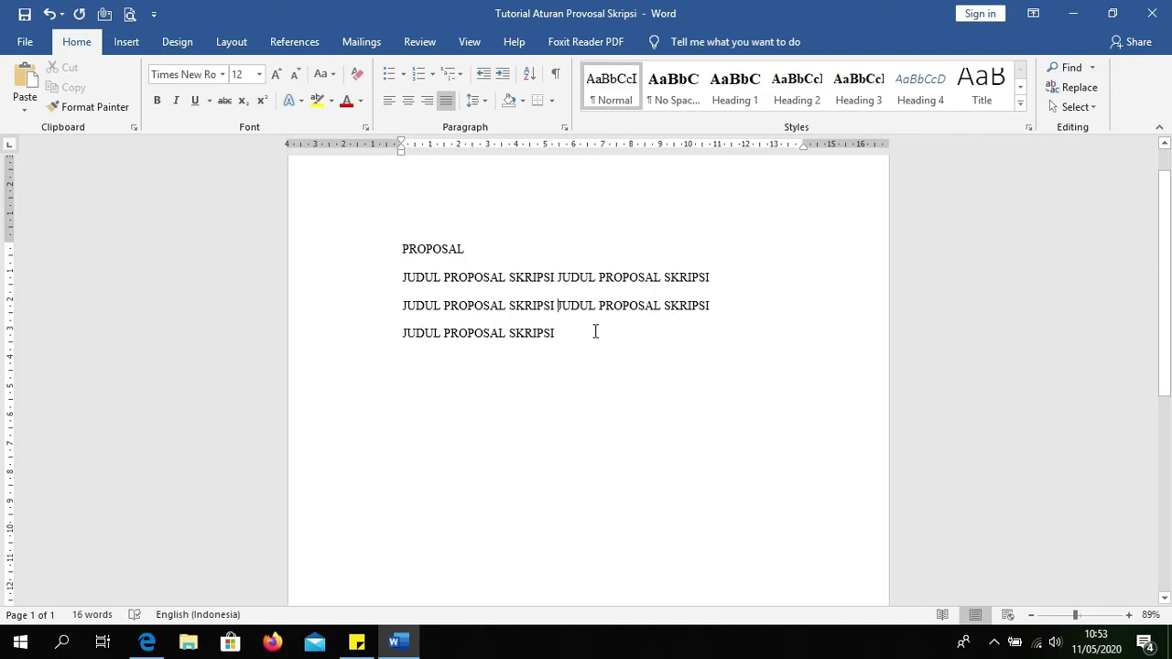
Step: Rearrange the title lines so SKRIPSI sits on its own line, with a blank line below
click(663, 307)
key(Return)
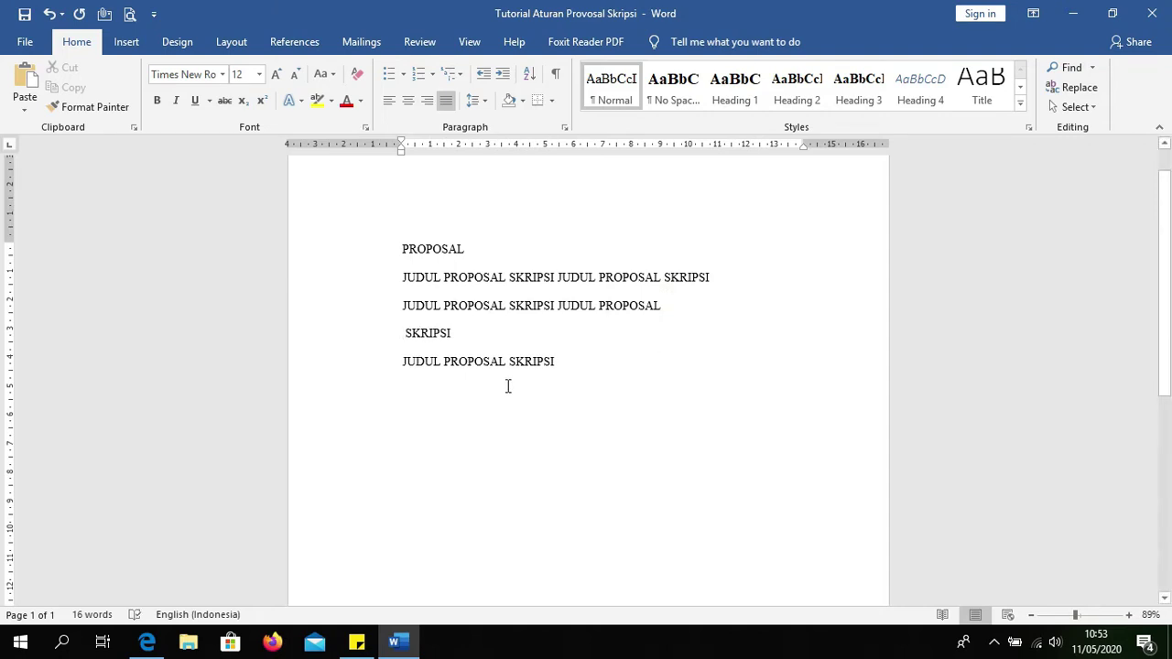
click(401, 360)
key(BackSpace)
key(End)
key(Return)
key(Return)
Step: Type 'Oleh :' and the author's full name on separate lines
text(OLEH)
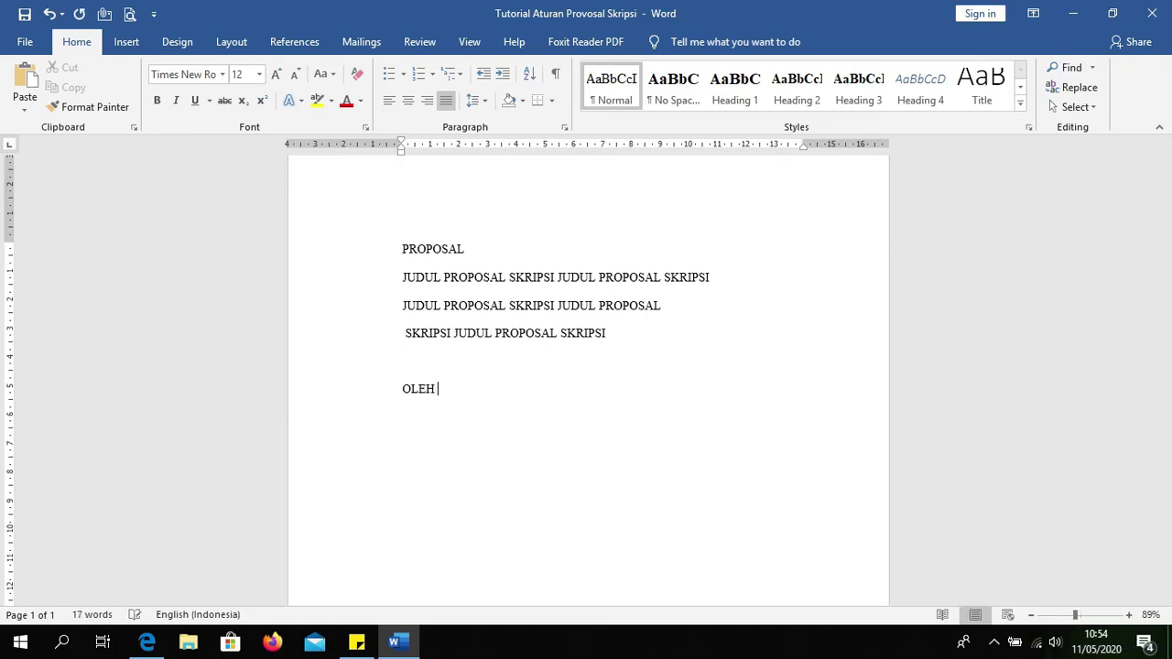
key(BackSpace)
key(BackSpace)
key(Caps_Lock)
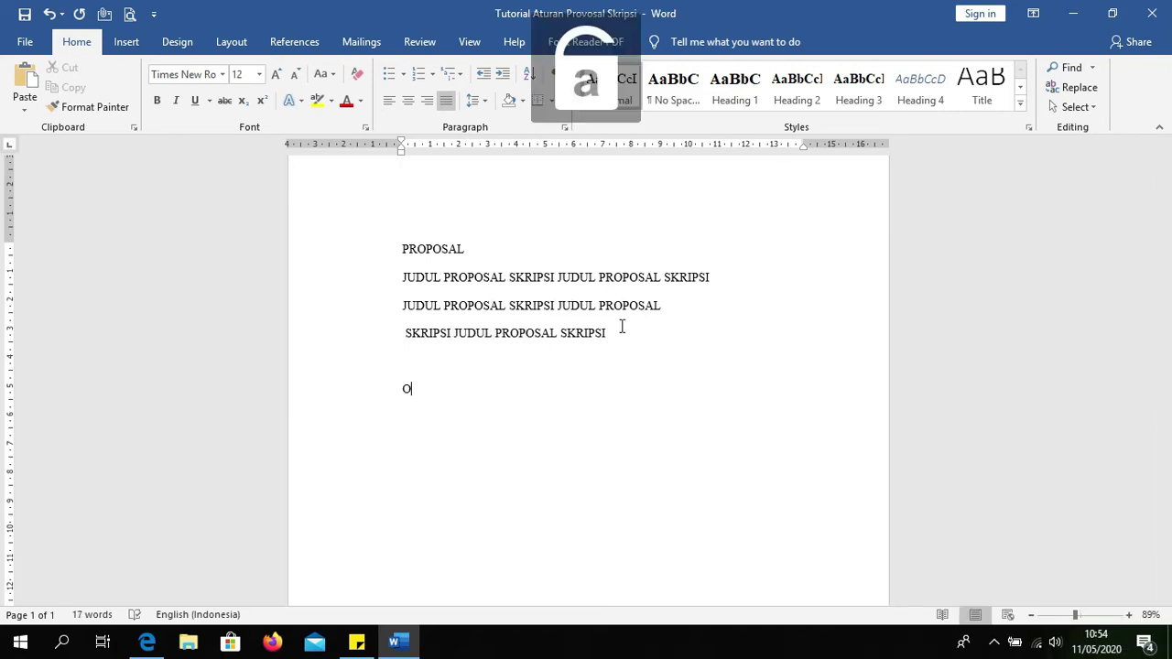
text(O)
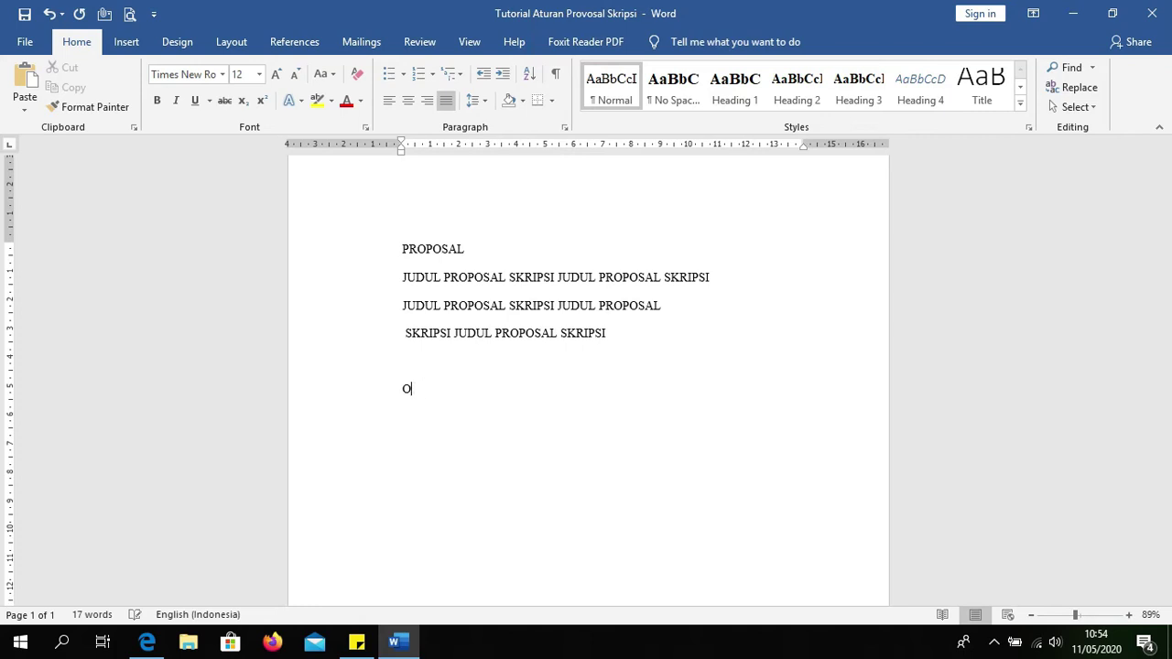
text(L :)
key(Return)
text(NAMA)
key(BackSpace)
key(BackSpace)
key(Return)
Step: Add the NPM line, PROGRAM STUDI S1 TEKNIK INFORMATIKA and FAKULTAS TEKNOLOGI INFORMATIKA
text(NPM)
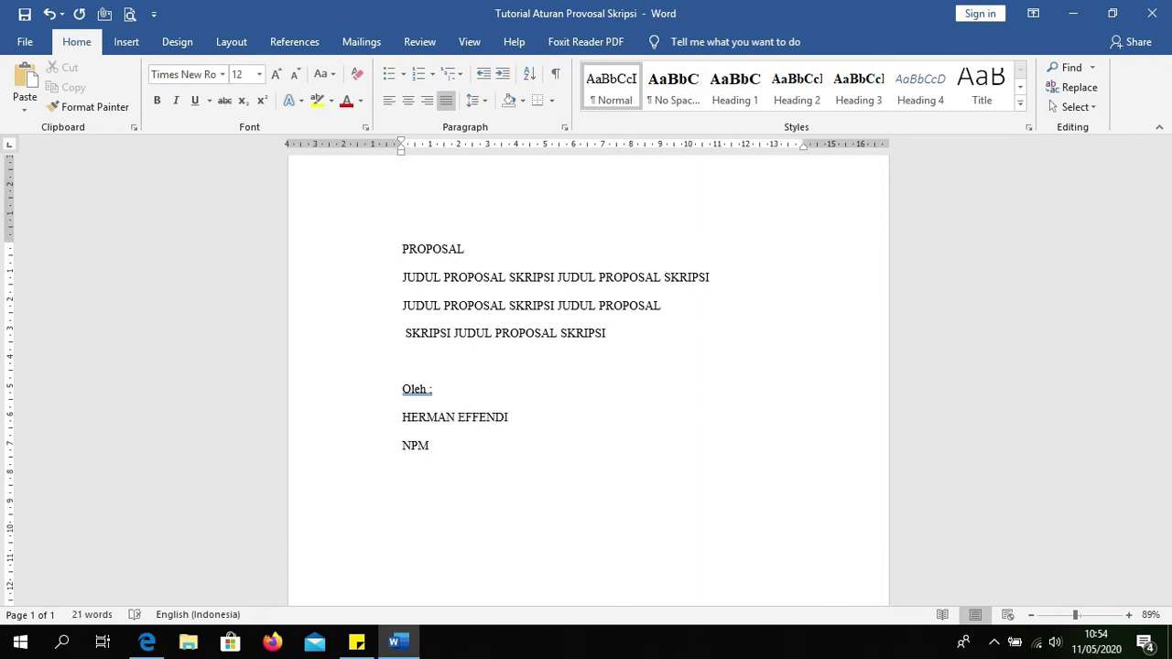
text(STU)
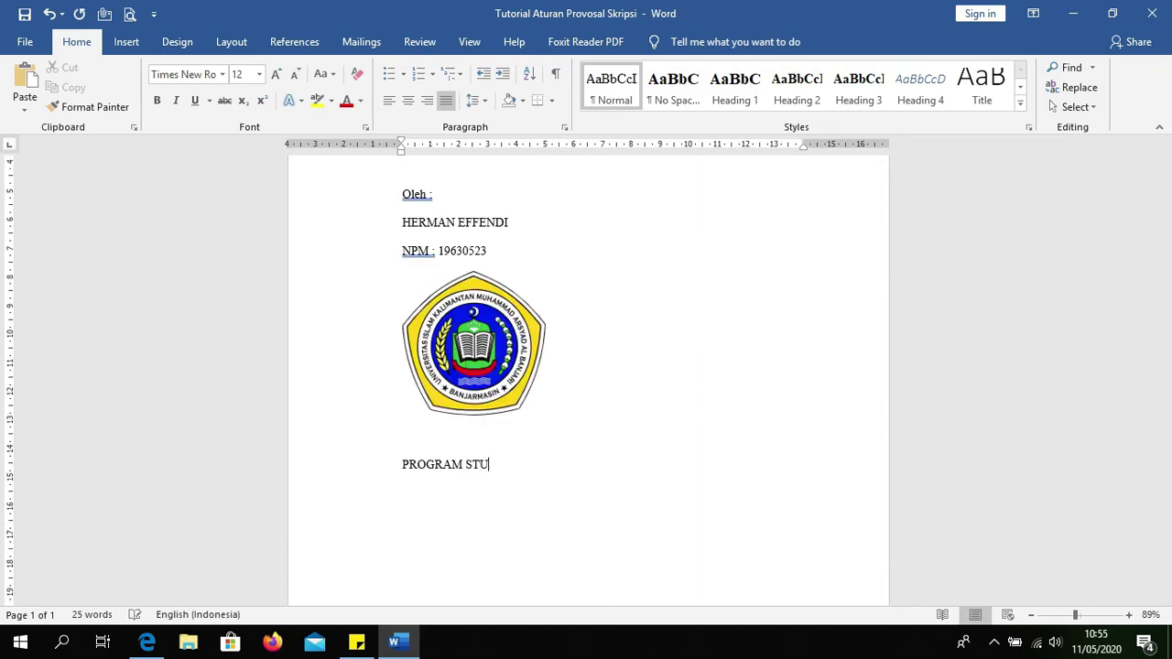
text(DI S1 TEKNIK INFORMATIKA)
key(Return)
text(FAKULTAS TEKNOLO)
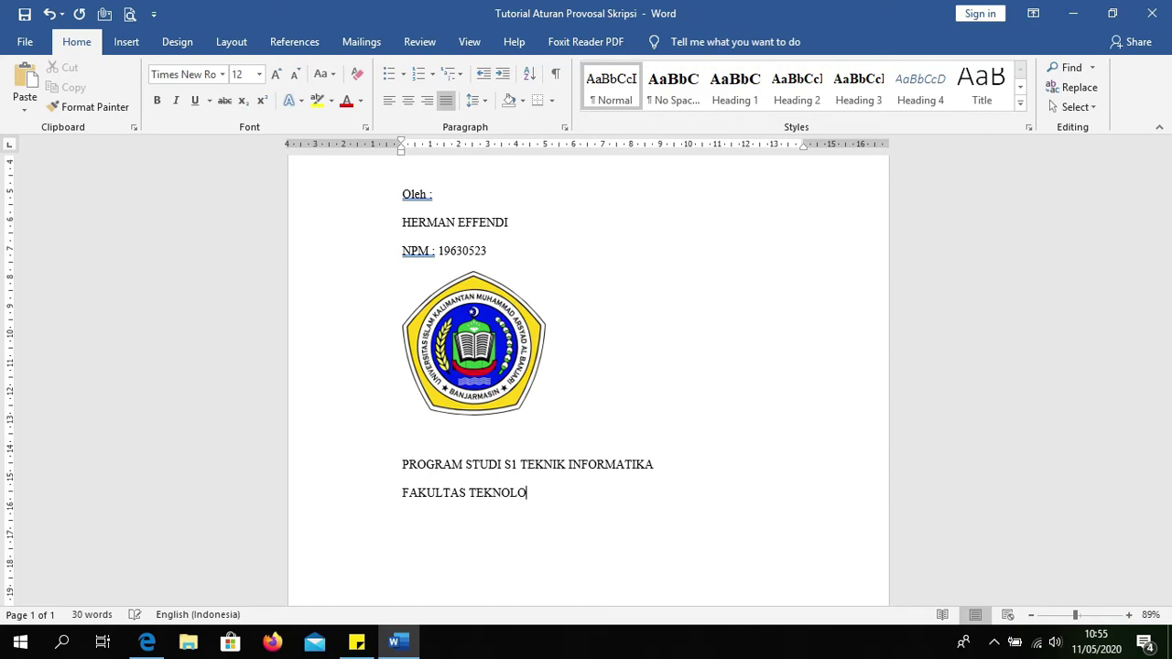
text(GI INFORMATIKA)
key(Return)
Step: Add the UNIVERSITAS ISLAM KALIMANTAN MUHAMMAD ARSYAD AL BAN... lines, then BANJARMASIN and 2020
text(UNIVERSITAS)
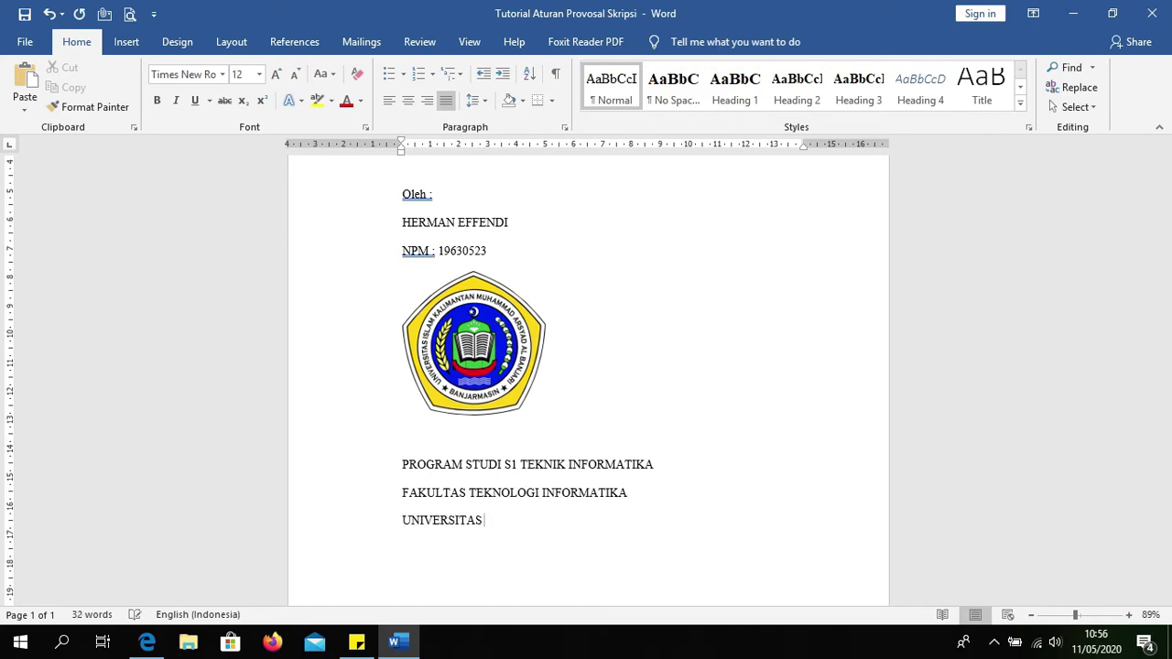
text( ISLAM KALIMANTAN)
key(Return)
text(MUHAMMAD ARSYAD AL BANJARI)
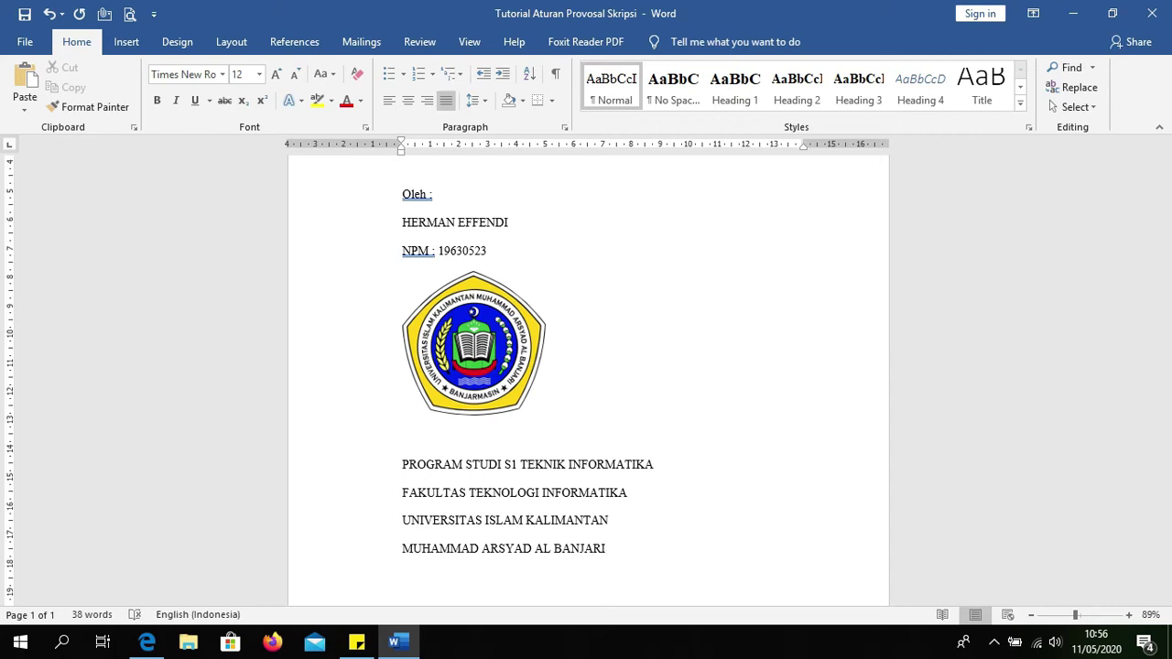
text(BANJARMASIN)
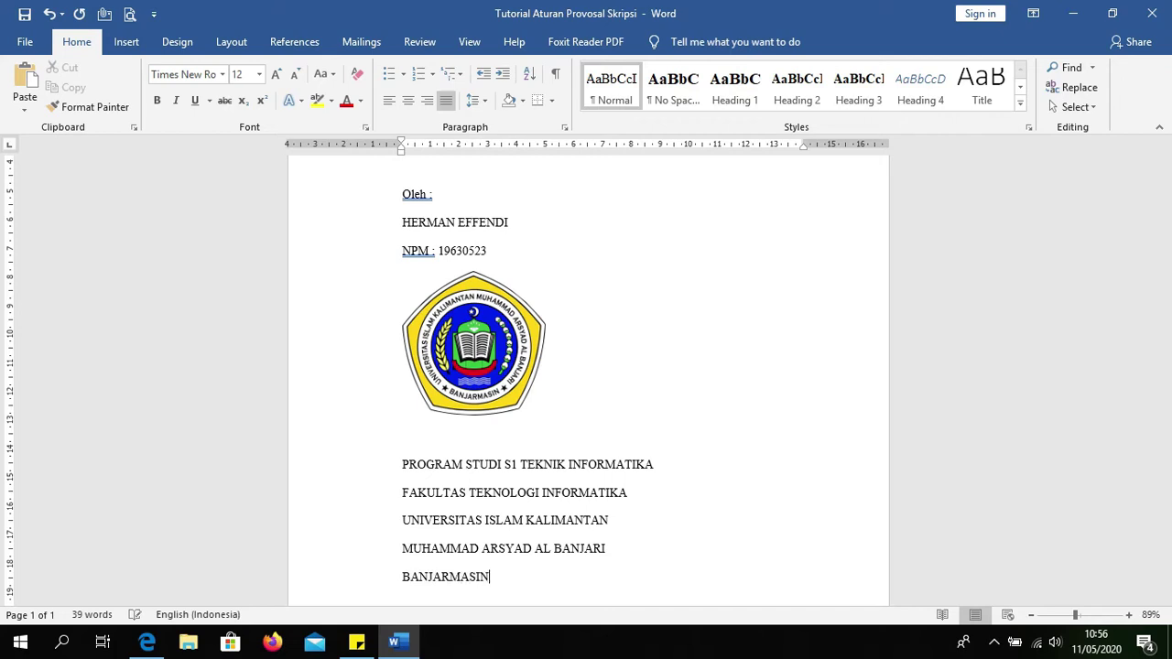
key(Return)
text(20)
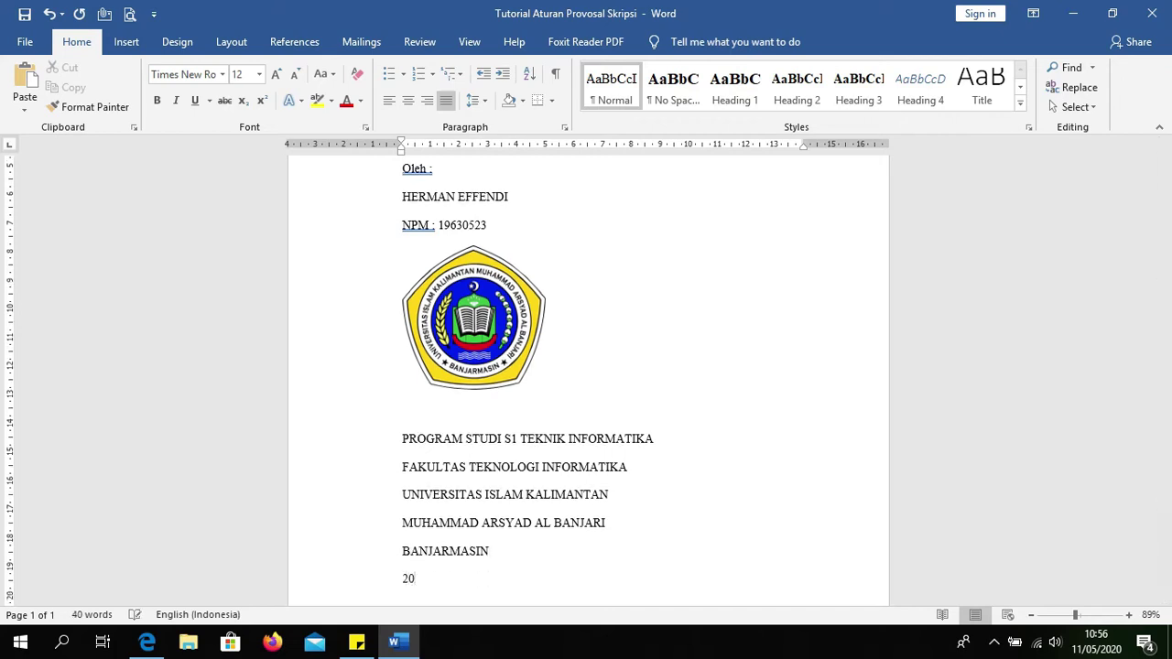
text(20)
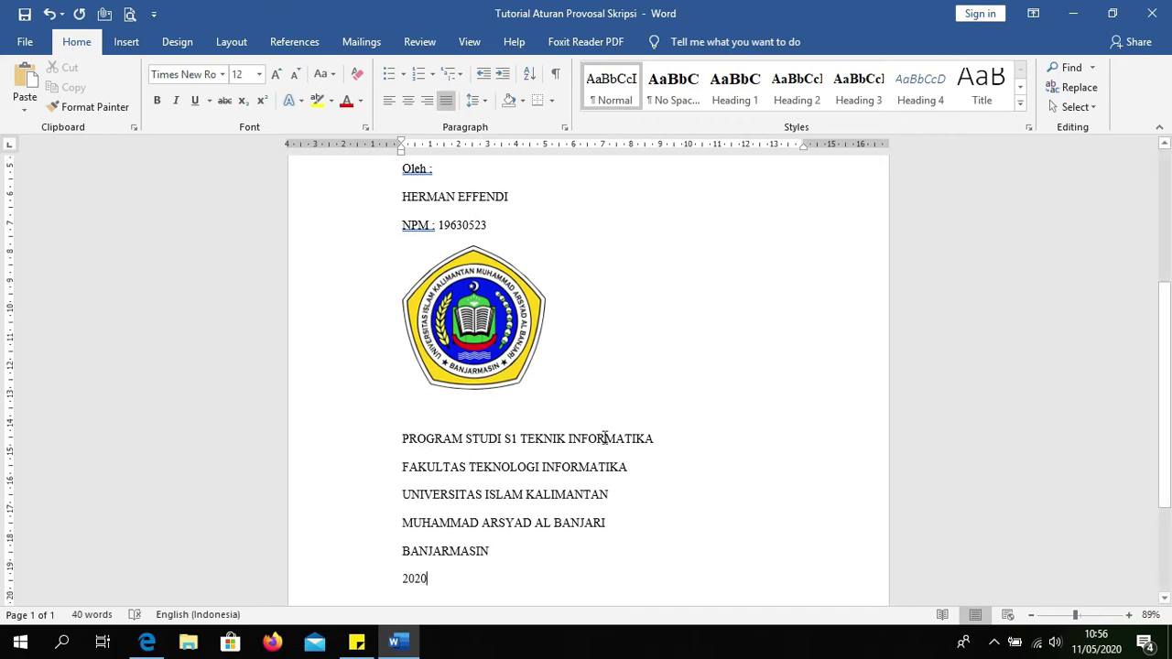
scroll(572, 467, up, 5)
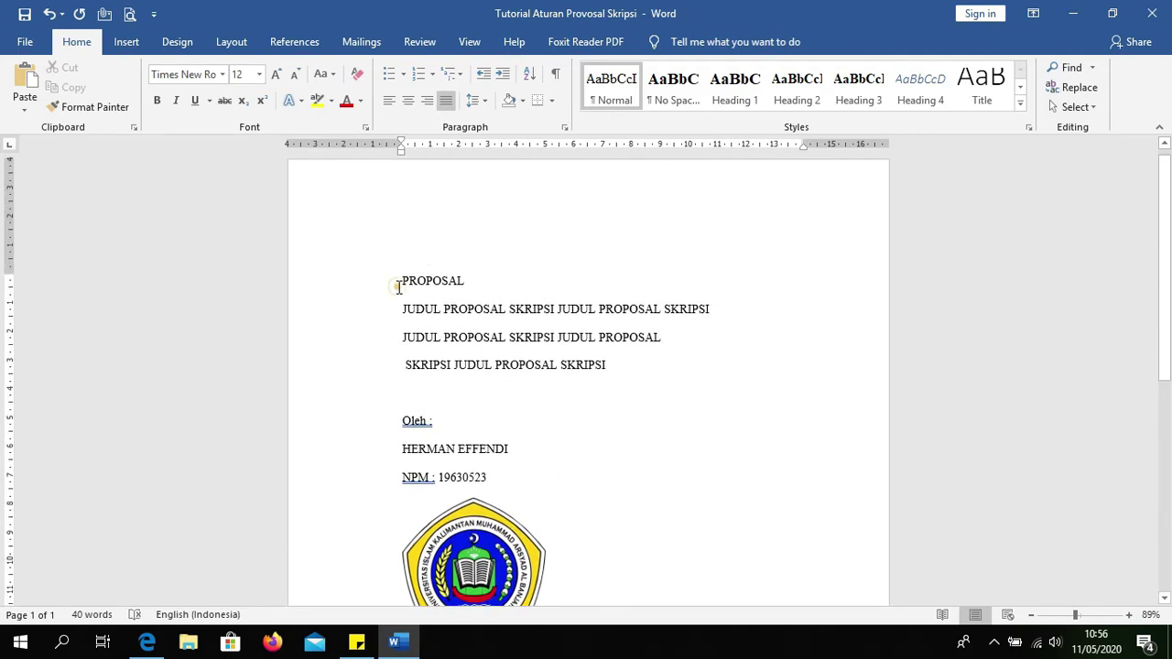
Step: Set the four title lines to 14 pt
drag(402, 282, 625, 365)
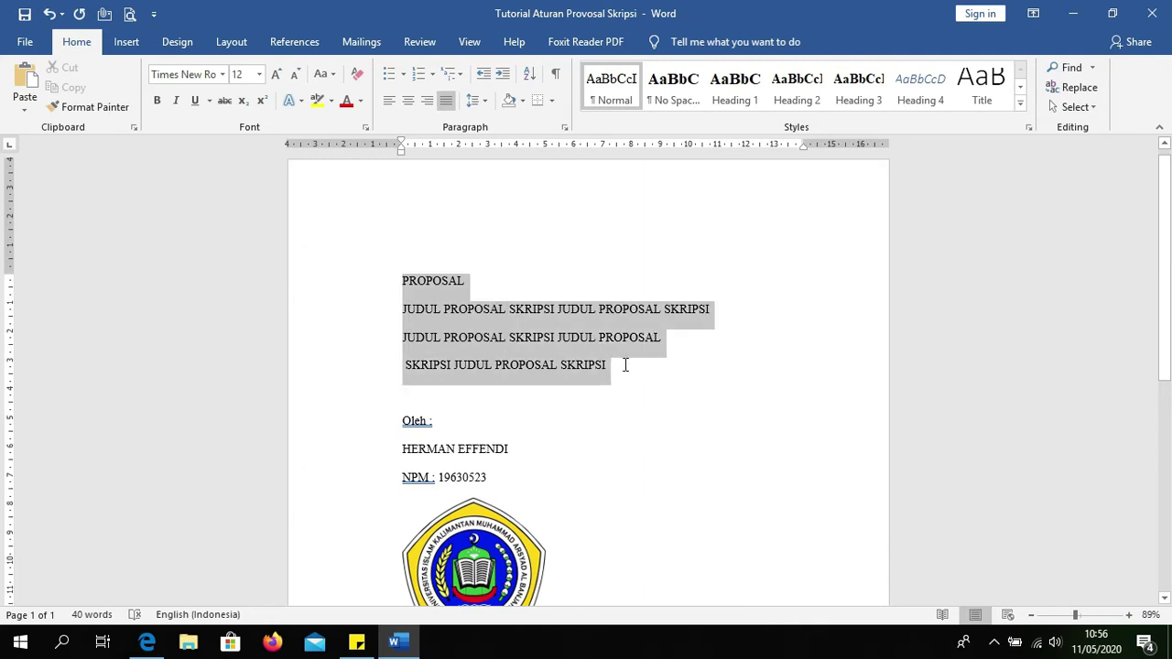
click(261, 76)
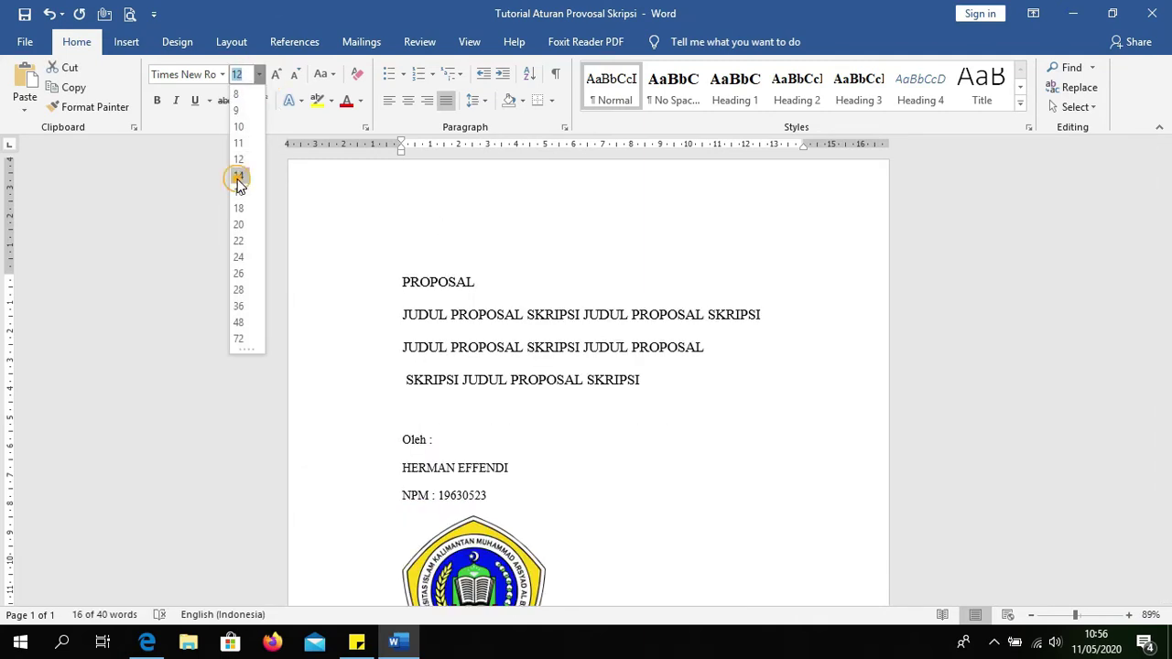
click(238, 177)
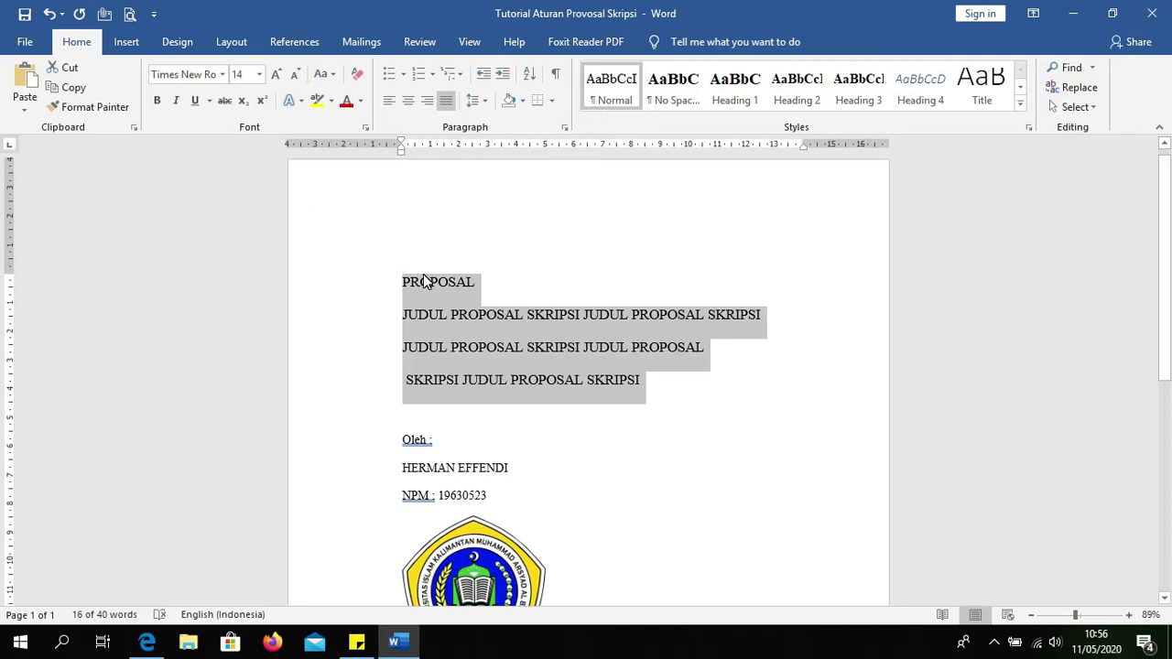
click(465, 381)
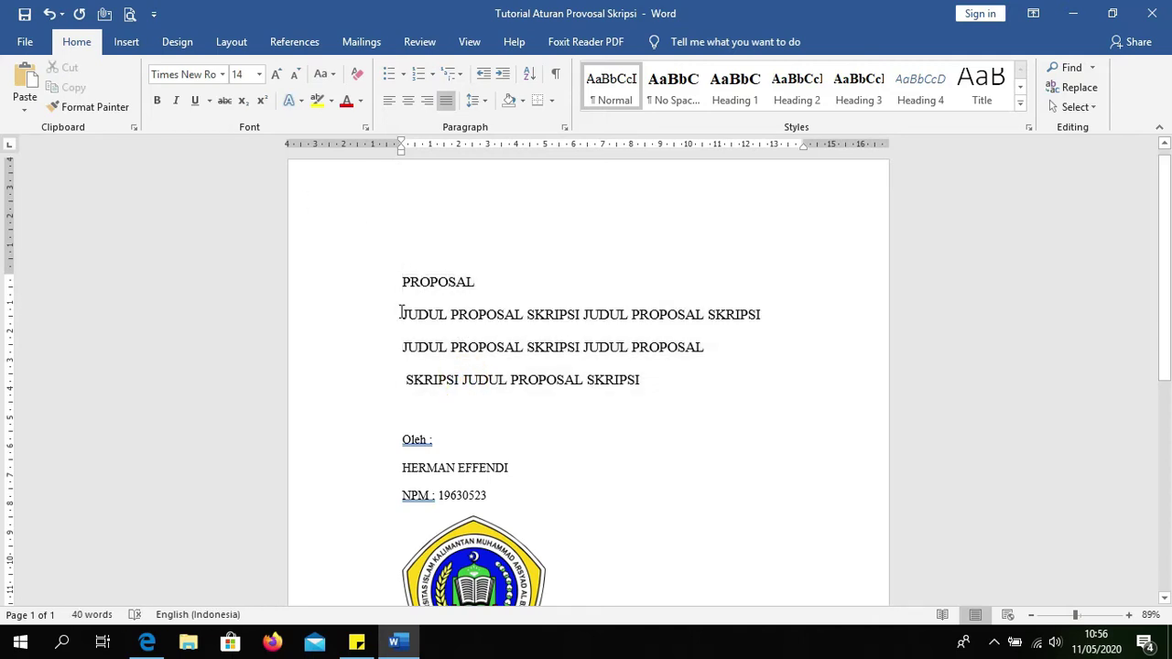
Step: Center the whole cover text and make it bold
drag(400, 283, 607, 460)
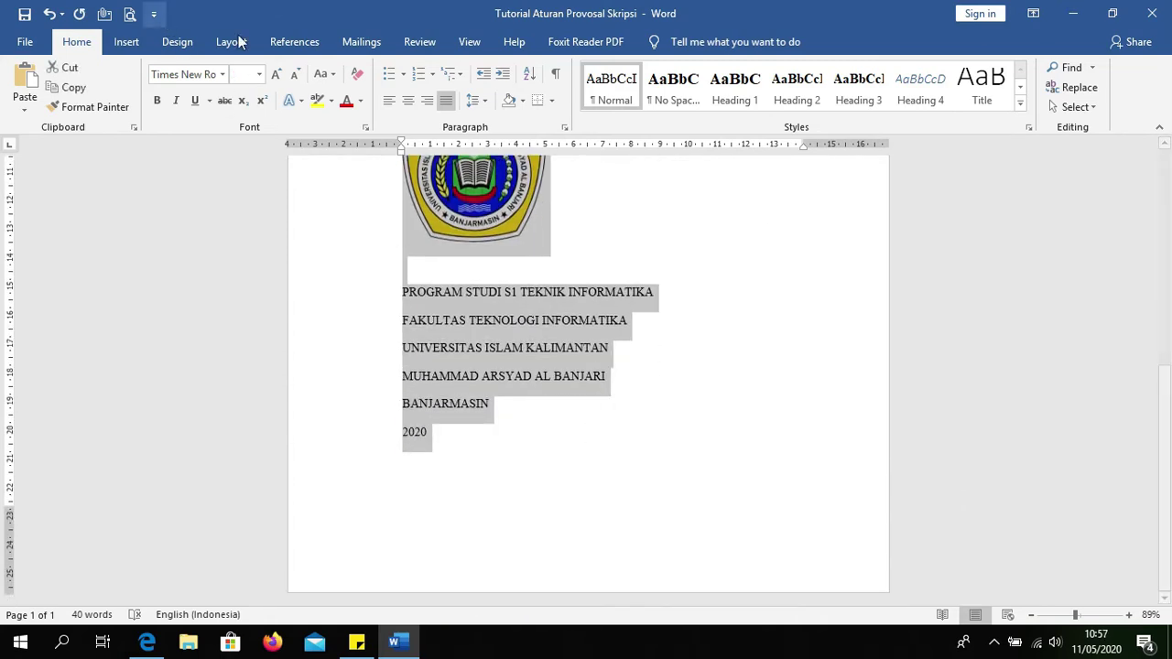
click(414, 104)
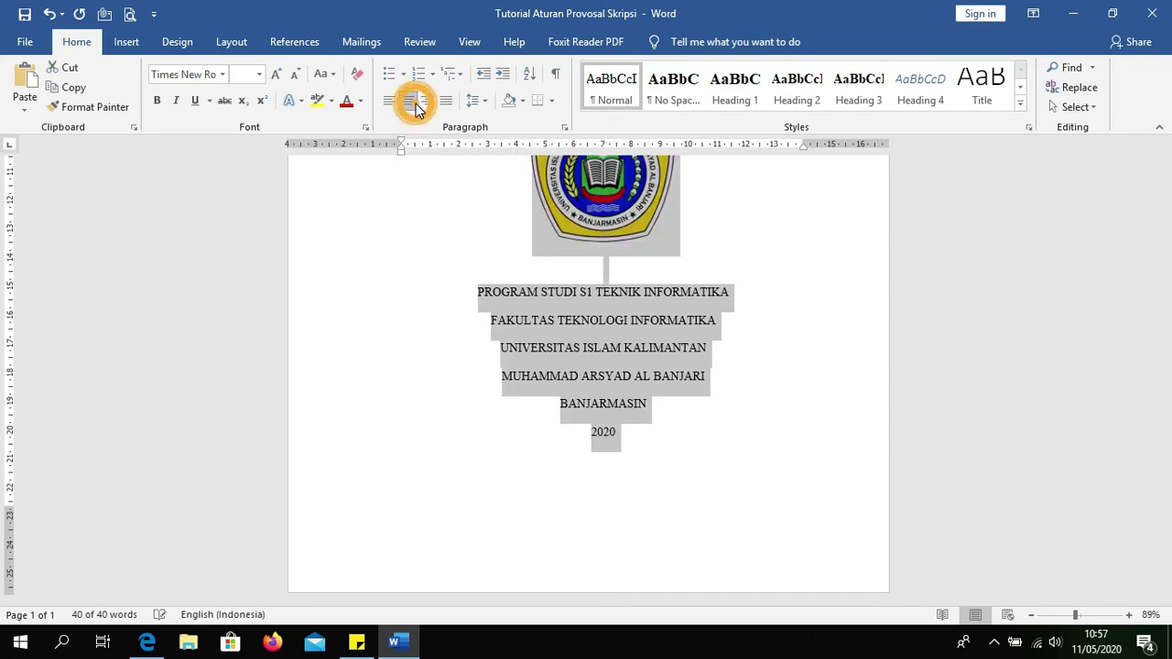
click(157, 103)
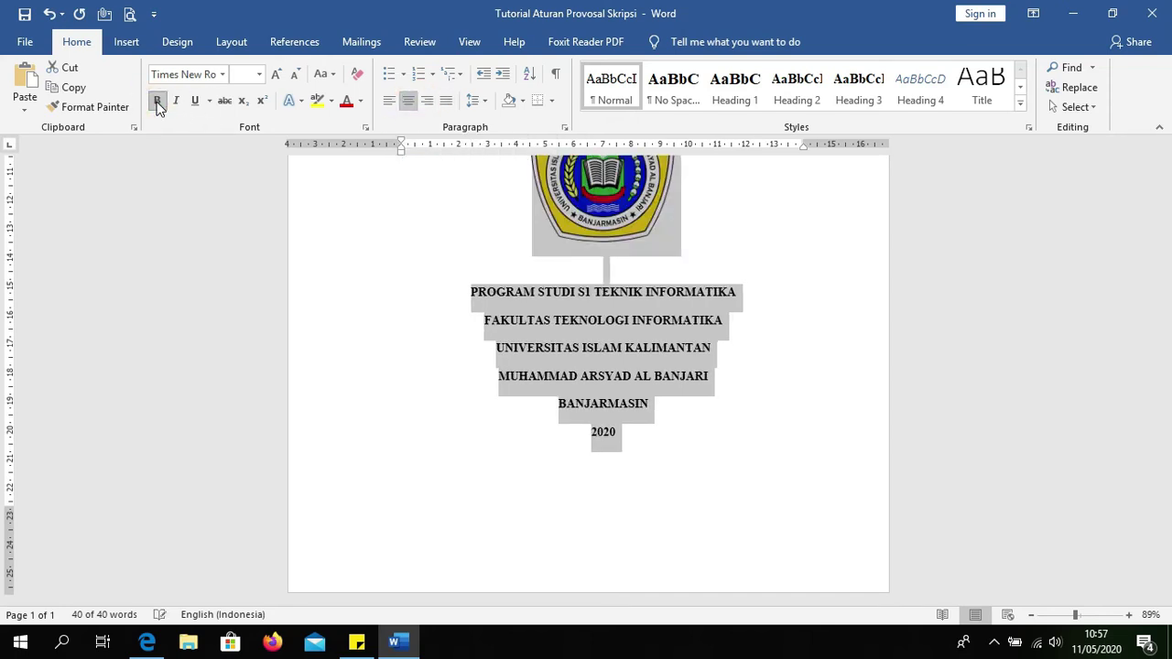
click(471, 321)
scroll(484, 282, up, 5)
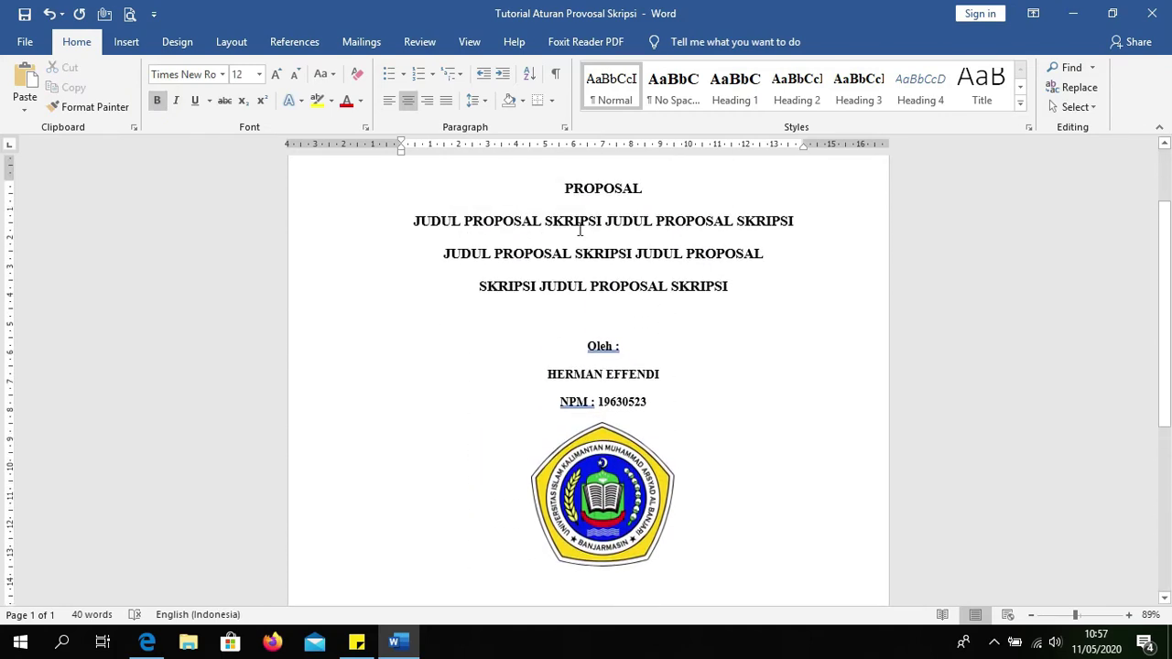
Step: Make the three-line thesis title 14 pt with 1.0 line spacing
drag(731, 286, 411, 222)
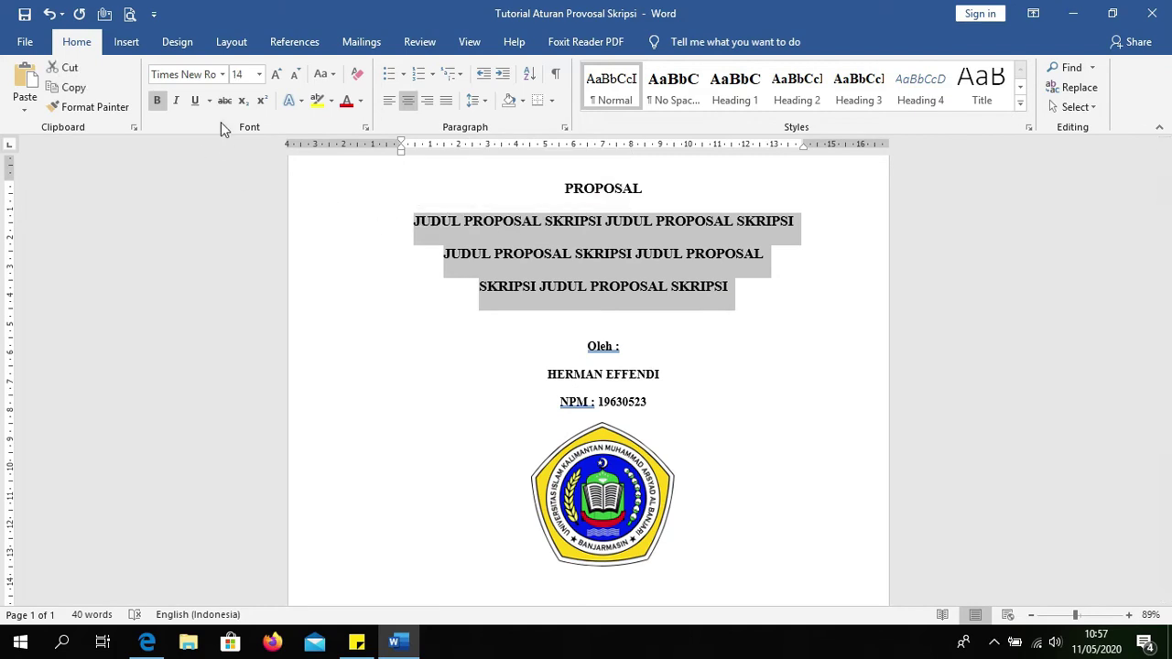
click(238, 74)
text(14)
key(Return)
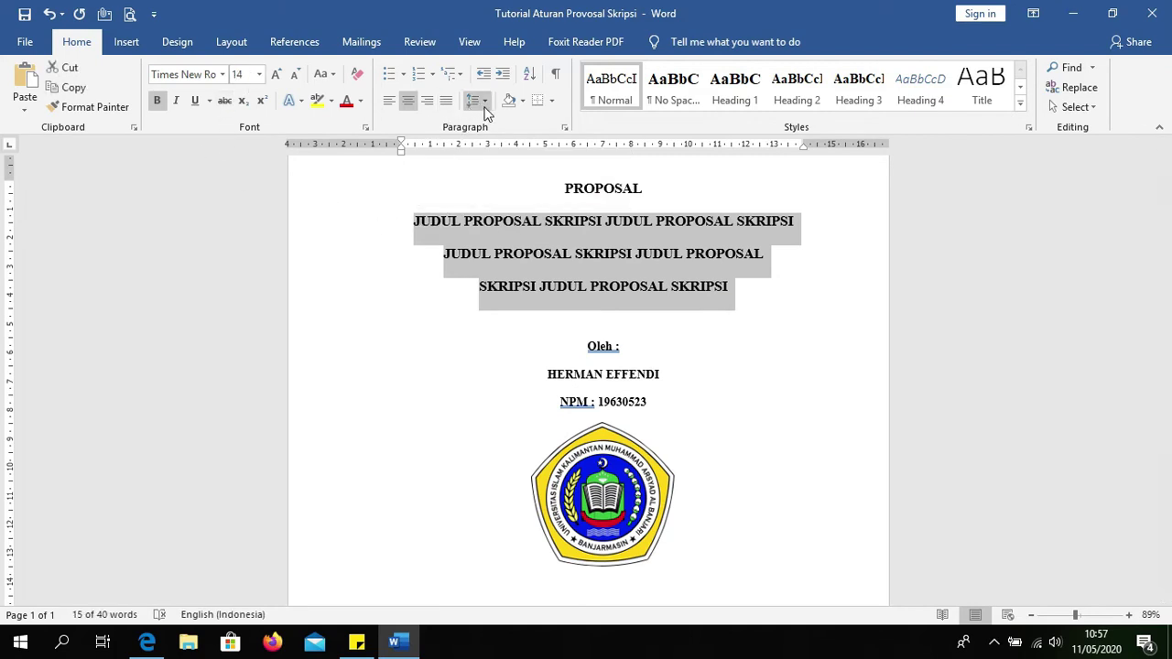
click(483, 103)
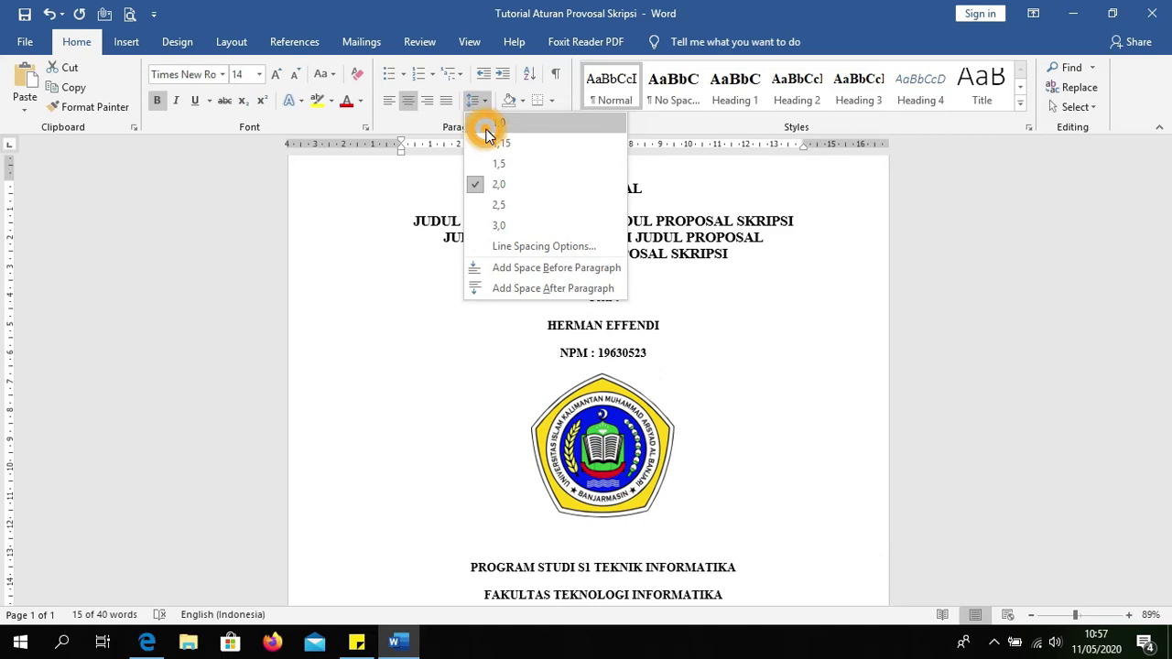
click(487, 124)
click(625, 353)
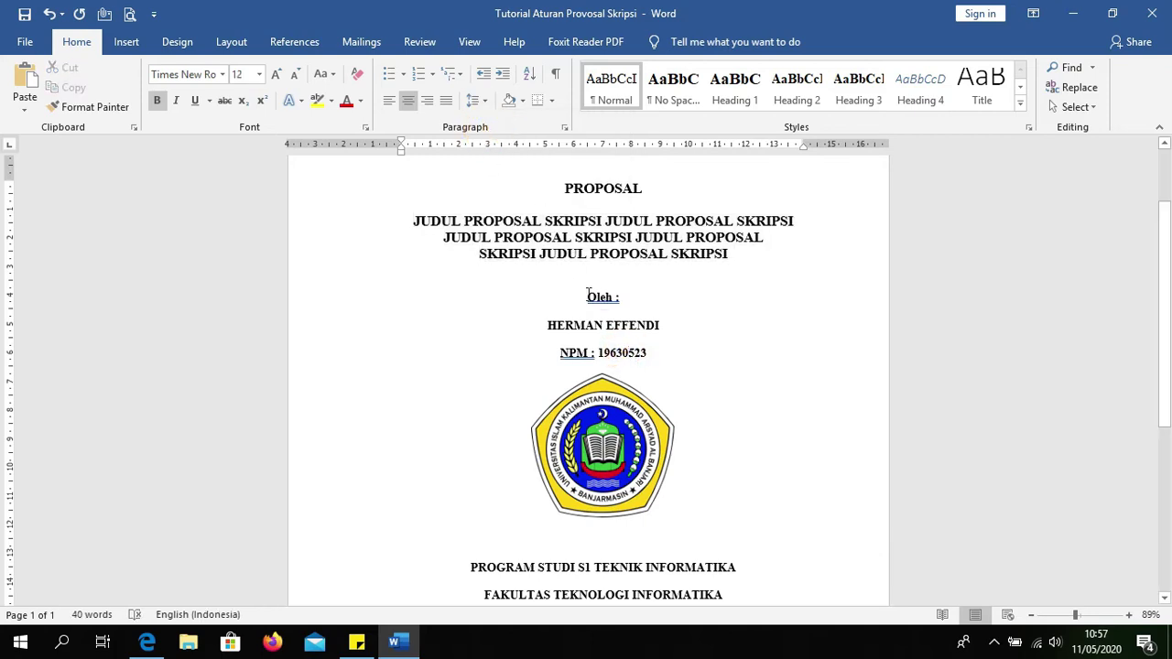
Step: Single-space the author name and NPM lines and add a blank line below NPM
click(589, 295)
drag(544, 326, 651, 354)
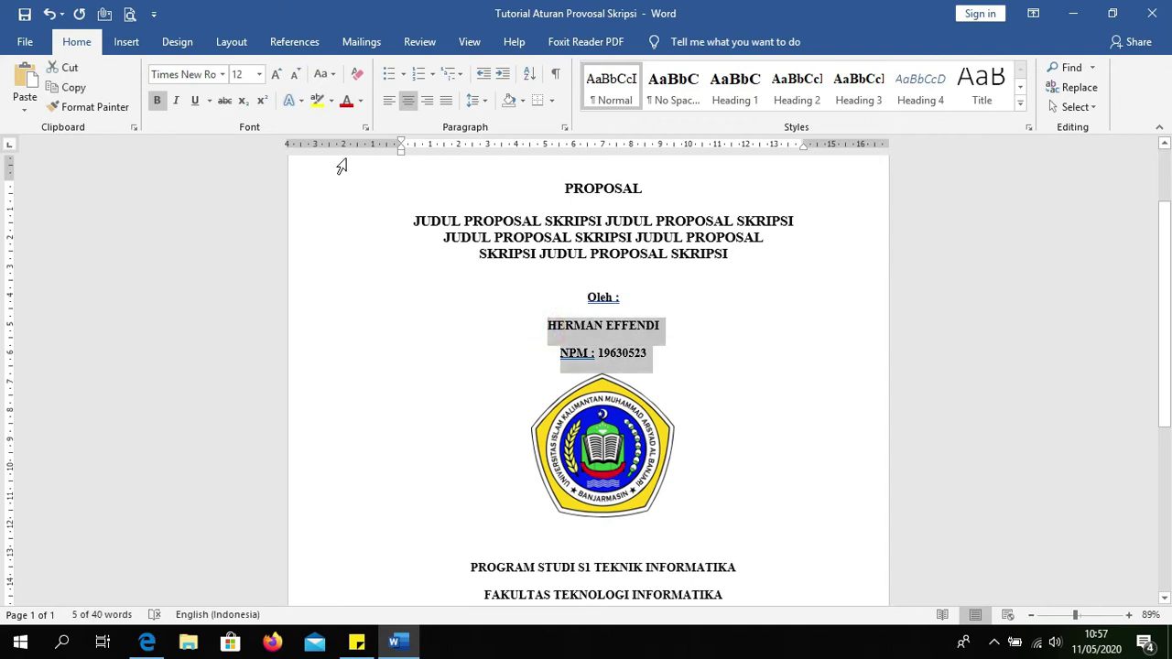
click(480, 102)
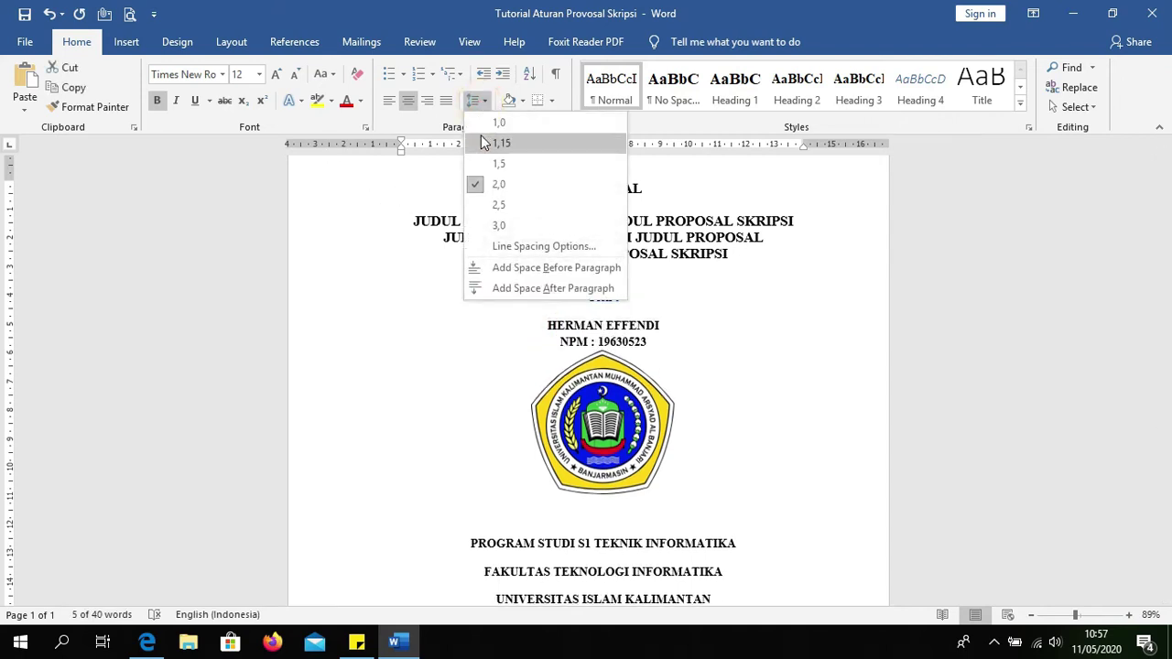
click(491, 123)
click(658, 341)
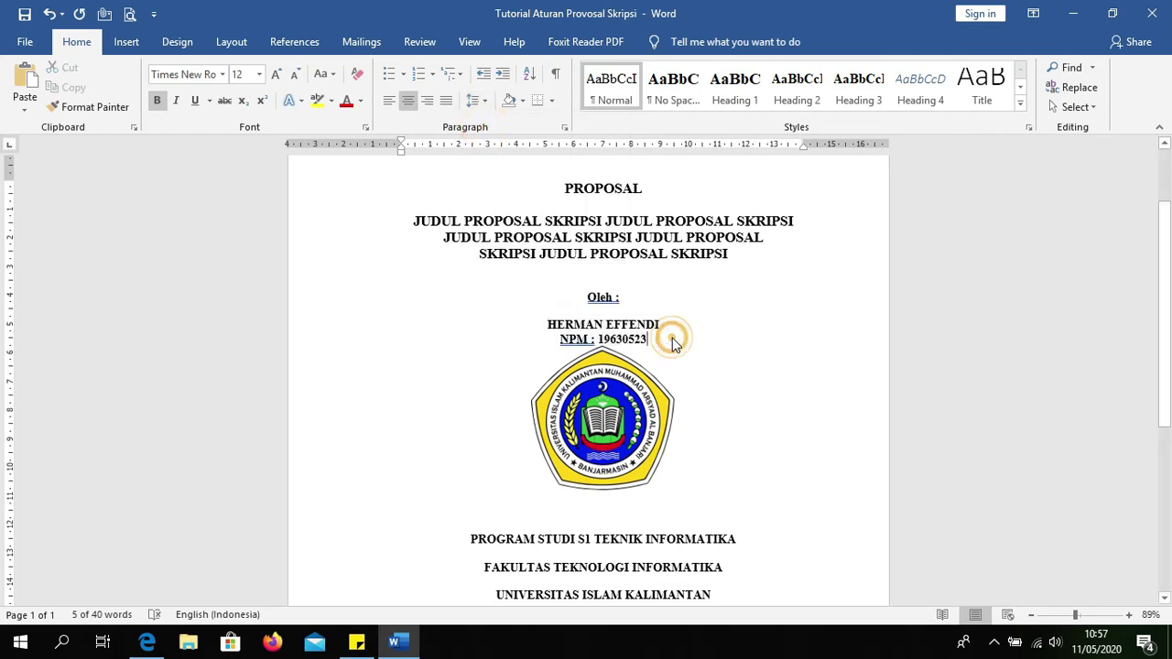
key(Return)
key(Return)
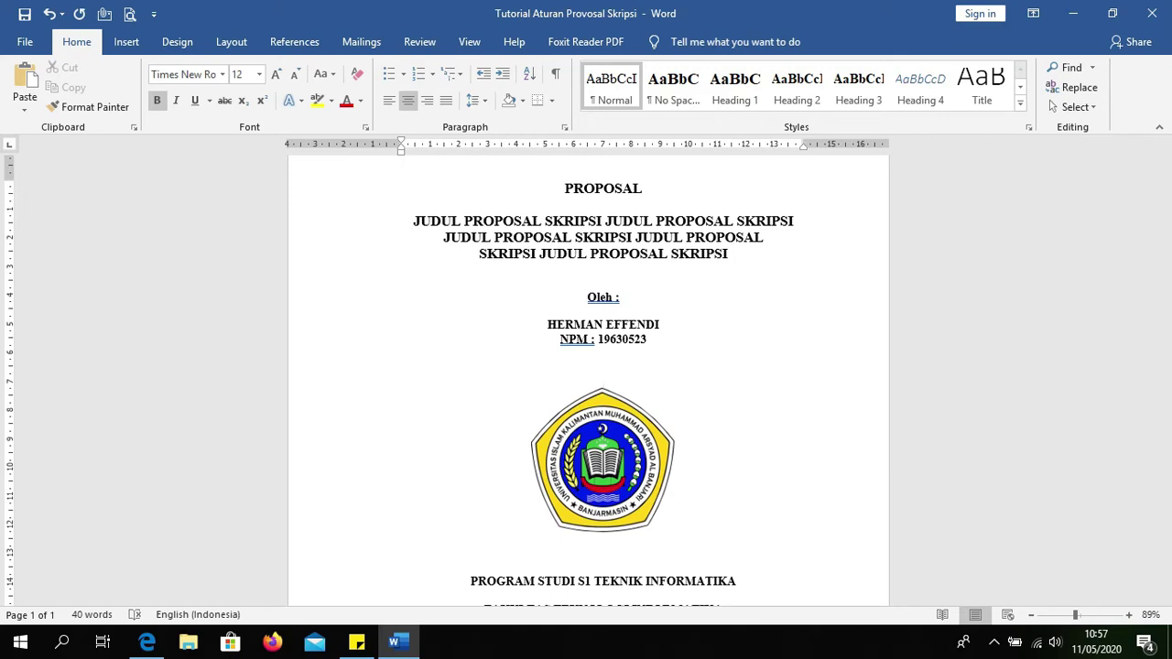
drag(587, 298, 648, 340)
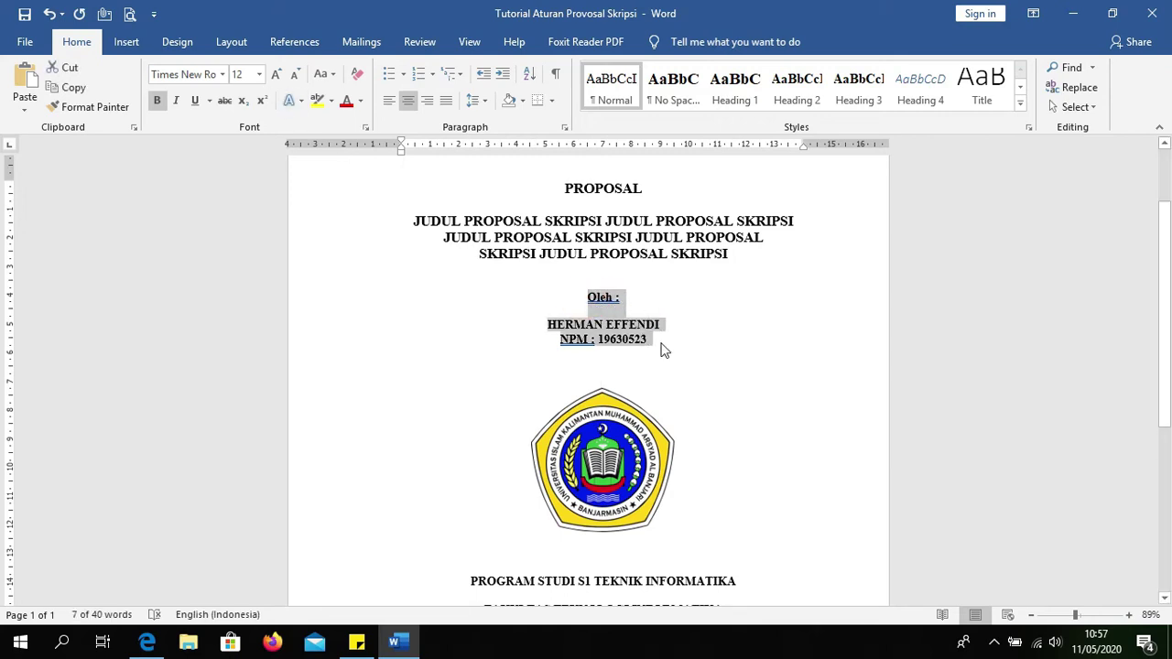
click(661, 358)
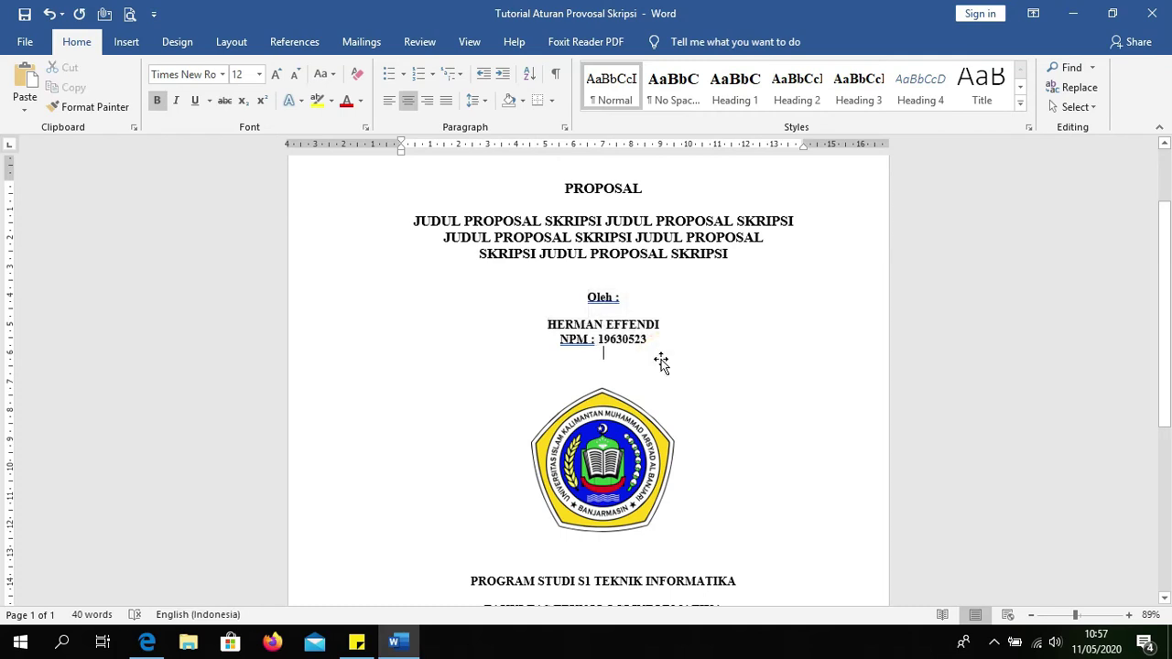
Step: Set the PROGRAM STUDI through 2020 block to 14 pt with 1.0 line spacing
scroll(667, 356, down, 4)
click(464, 396)
drag(464, 396, 623, 539)
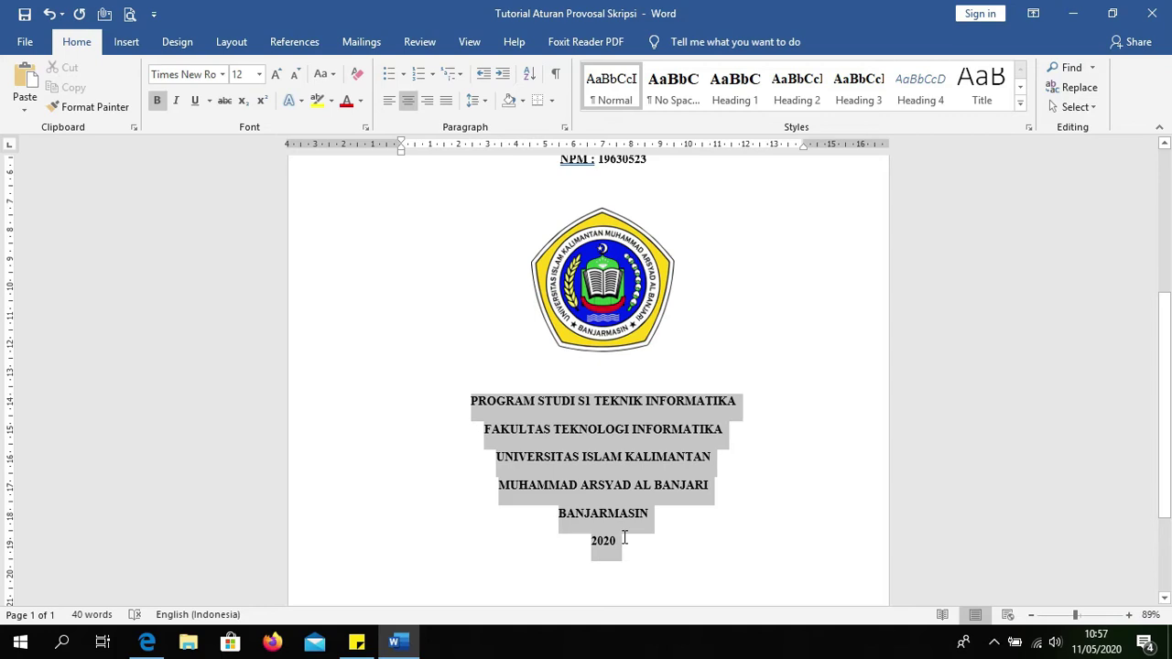
click(259, 74)
click(242, 176)
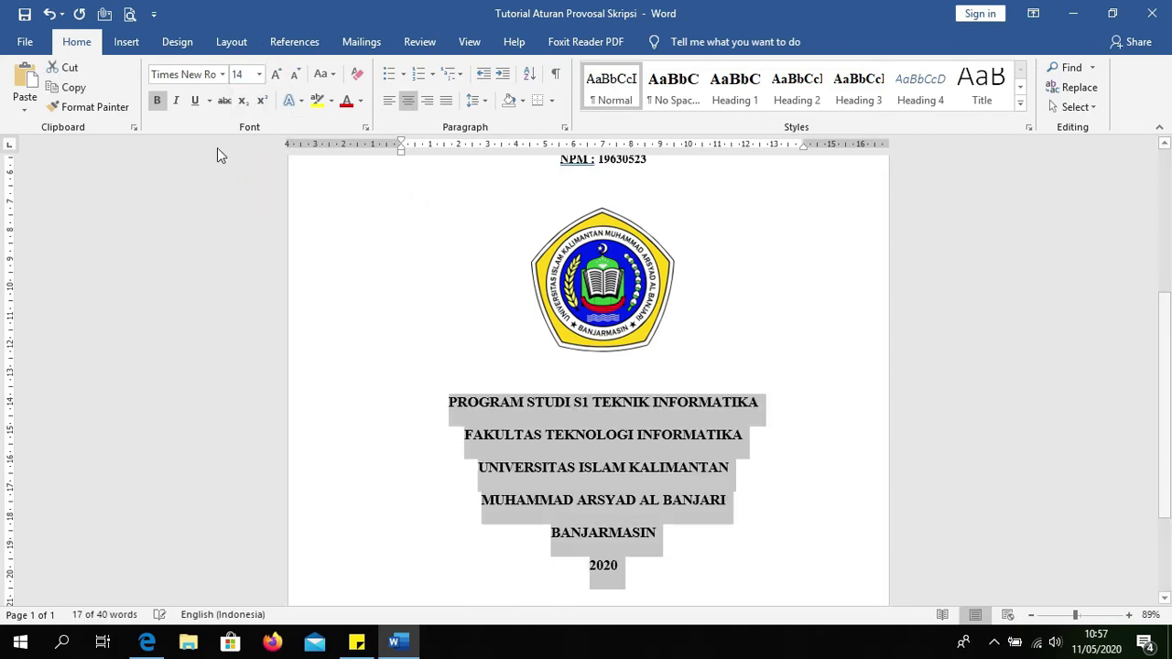
click(485, 100)
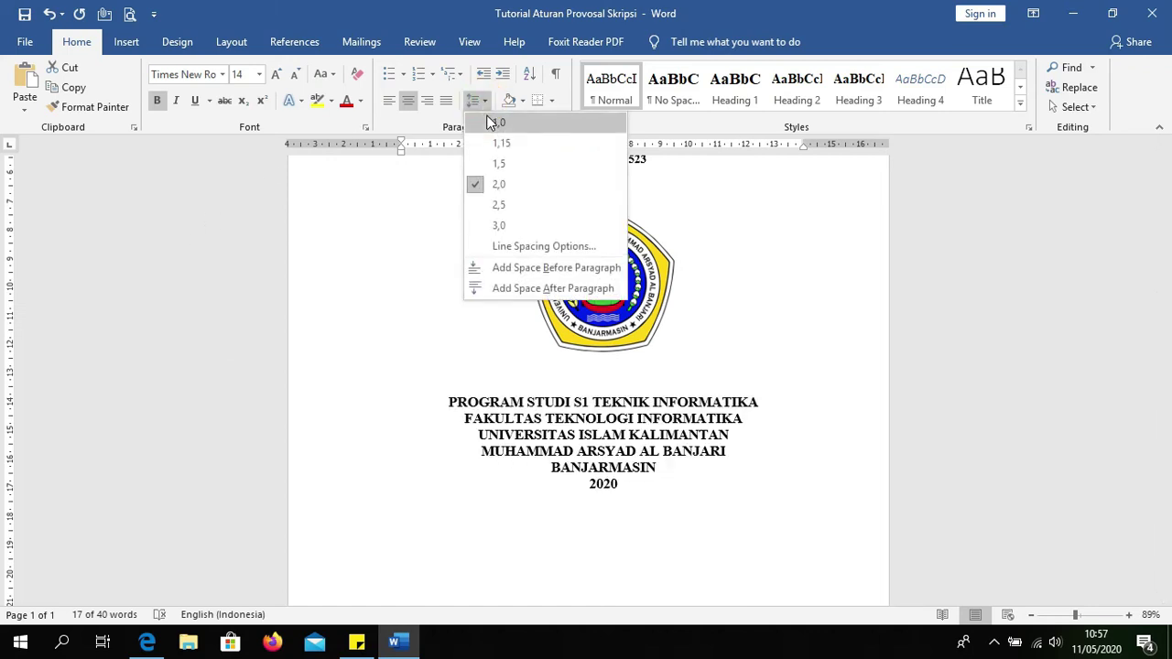
click(487, 120)
scroll(702, 389, up, 3)
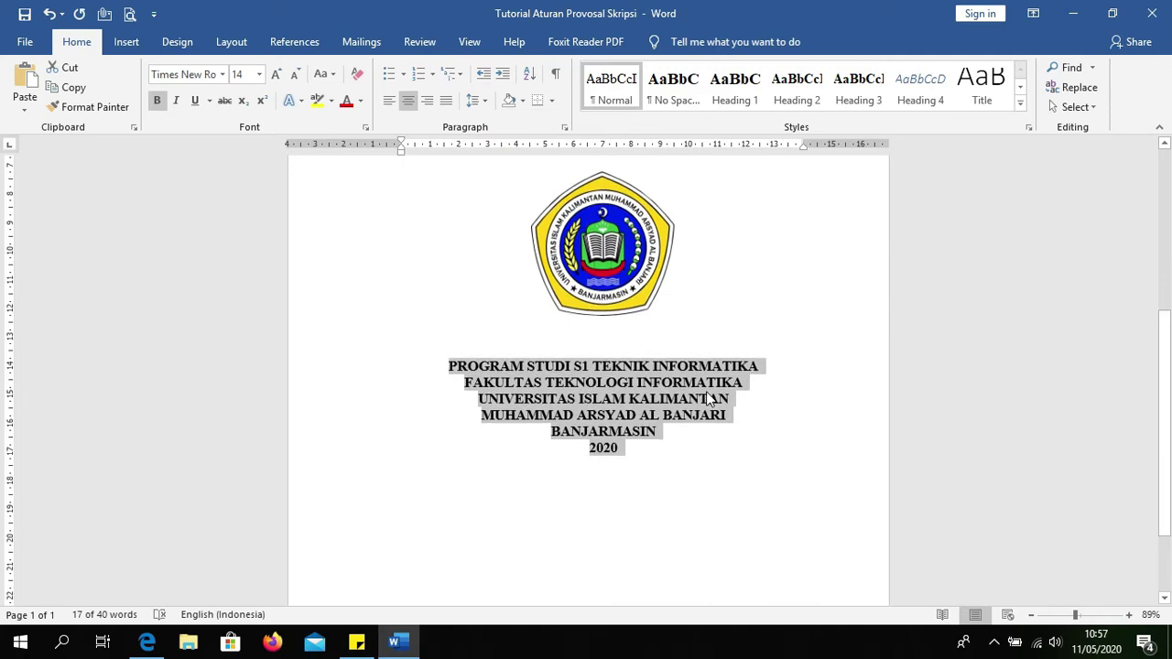
scroll(702, 389, up, 3)
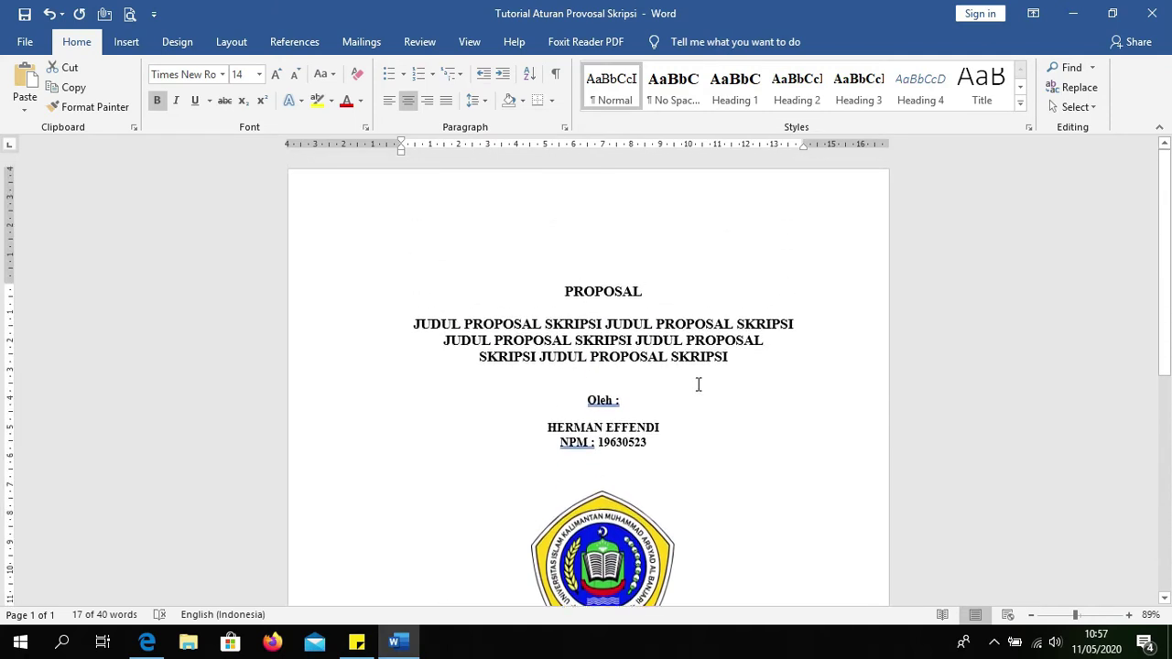
scroll(626, 526, down, 2)
scroll(626, 525, down, 1)
Step: Insert blank lines above the university block and above and below the logo
click(626, 526)
key(Return)
key(Return)
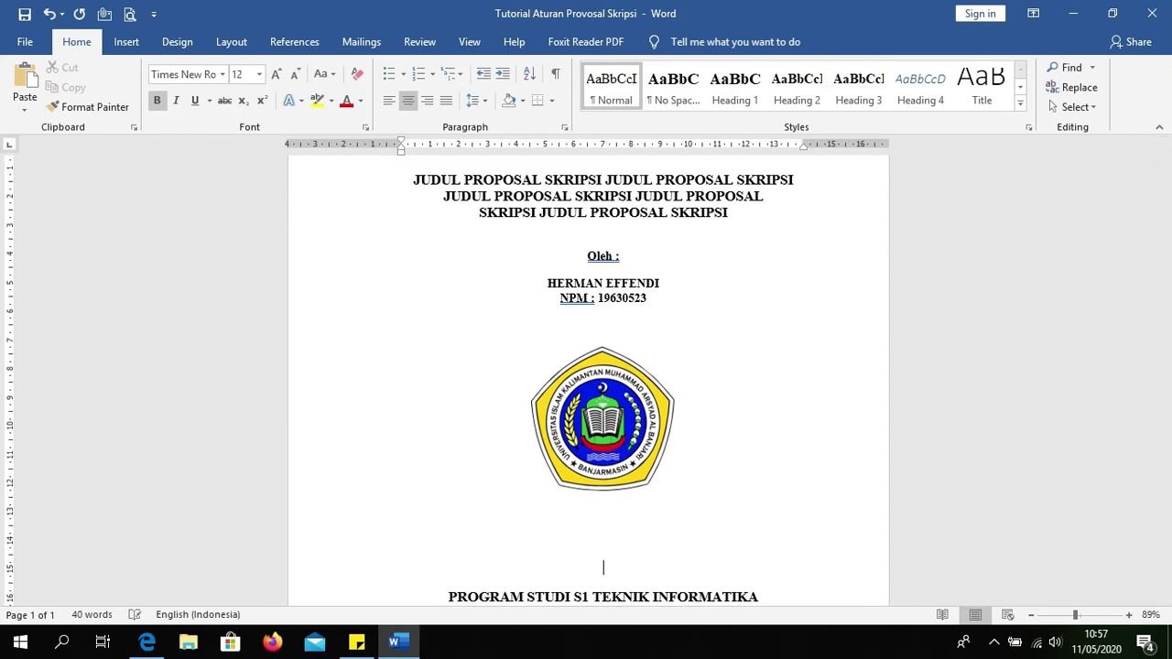
click(649, 325)
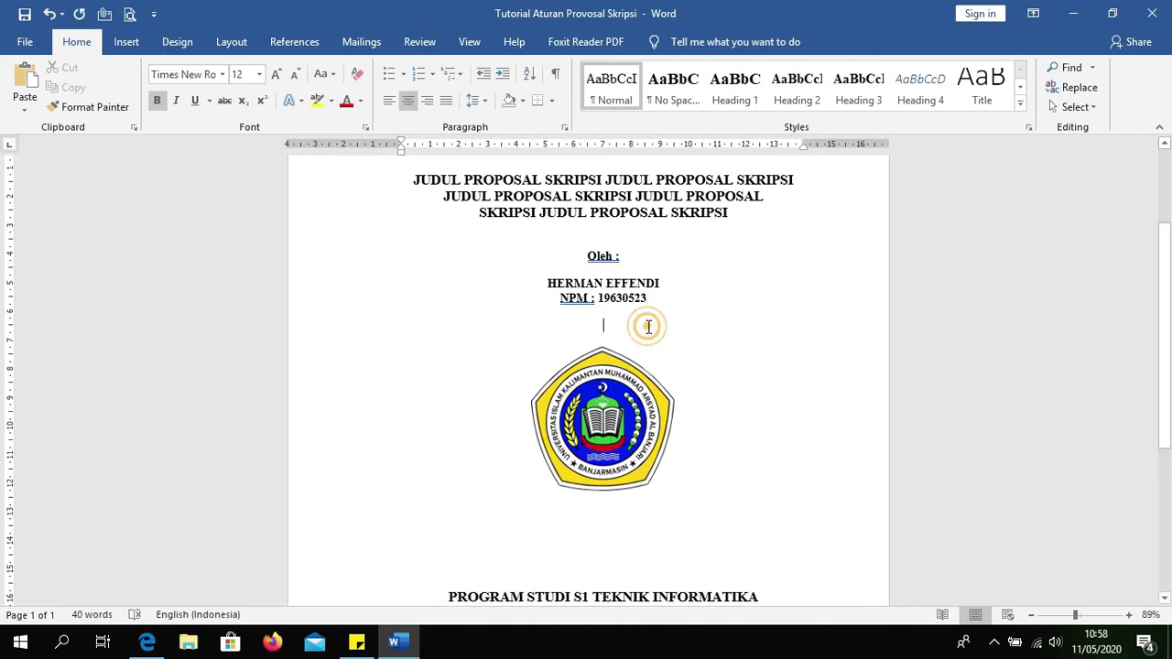
key(Return)
scroll(648, 327, down, 5)
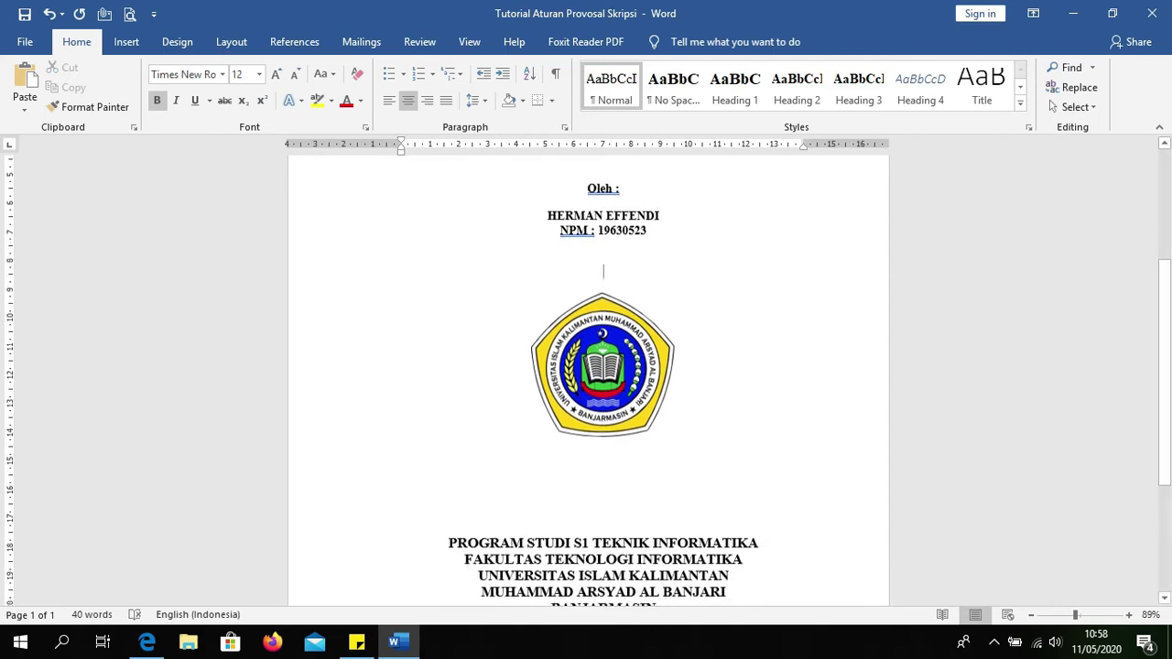
scroll(636, 327, up, 4)
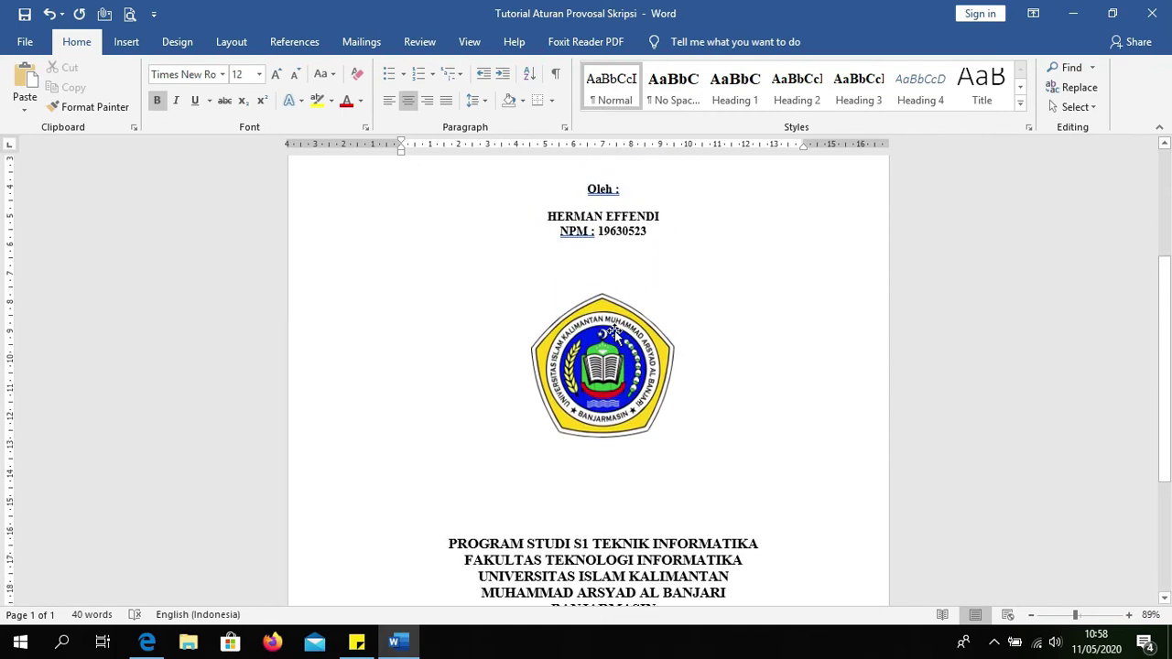
scroll(612, 334, down, 2)
click(581, 409)
key(Return)
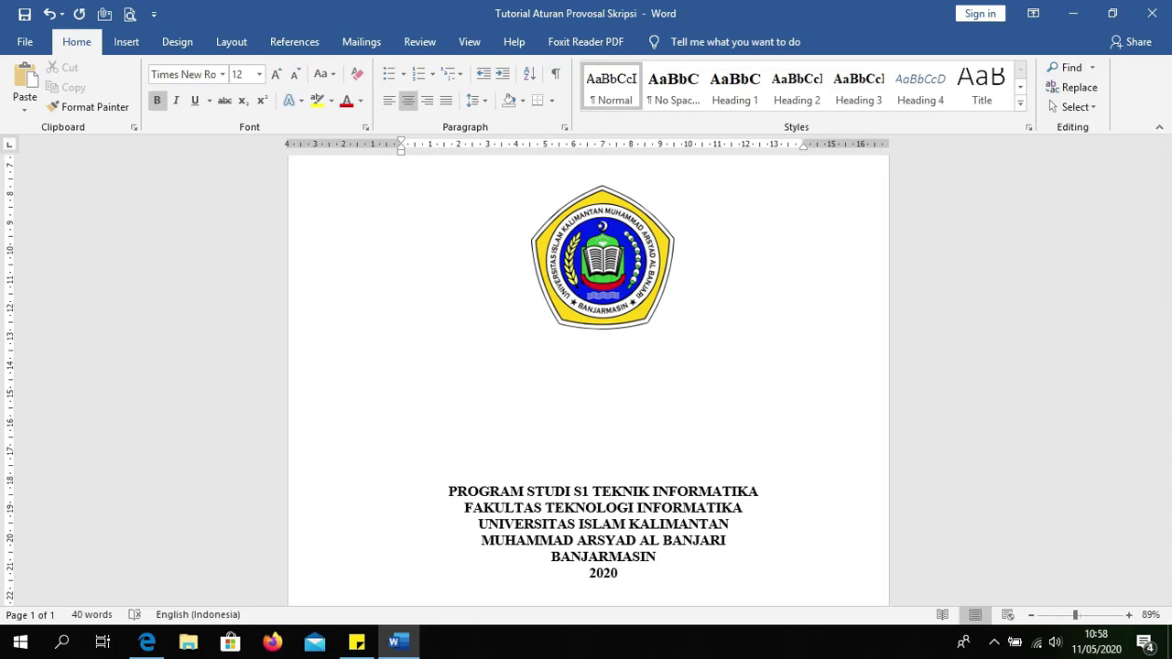
Step: Add another blank line above the university block and one between the title and 'Oleh :'
scroll(602, 358, down, 2)
key(Return)
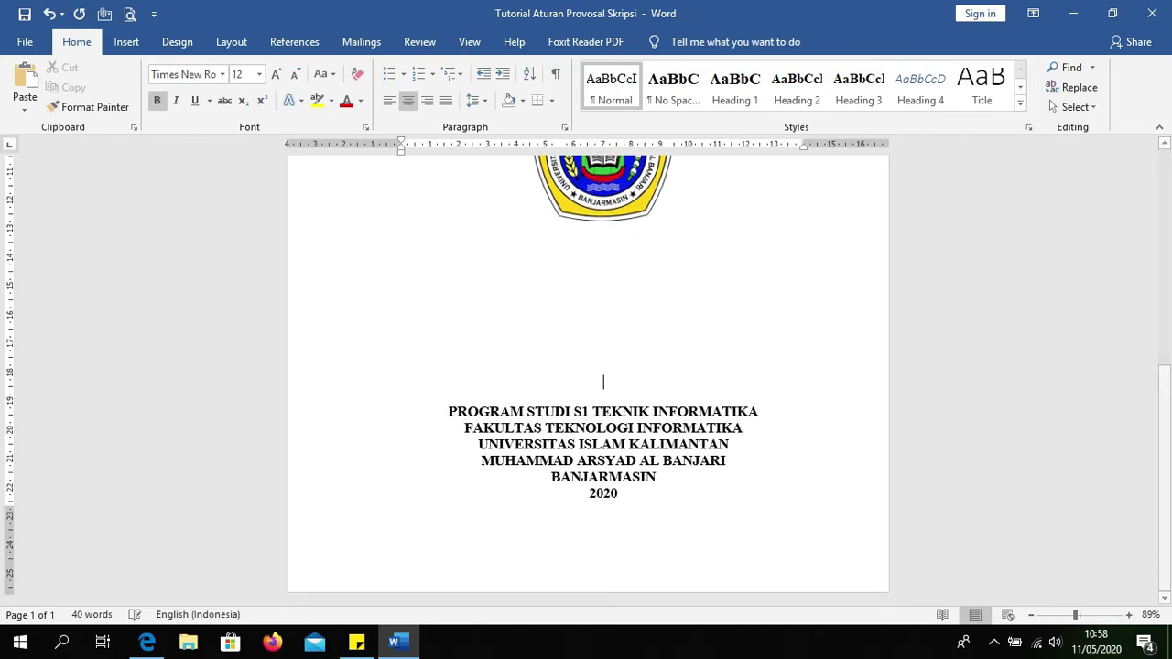
scroll(601, 384, up, 7)
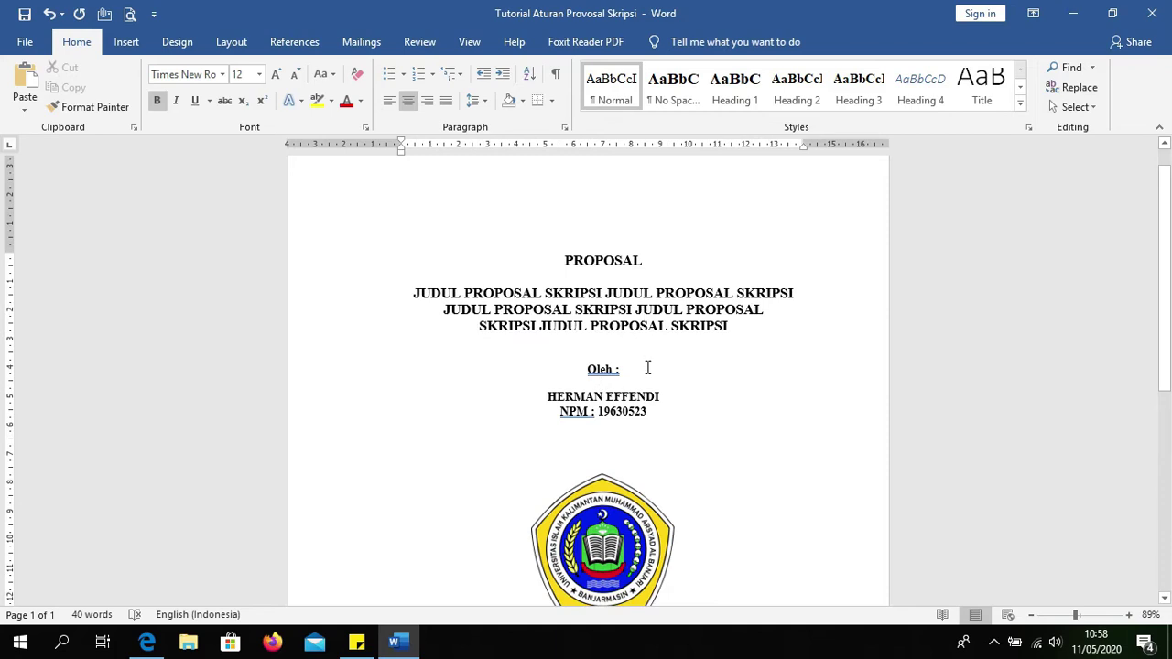
click(644, 338)
key(Return)
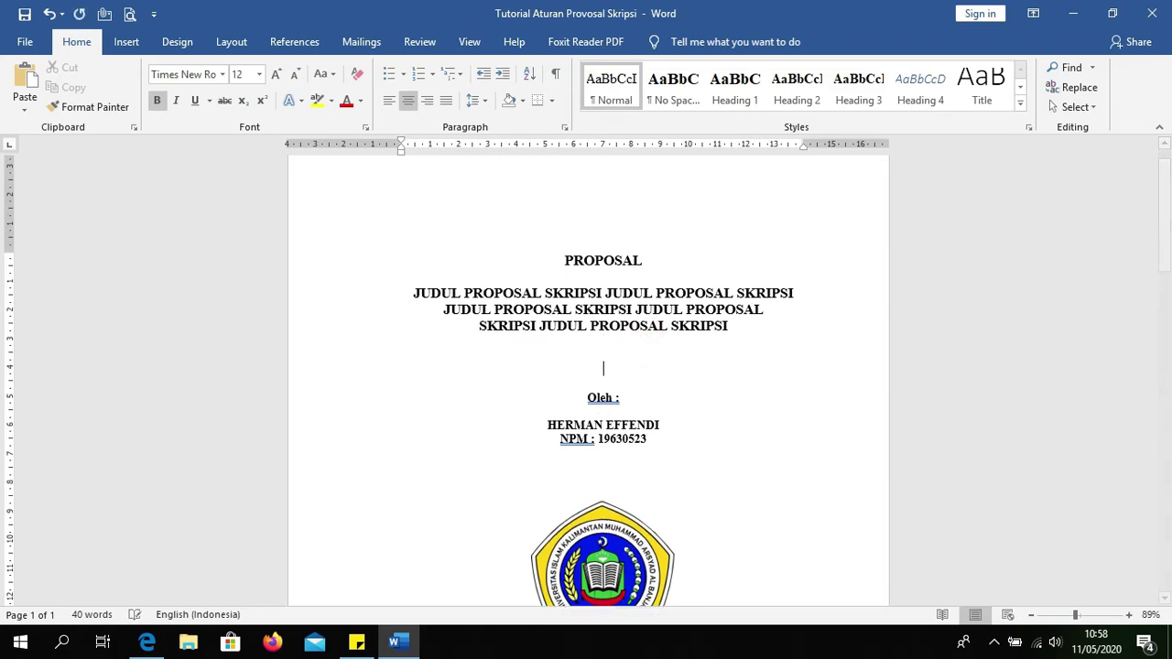
scroll(625, 354, down, 4)
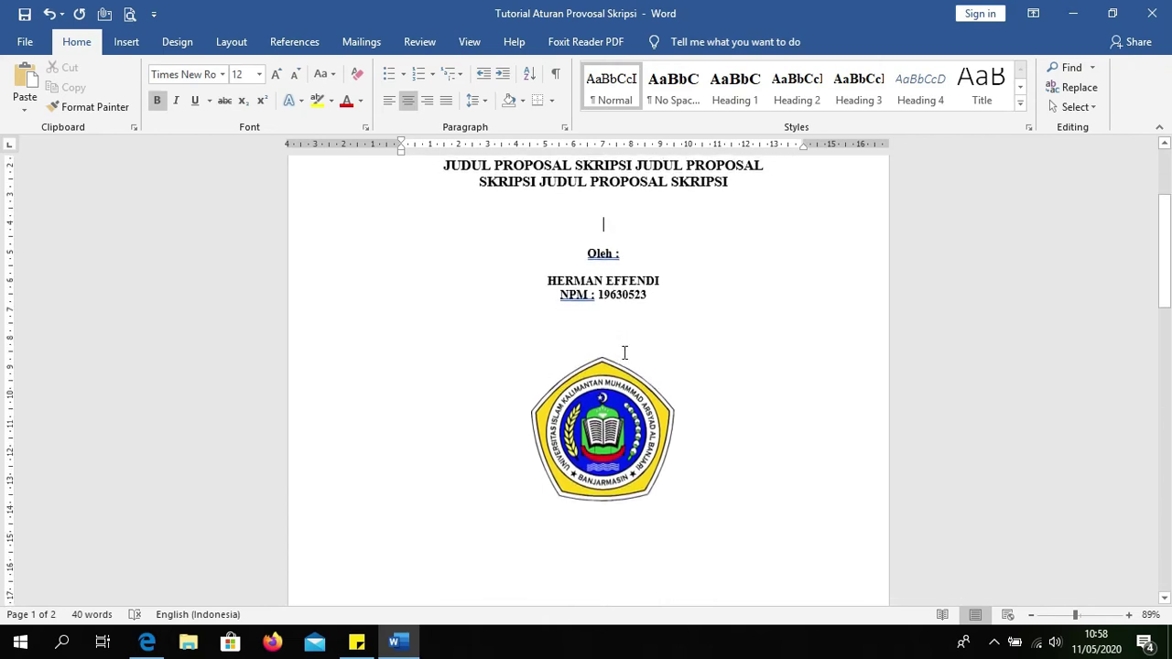
scroll(624, 353, up, 3)
scroll(625, 354, down, 10)
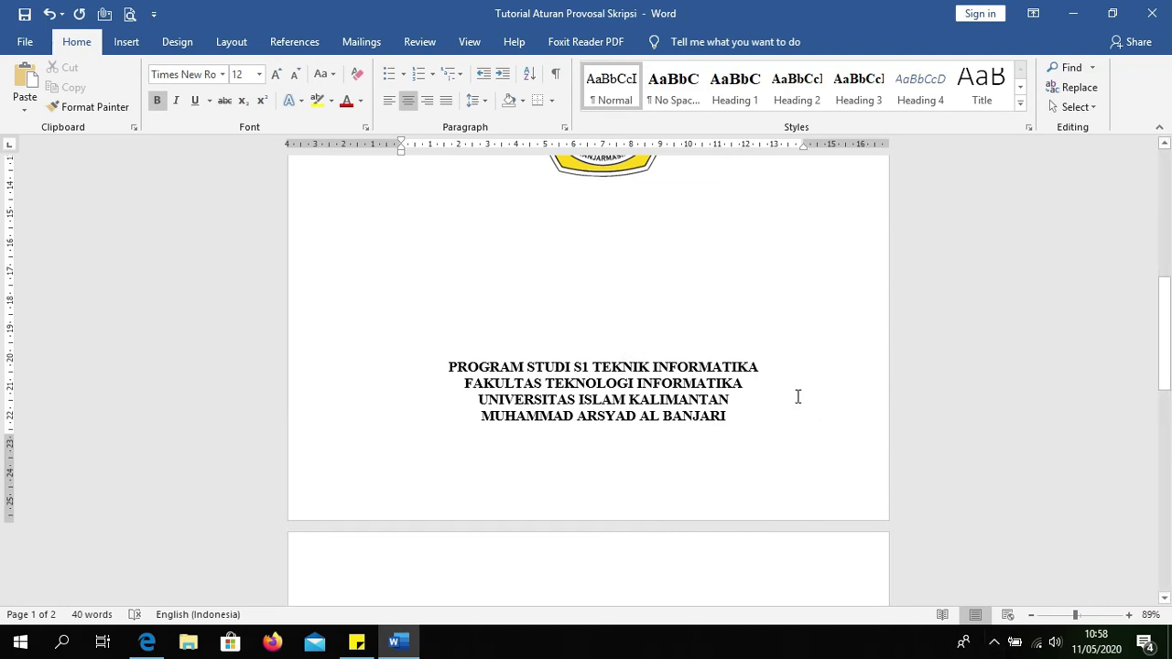
scroll(797, 398, up, 7)
scroll(611, 412, up, 2)
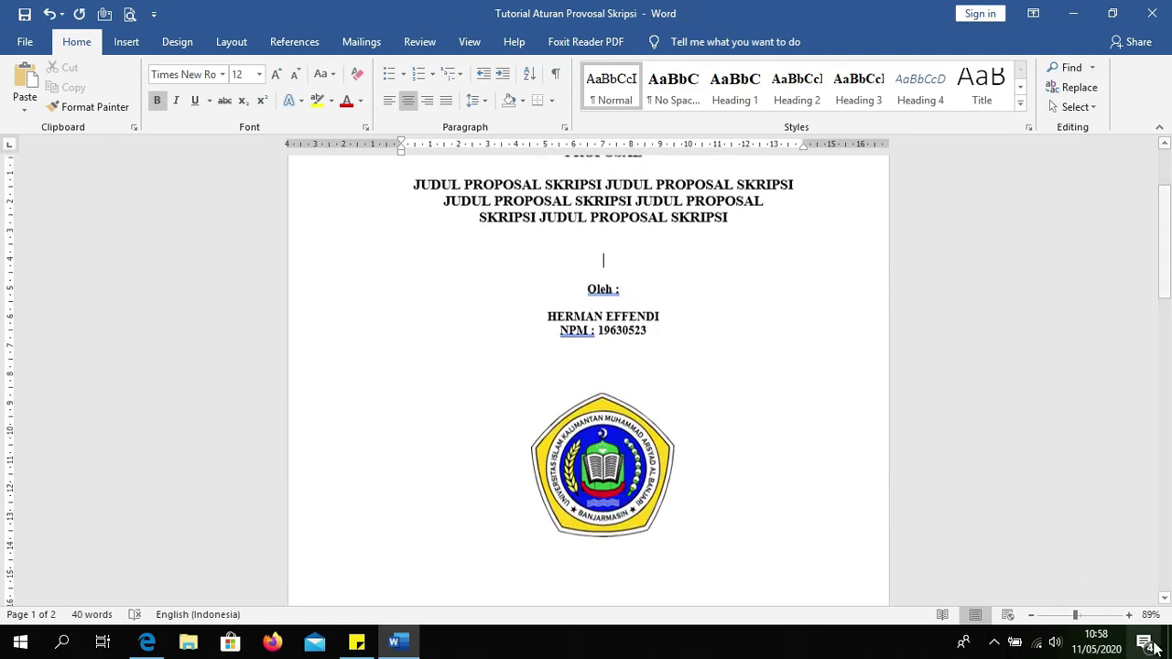
Step: Zoom out to 50% and delete an empty line so BANJARMASIN and 2020 return to page one
click(1031, 614)
click(1032, 614)
click(1031, 615)
click(1031, 615)
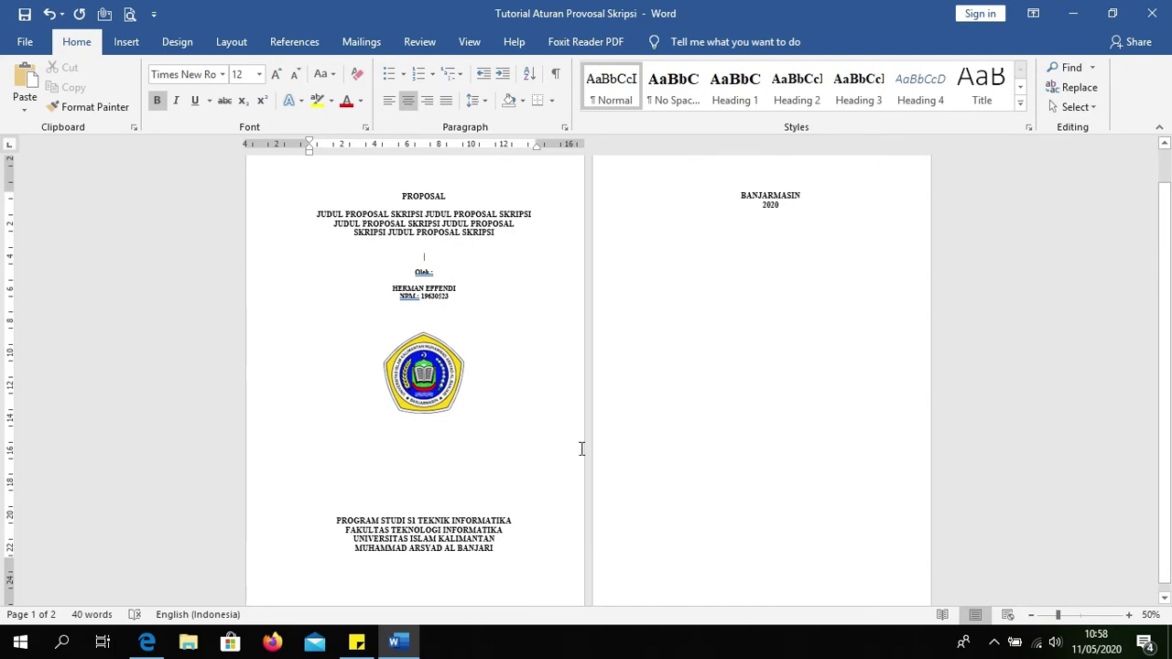
scroll(552, 439, down, 1)
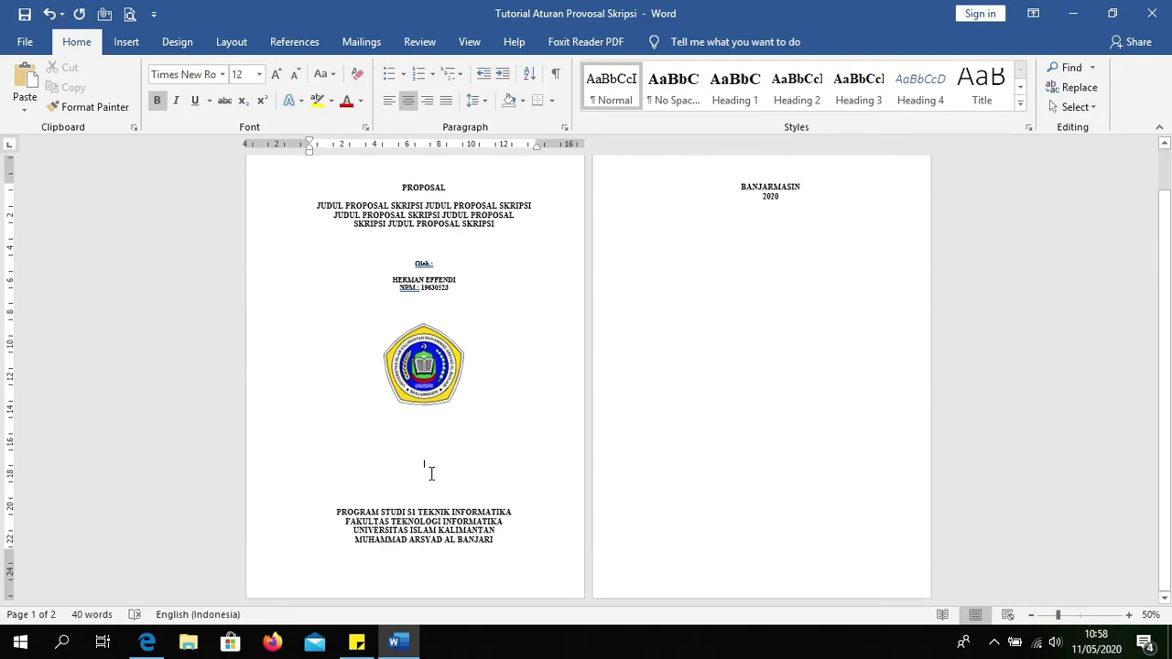
key(BackSpace)
key(BackSpace)
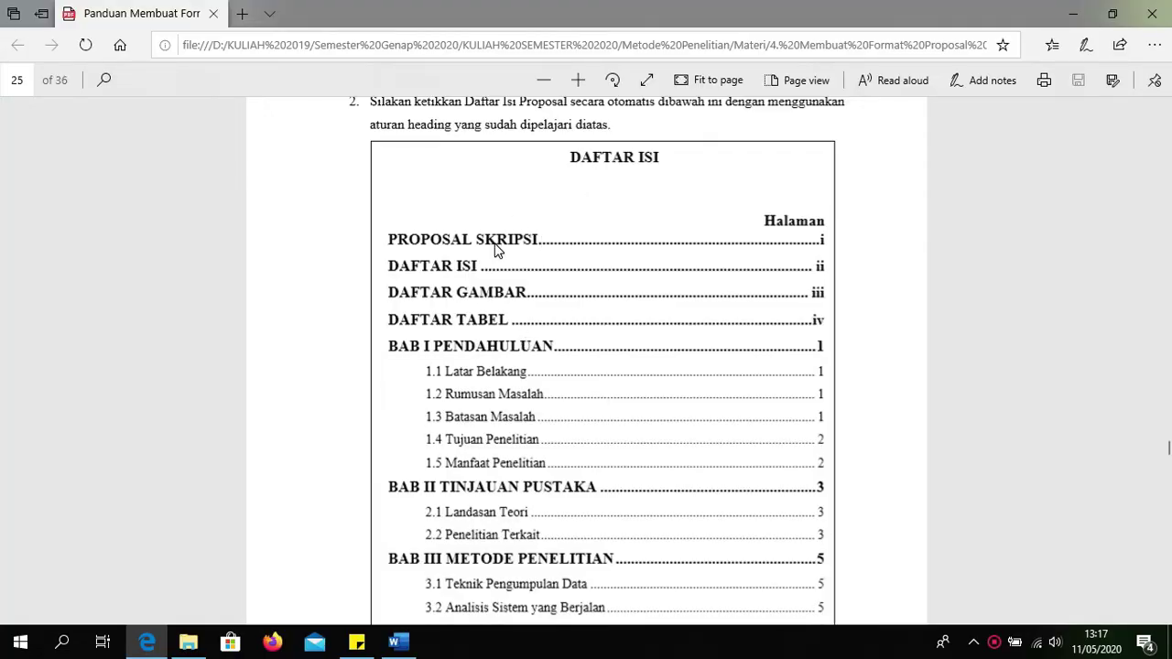
Step: Look over the guide's sample DAFTAR ISI, then return to the Word proposal
scroll(483, 409, down, 4)
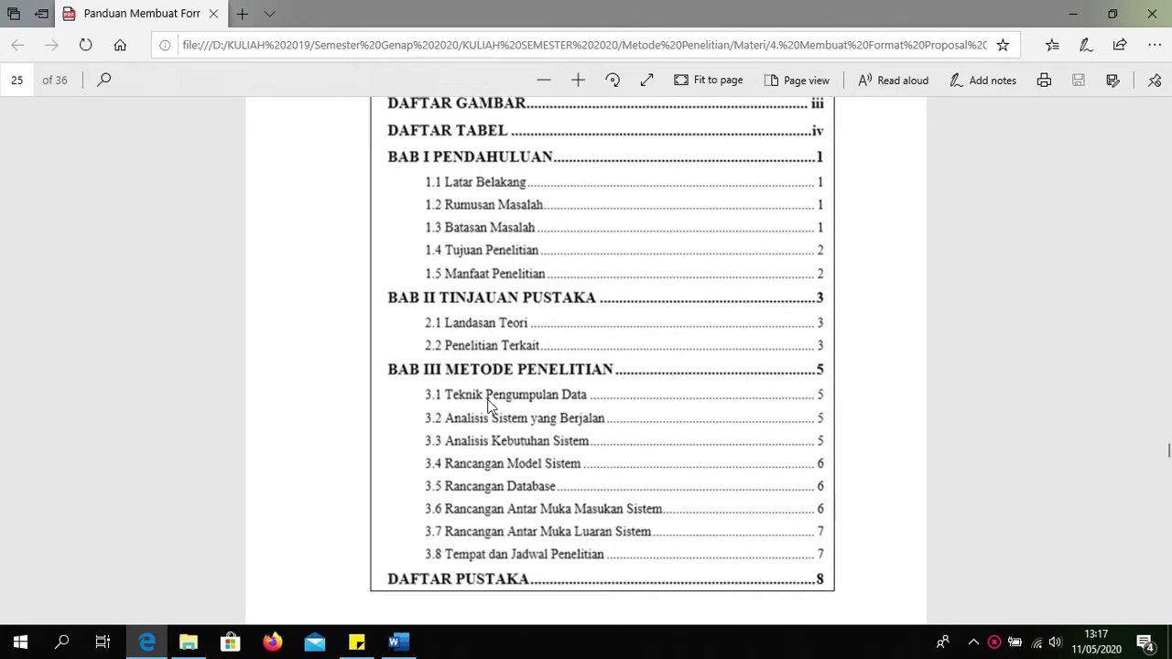
scroll(619, 331, up, 3)
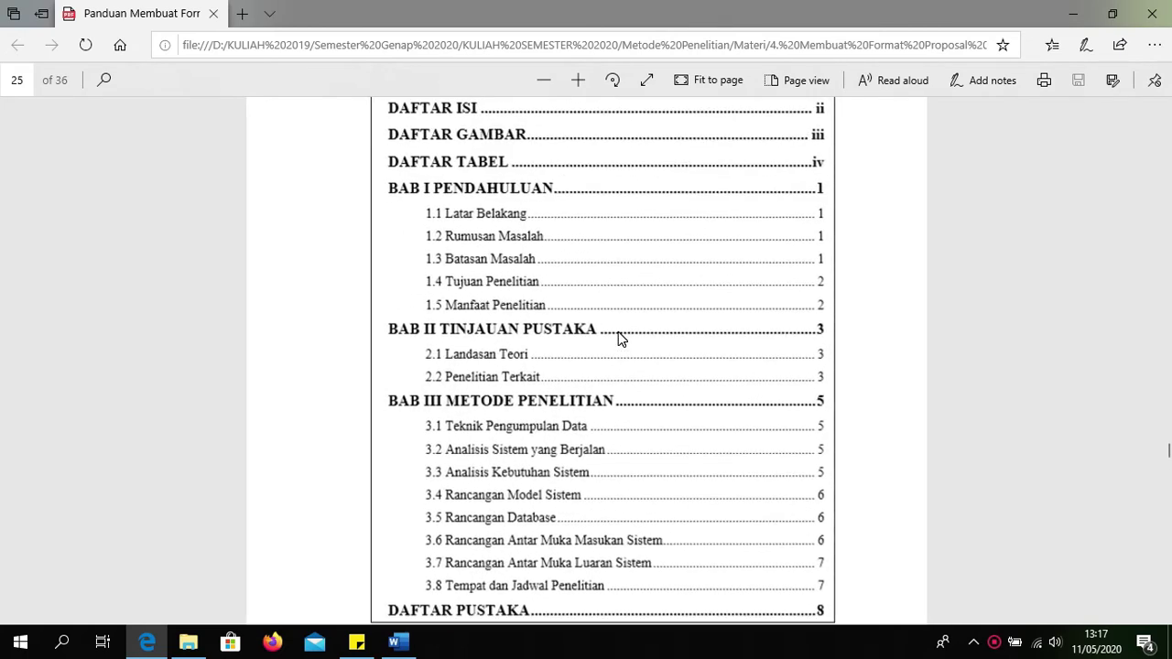
scroll(619, 339, up, 1)
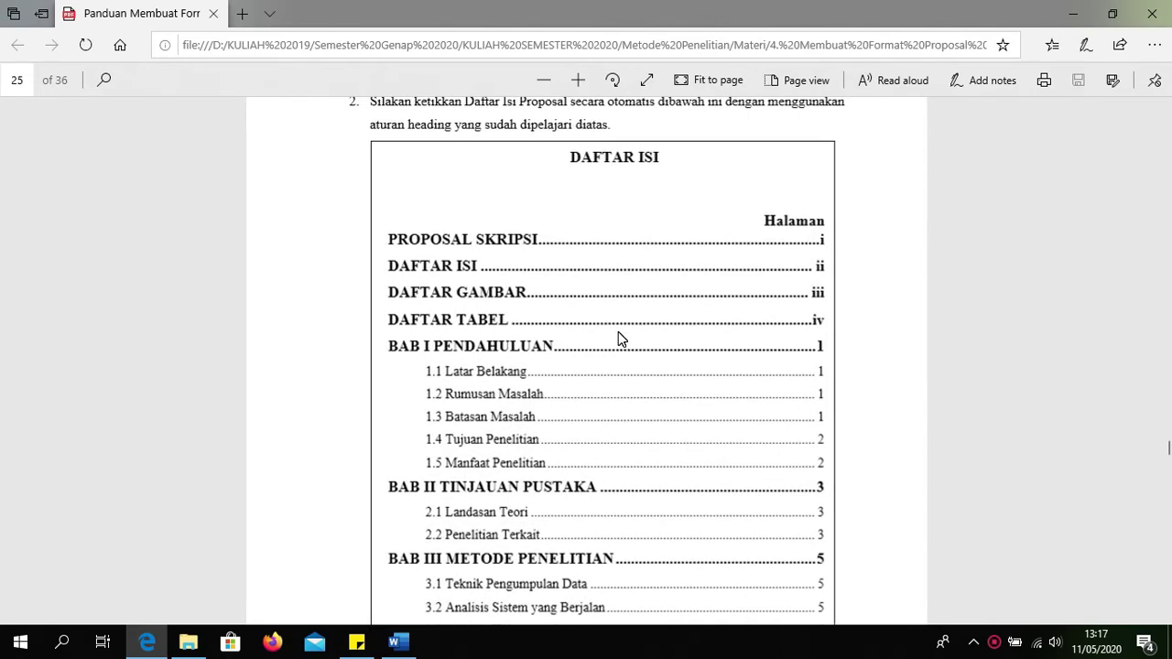
scroll(618, 332, down, 4)
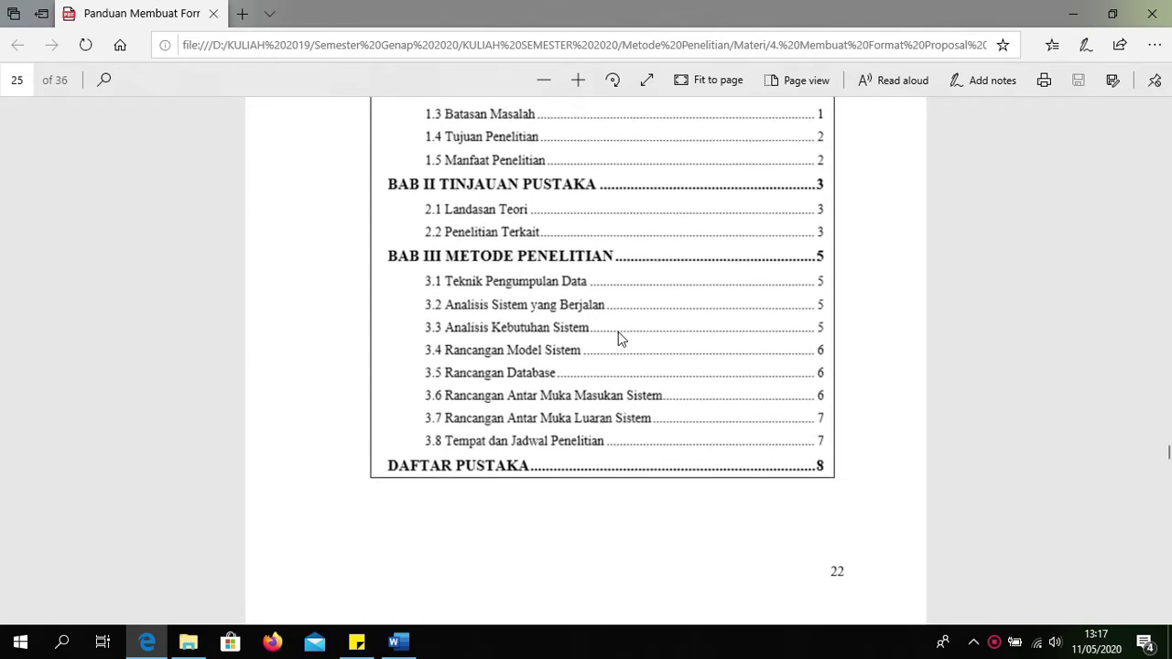
click(1074, 14)
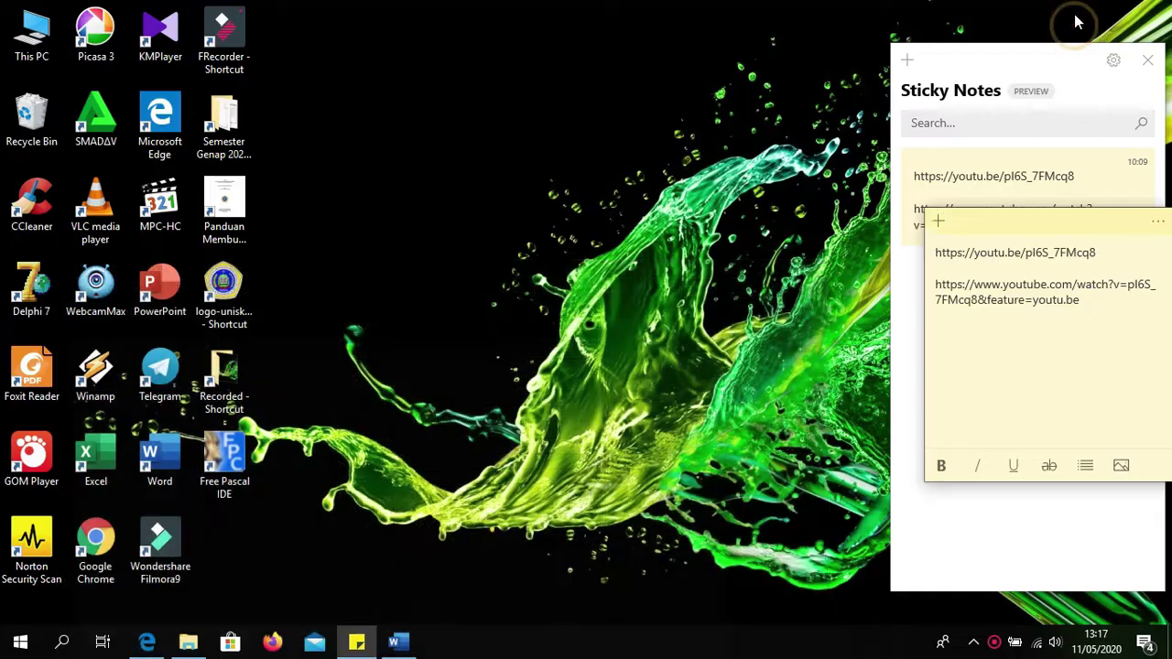
click(395, 642)
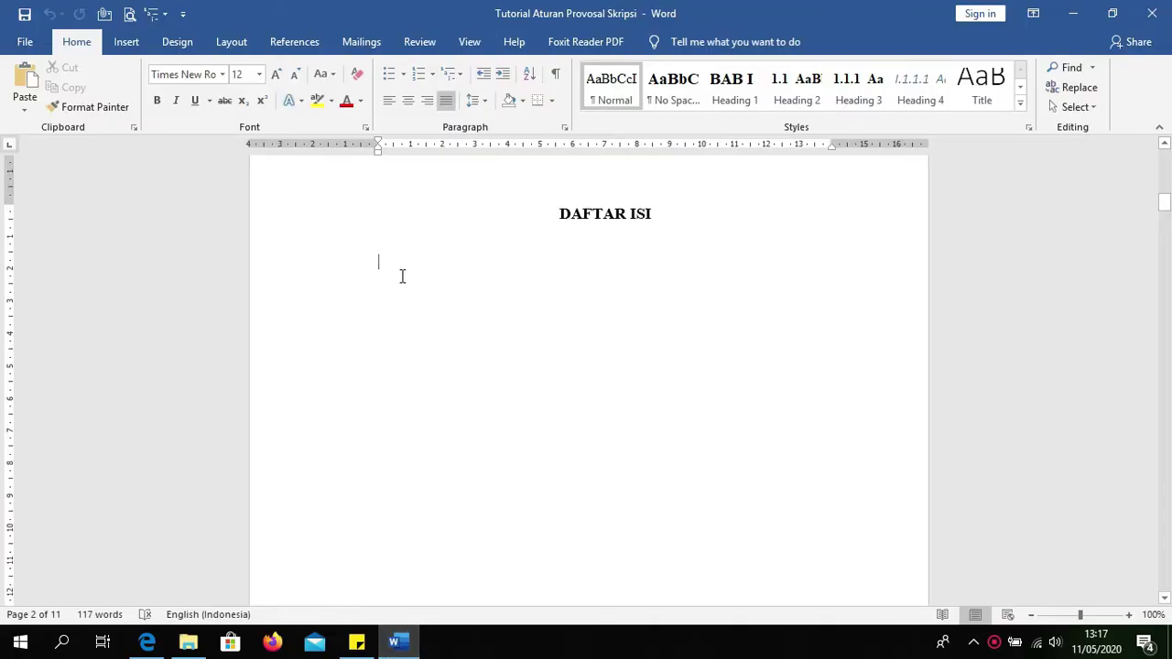
Step: Insert Automatic Table 1 from References > Table of Contents below the DAFTAR ISI heading
drag(553, 220, 632, 216)
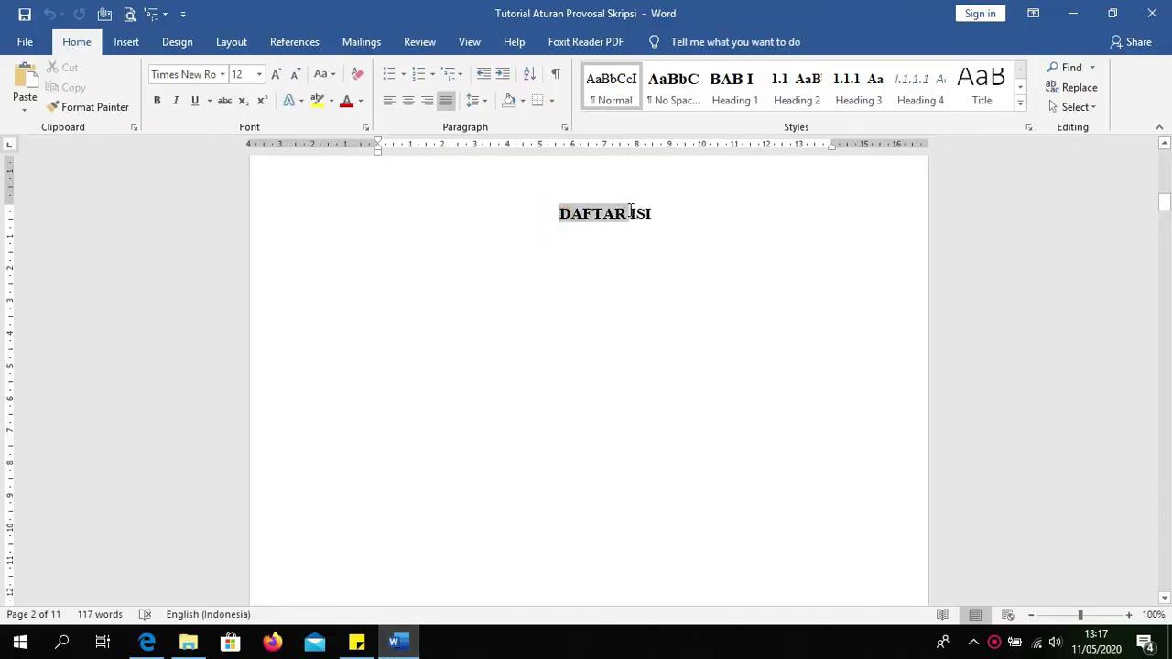
click(559, 296)
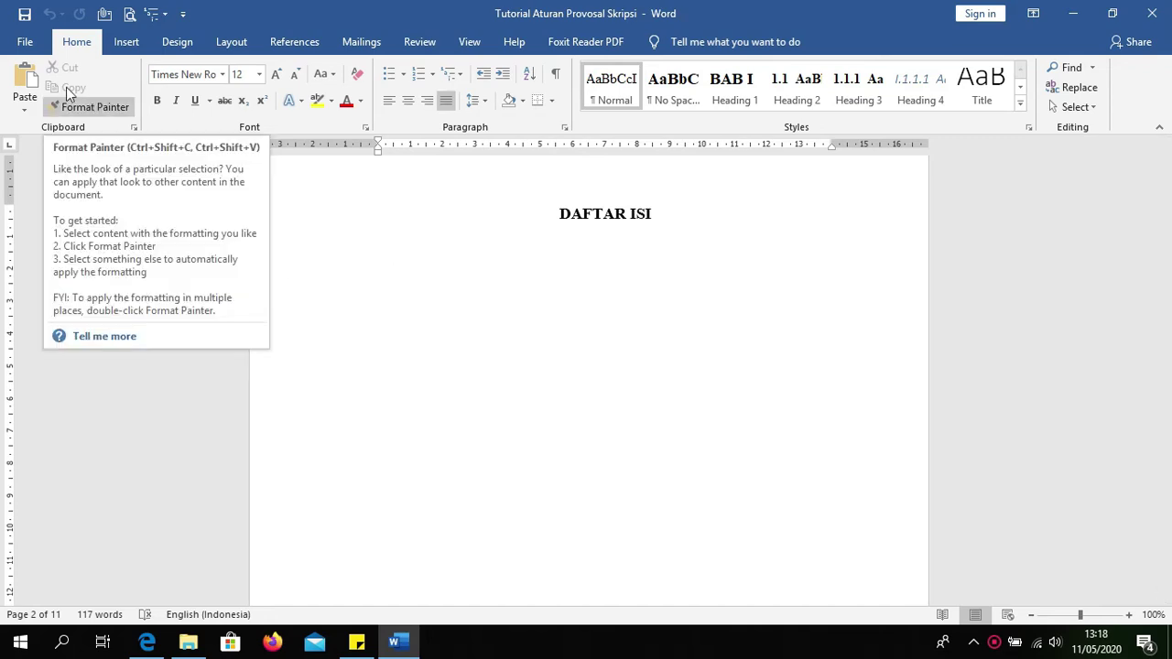
click(272, 42)
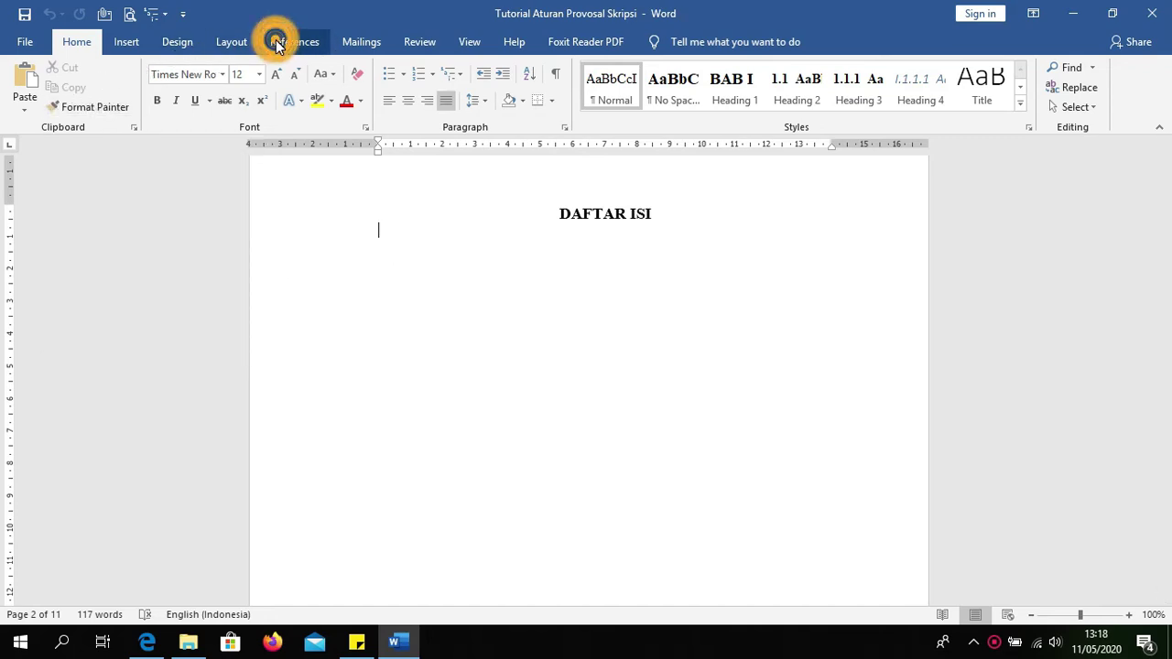
click(45, 111)
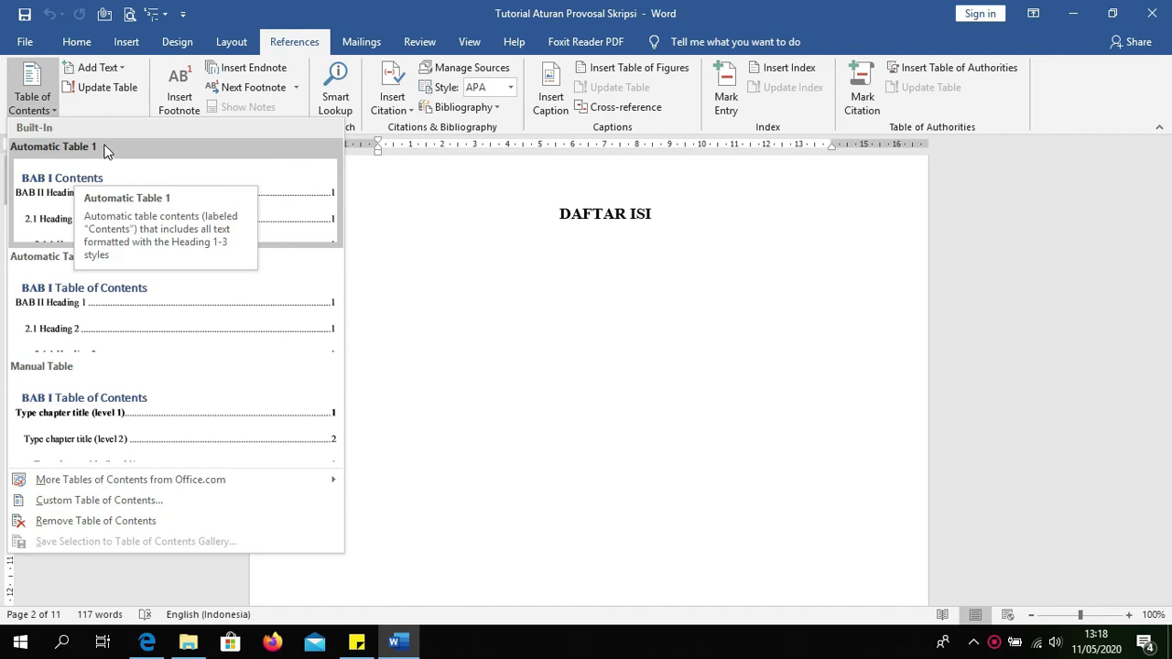
click(72, 183)
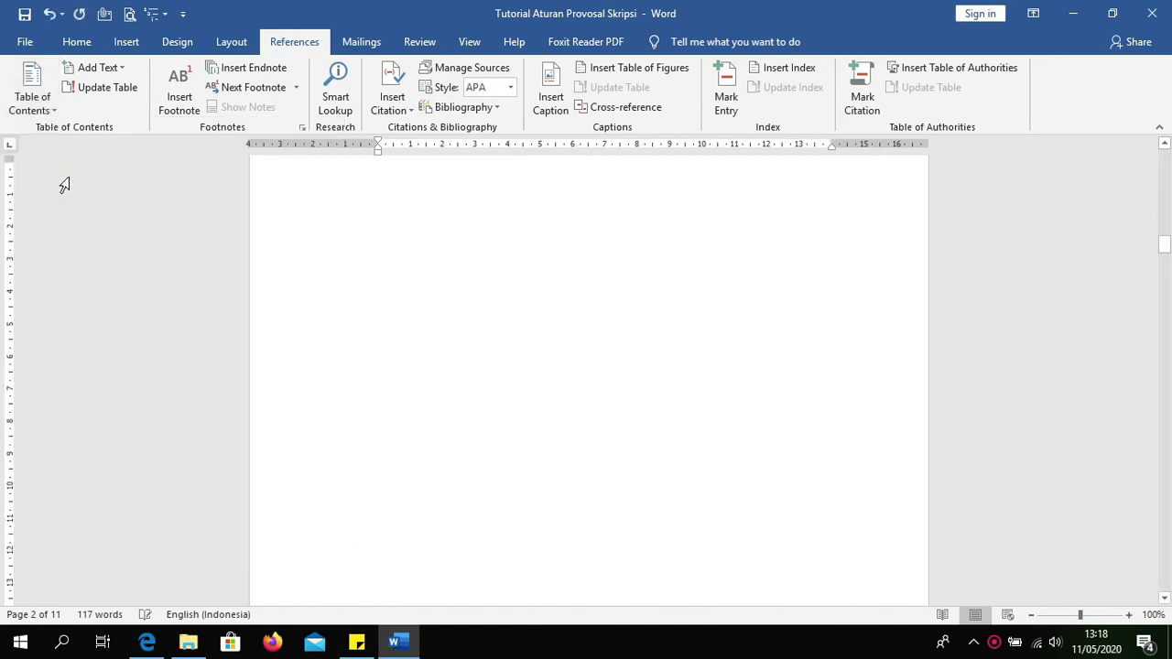
scroll(280, 266, up, 5)
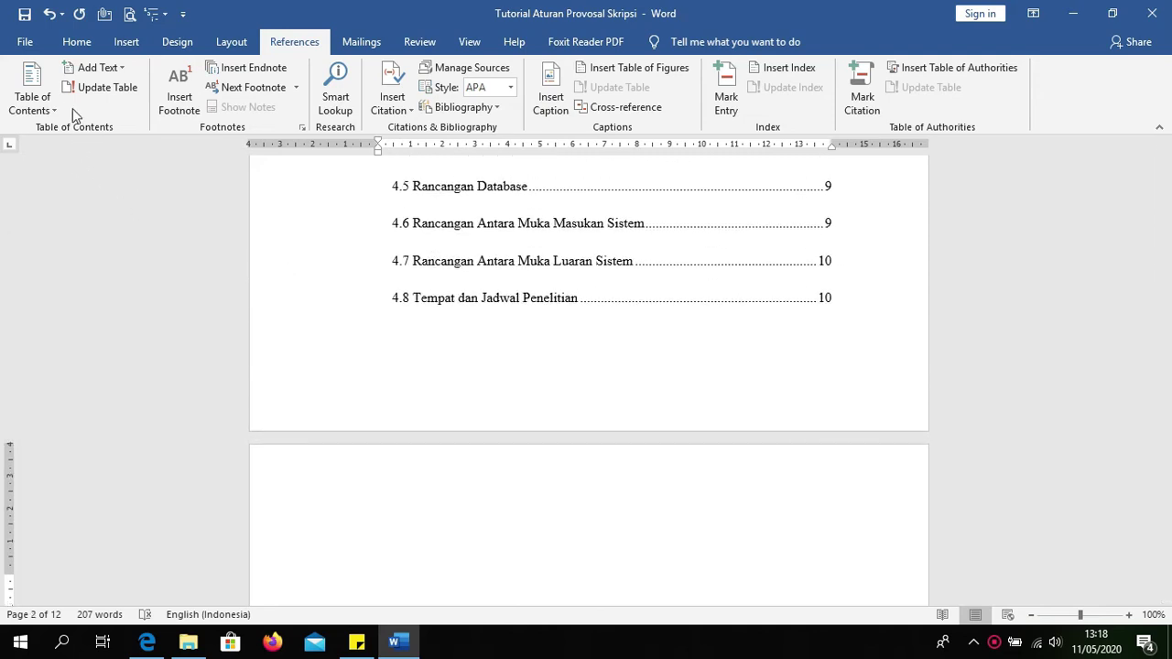
scroll(264, 296, up, 3)
scroll(264, 296, up, 6)
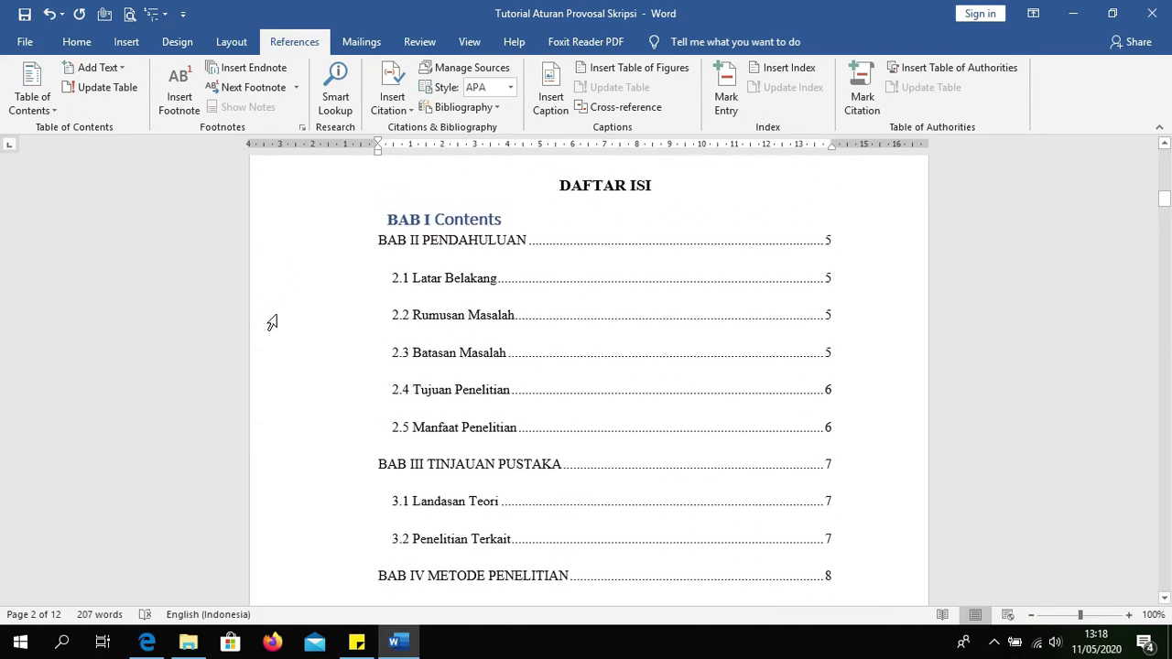
Step: Open Custom Table of Contents and start modifying the TOC 1 paragraph style
click(46, 107)
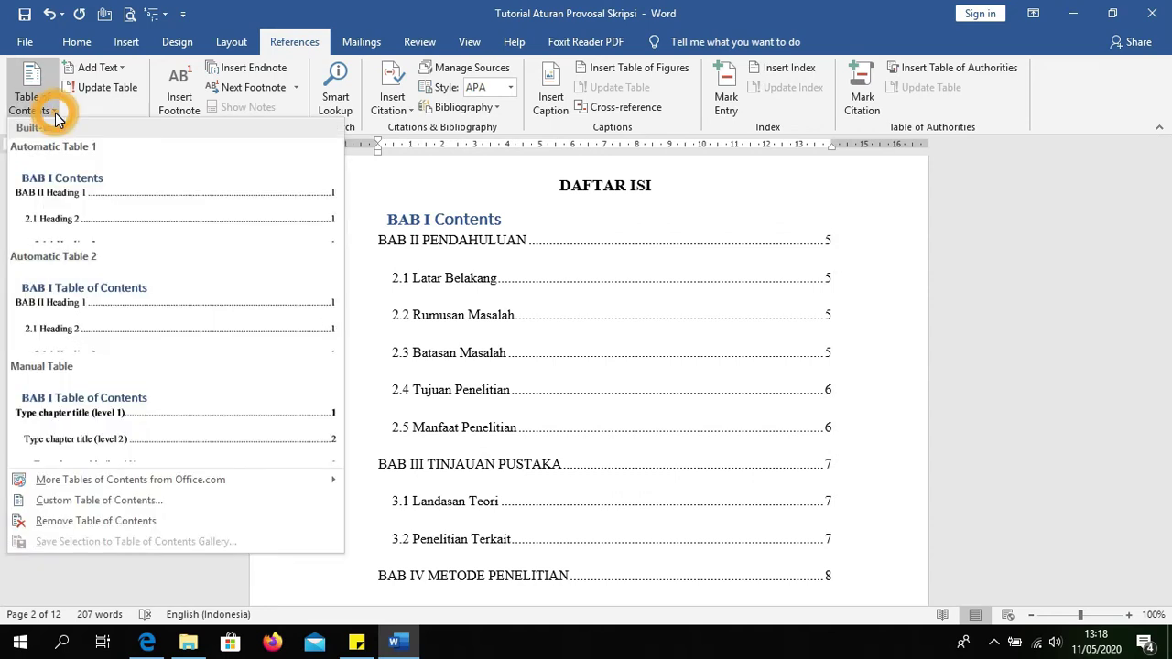
click(87, 500)
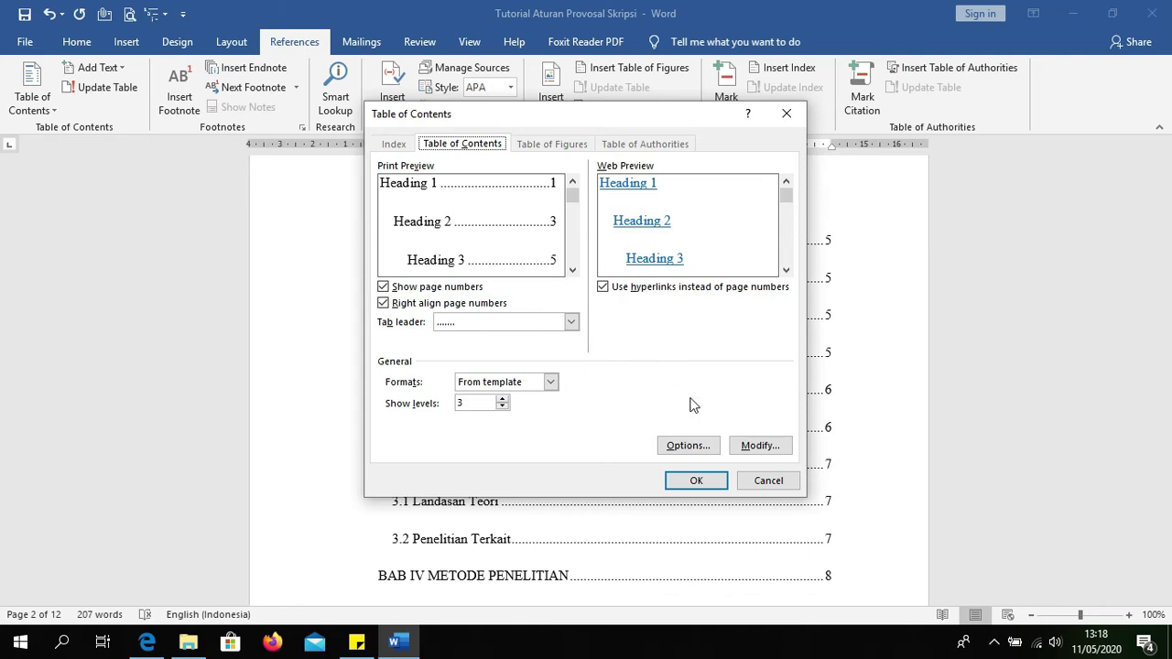
click(758, 446)
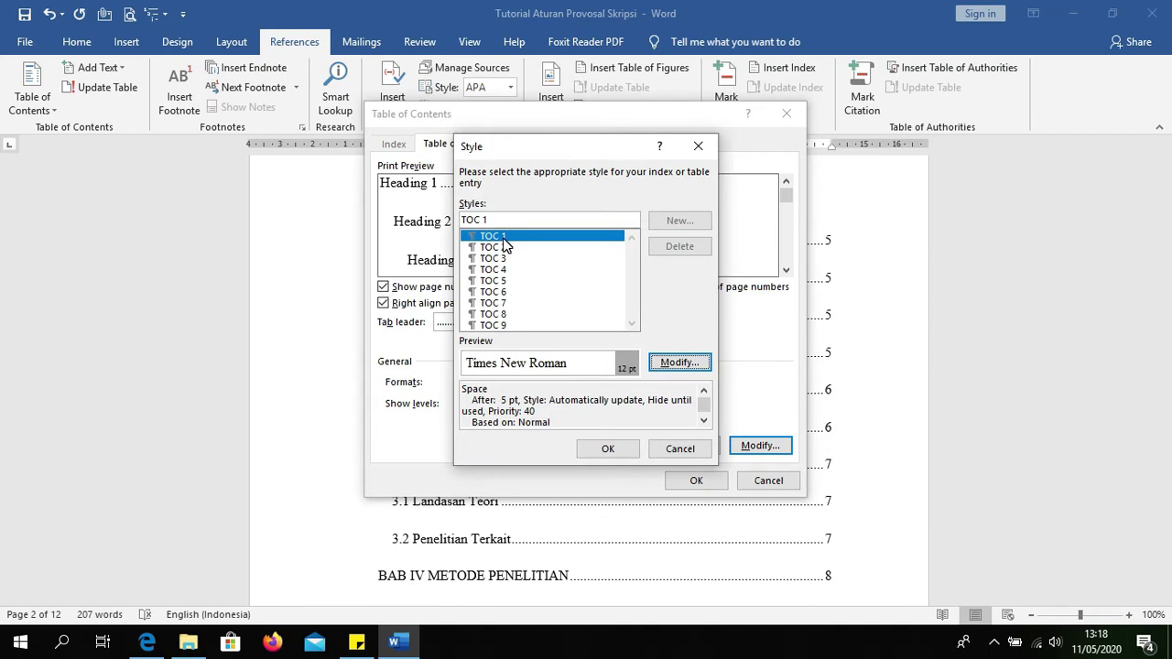
click(502, 238)
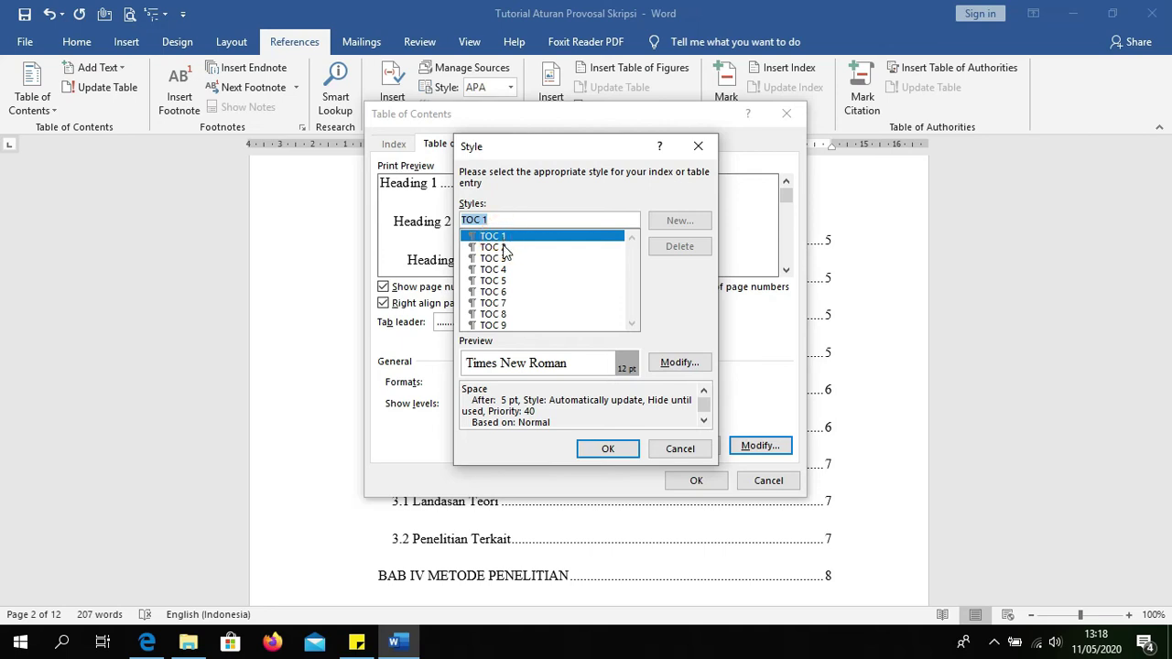
click(677, 362)
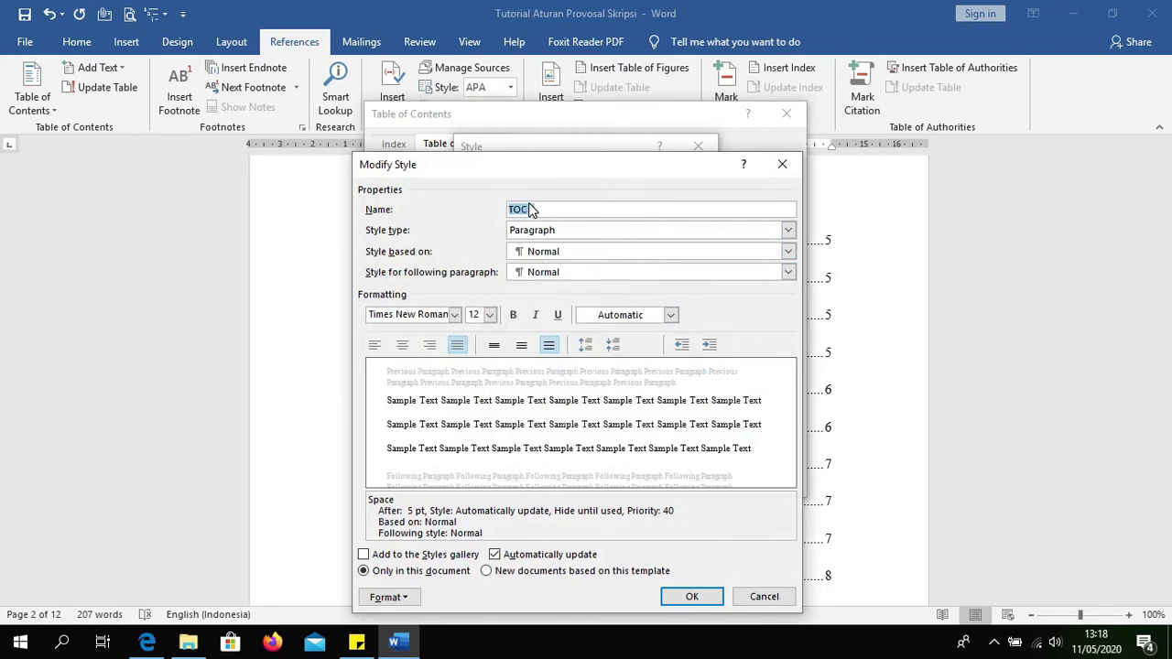
click(569, 230)
click(568, 230)
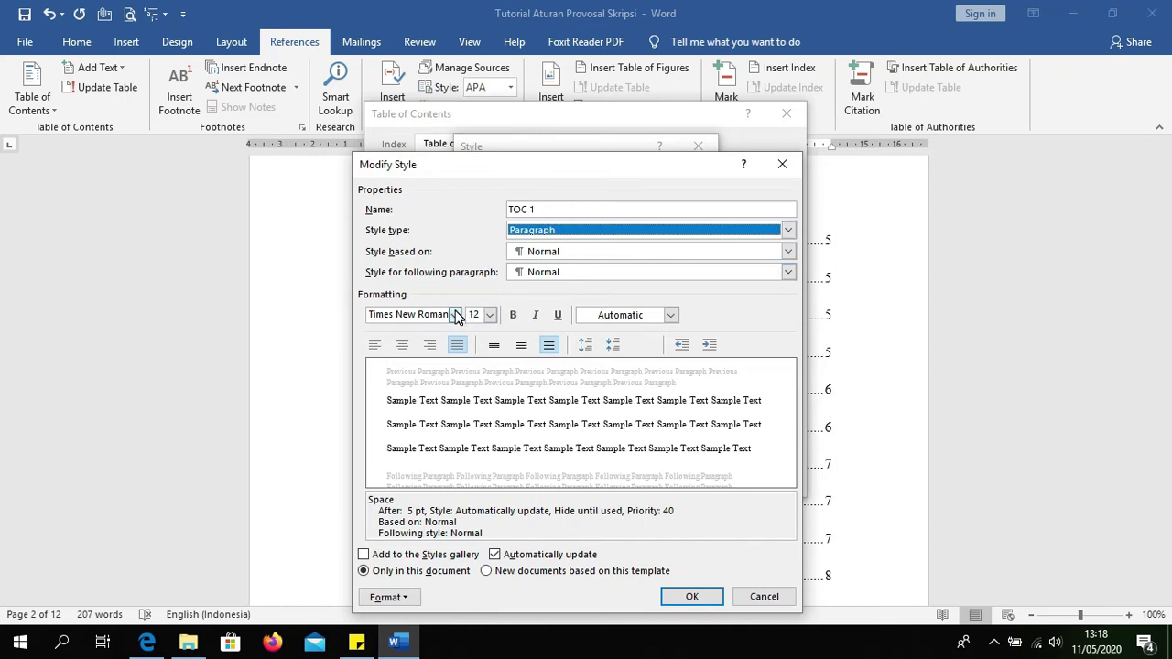
Step: Set TOC 1 to Times New Roman 14 pt bold, left-aligned, 1.5 spacing, black text
click(490, 315)
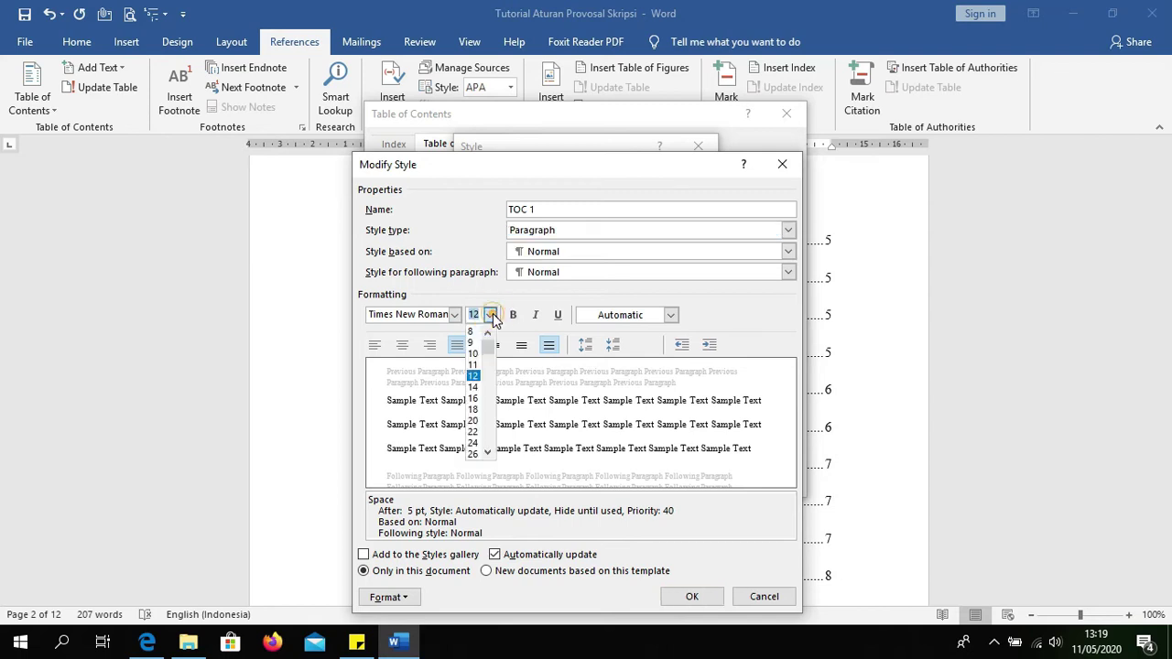
click(456, 314)
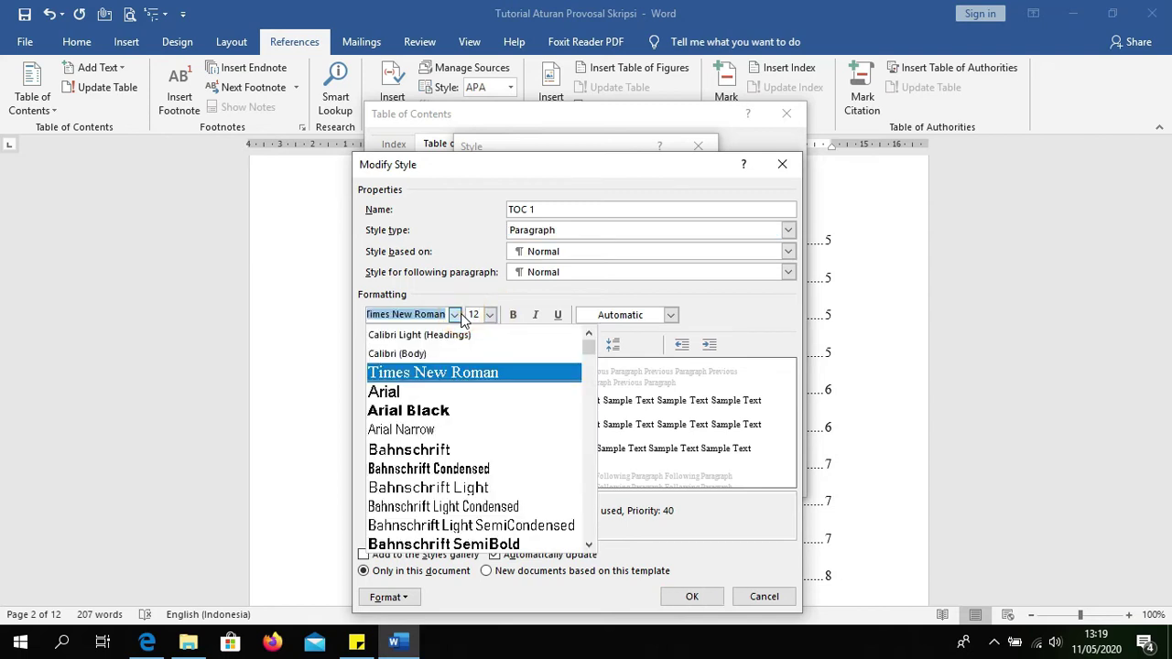
click(448, 367)
click(490, 315)
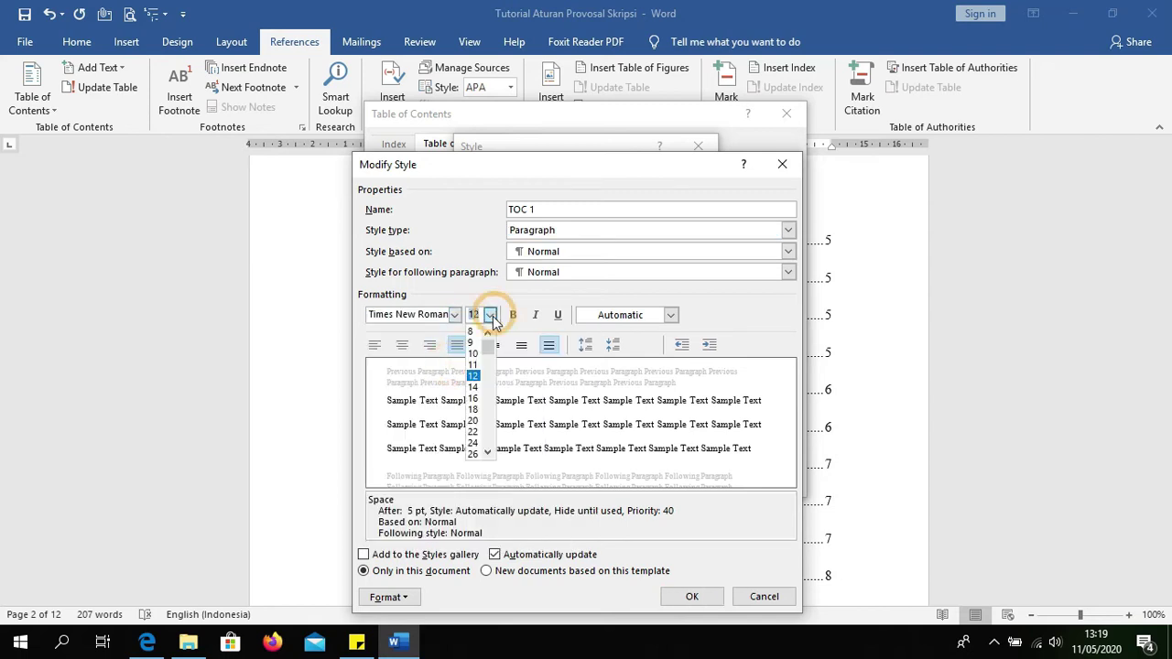
click(474, 387)
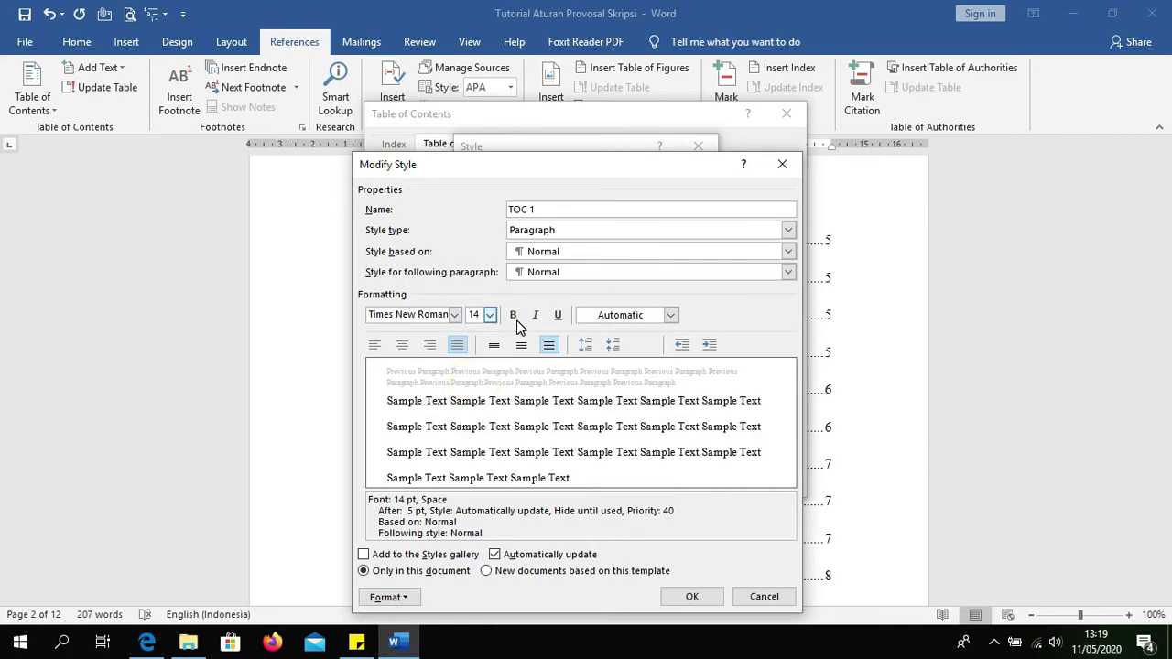
click(514, 316)
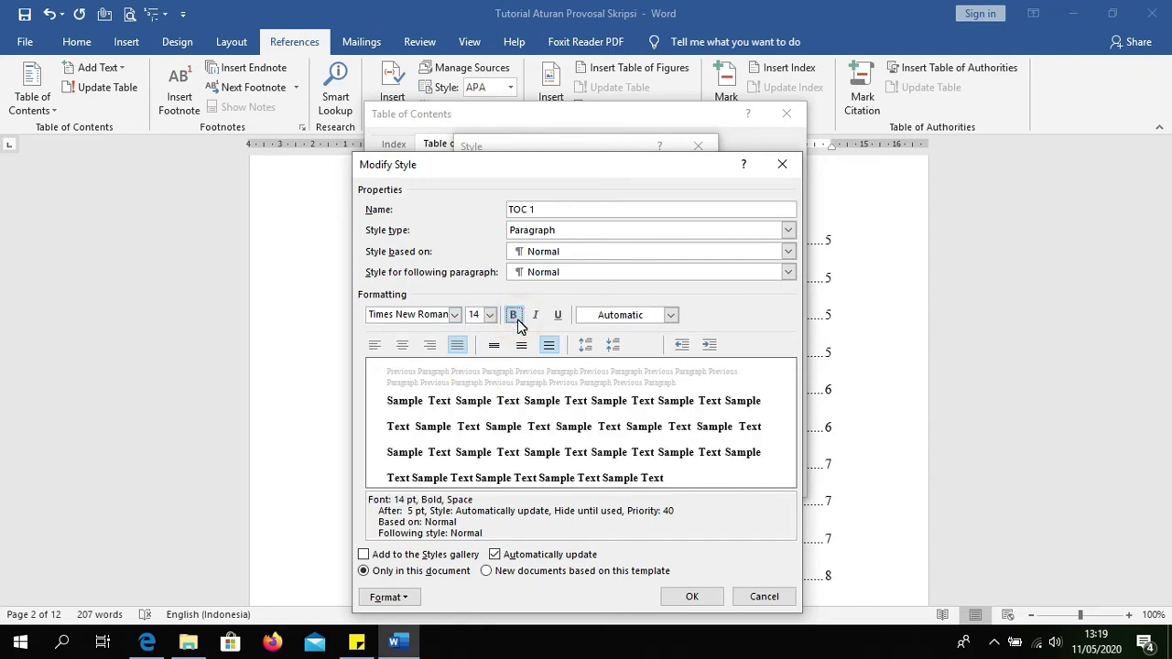
click(376, 347)
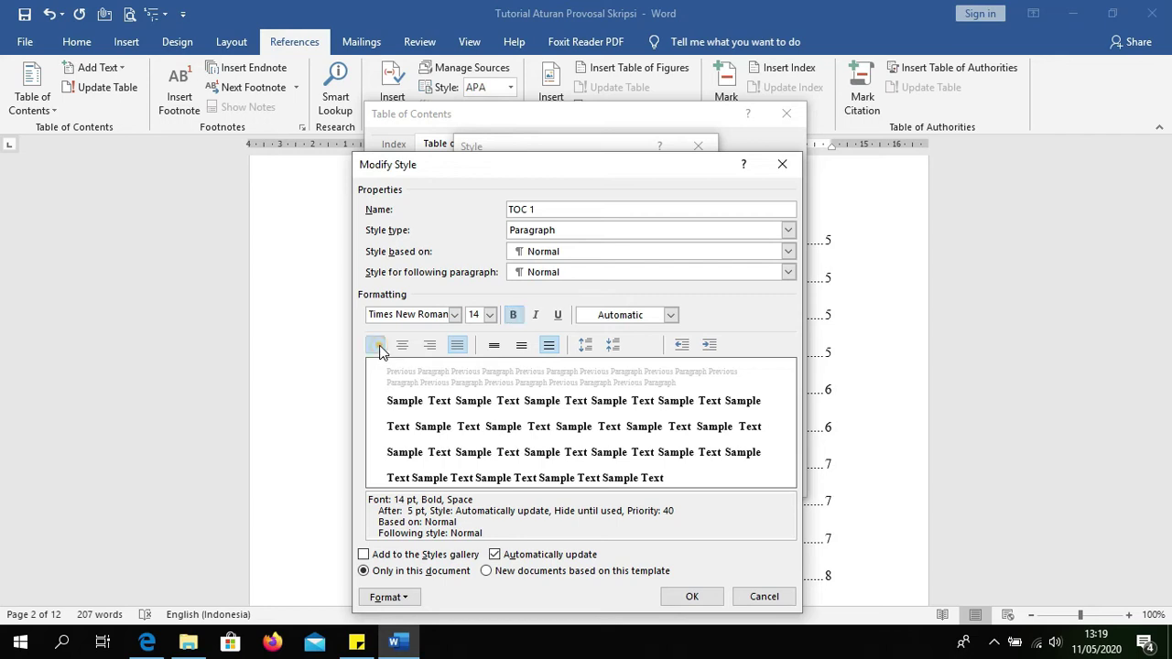
click(521, 346)
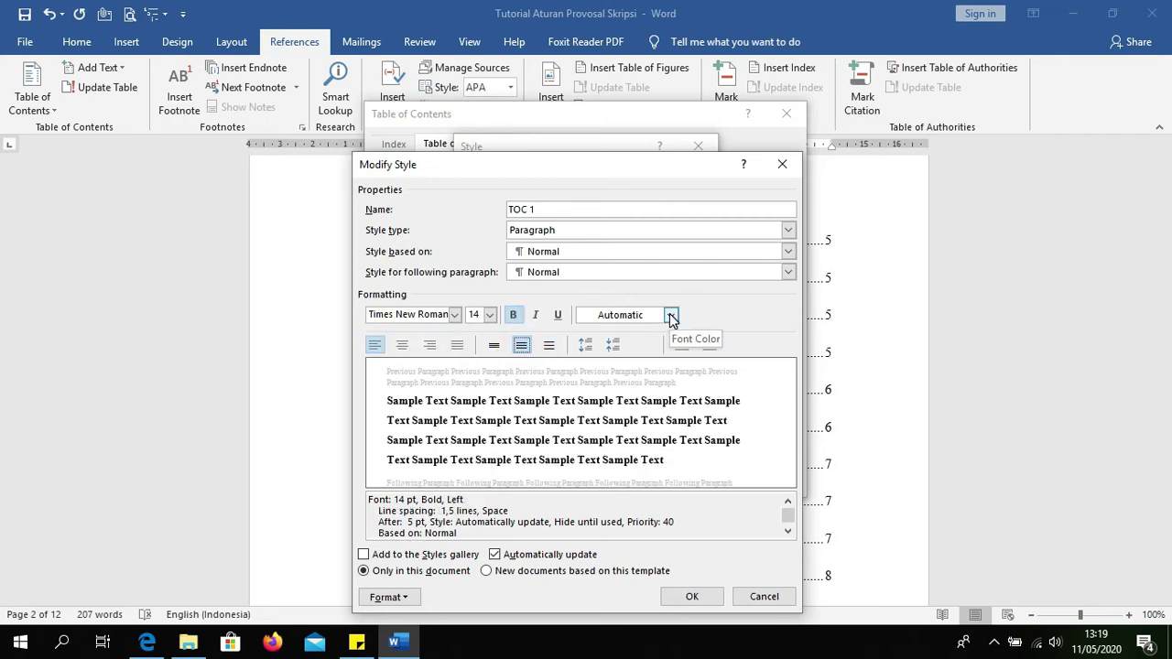
click(670, 315)
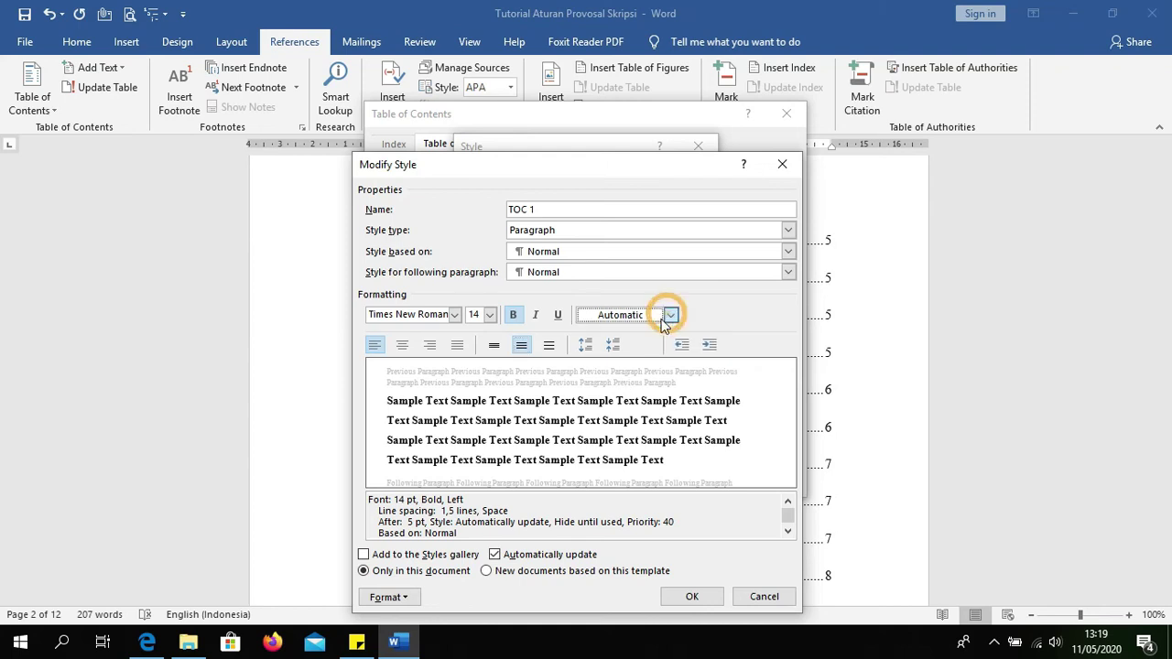
click(627, 335)
click(670, 315)
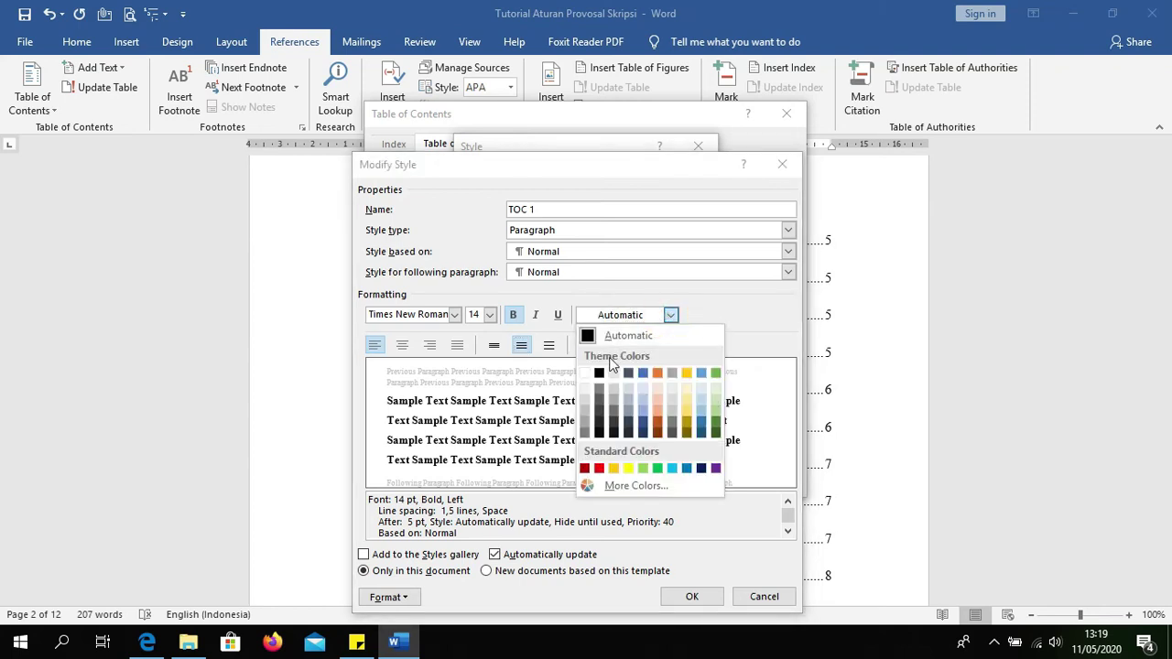
click(603, 363)
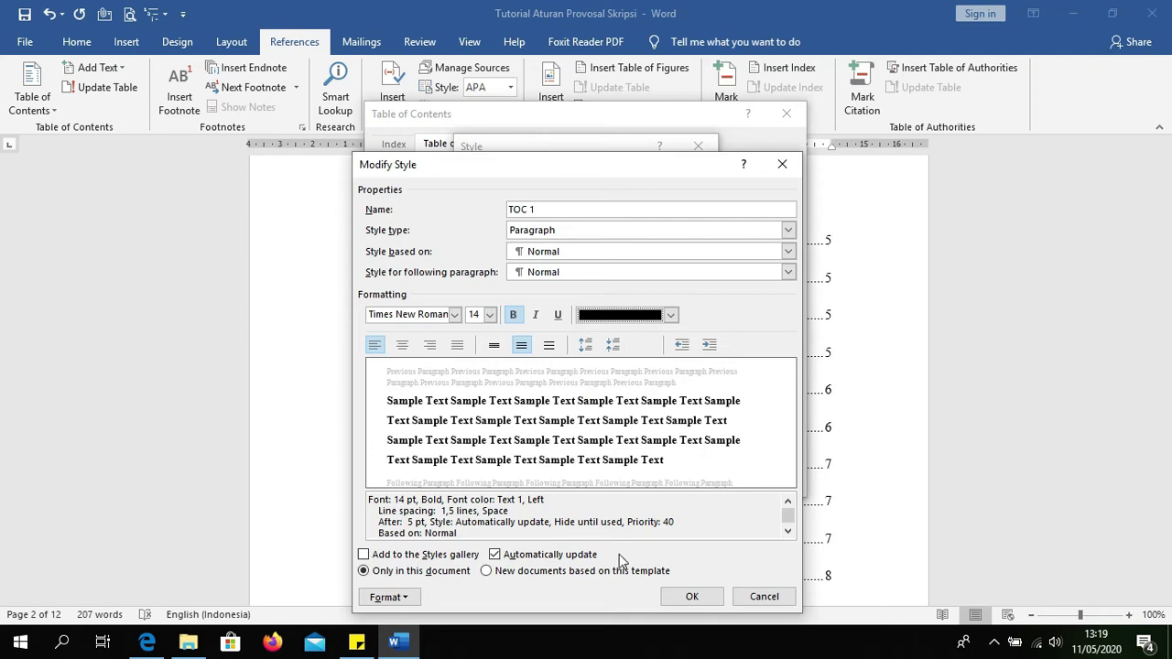
click(385, 598)
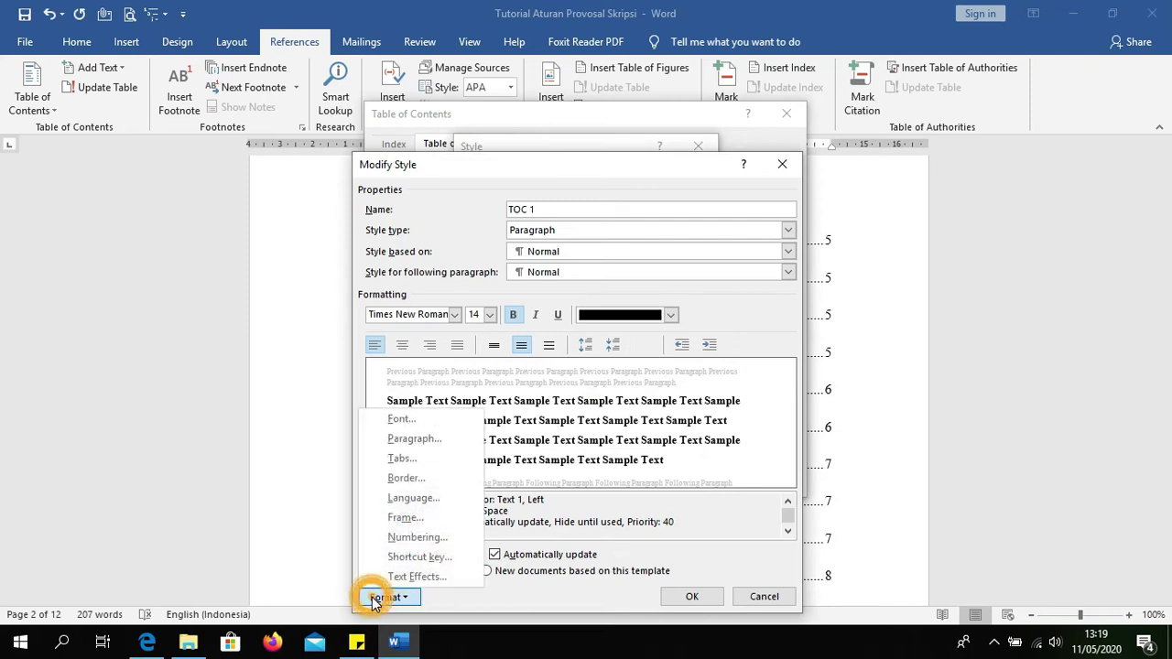
Step: Change TOC 1's spacing after from 5 pt to 0 pt and save the style
click(412, 441)
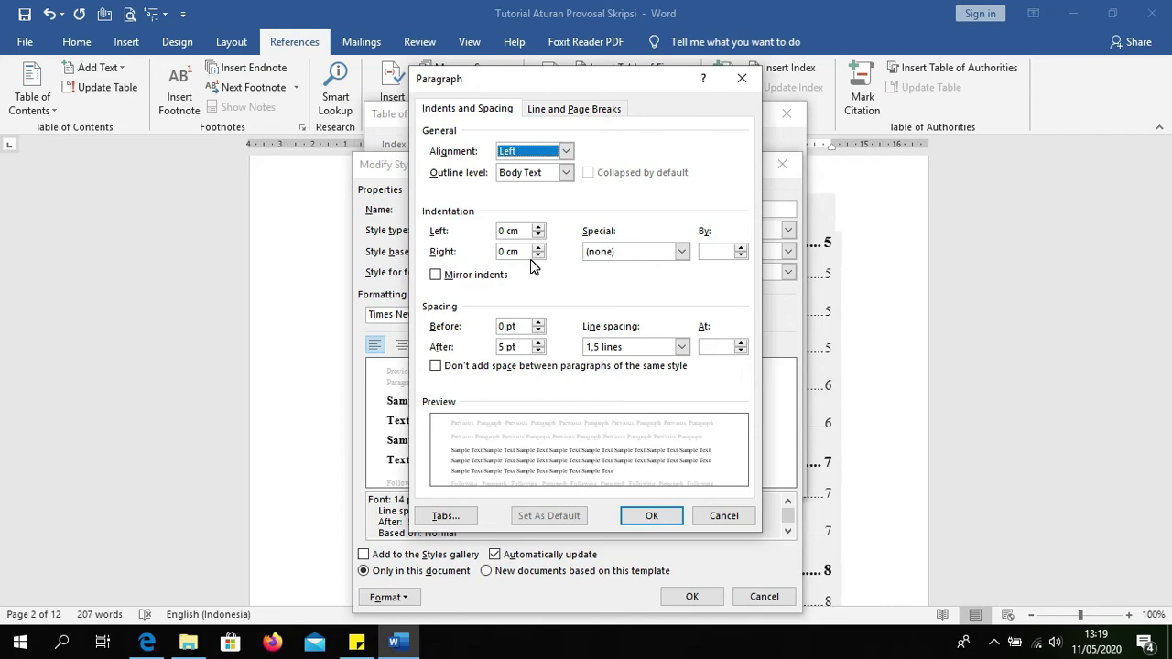
click(538, 352)
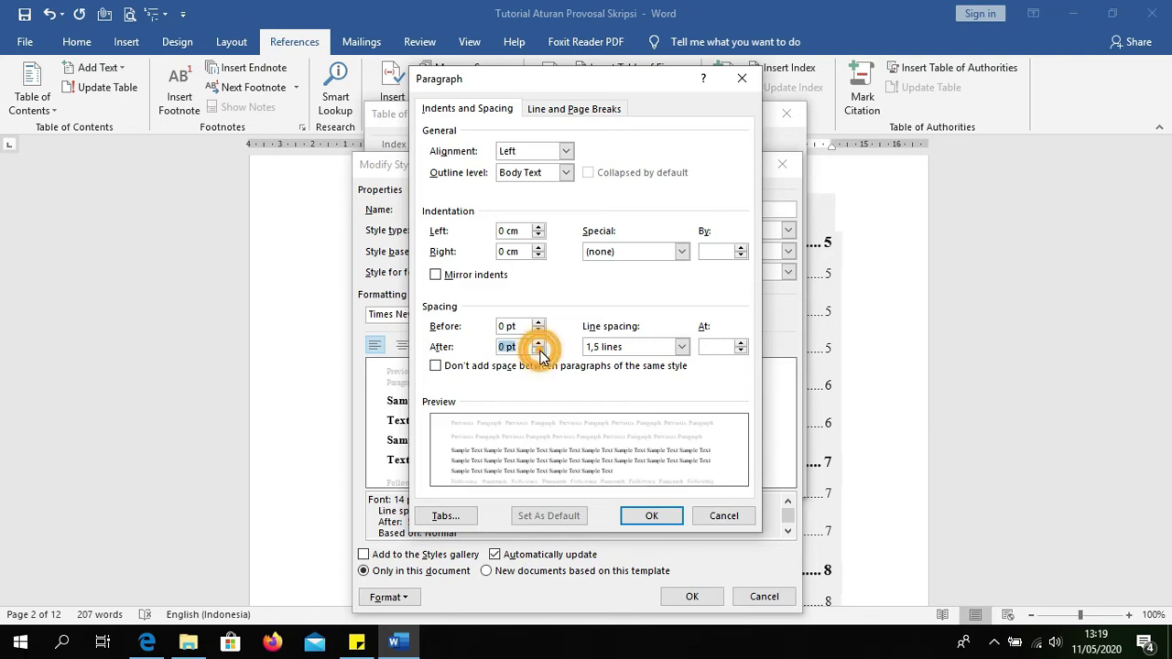
click(653, 516)
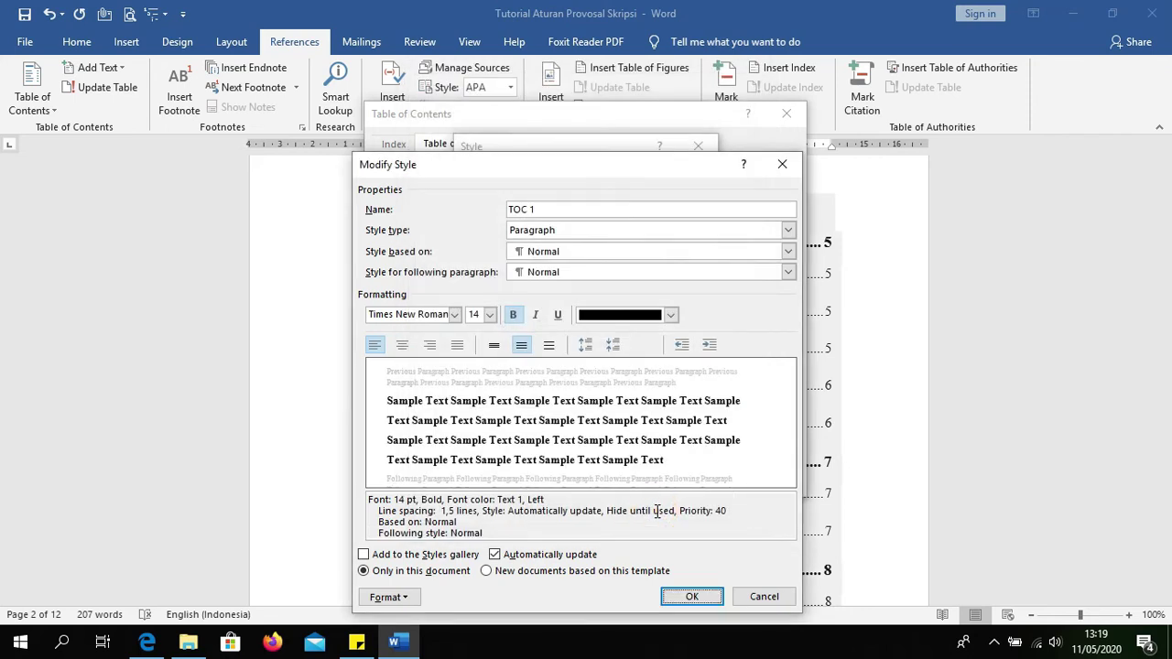
click(689, 596)
click(510, 249)
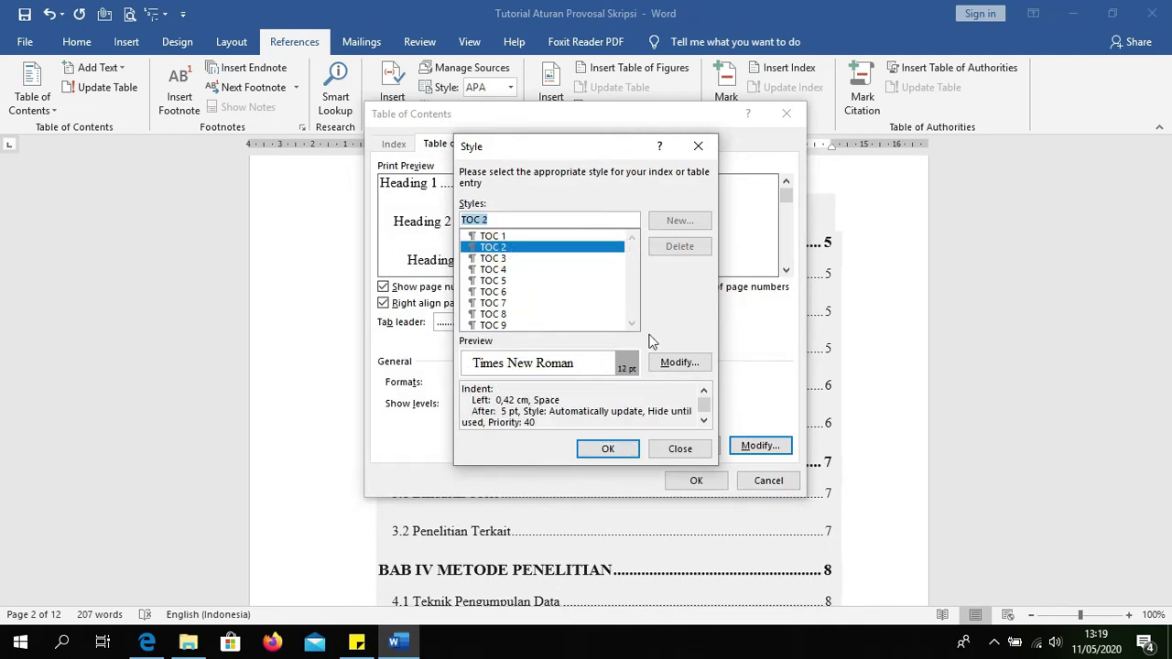
Step: Open the TOC 2 style for modification, keeping Paragraph type and Times New Roman 12 pt
click(678, 362)
click(561, 211)
click(575, 231)
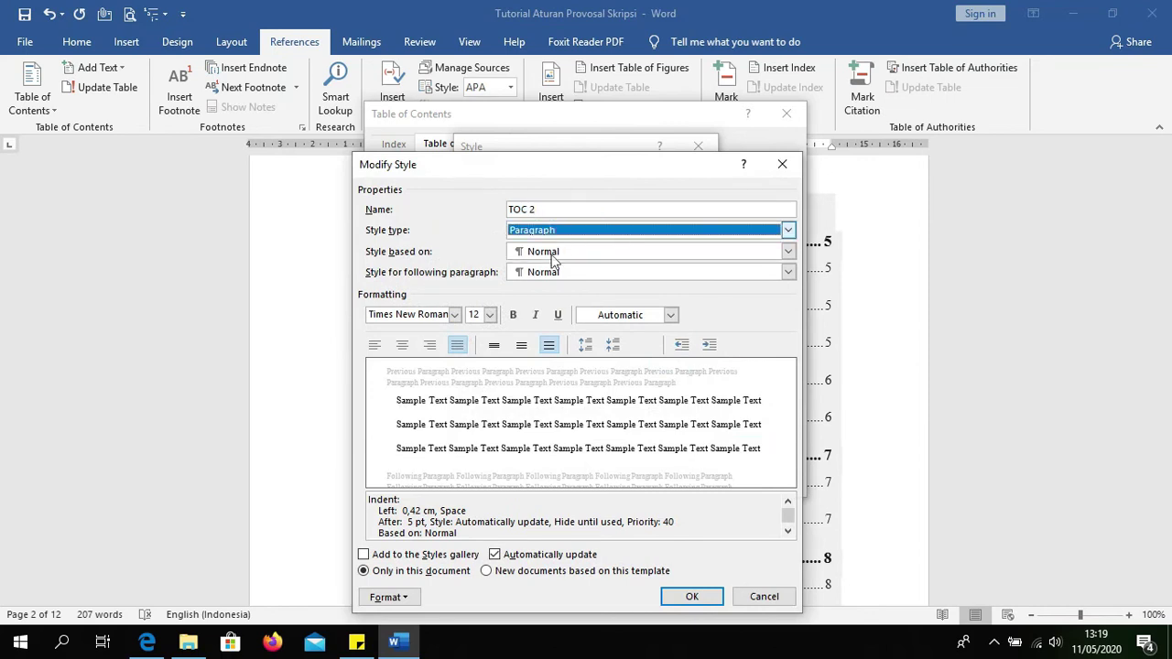
click(455, 314)
click(456, 315)
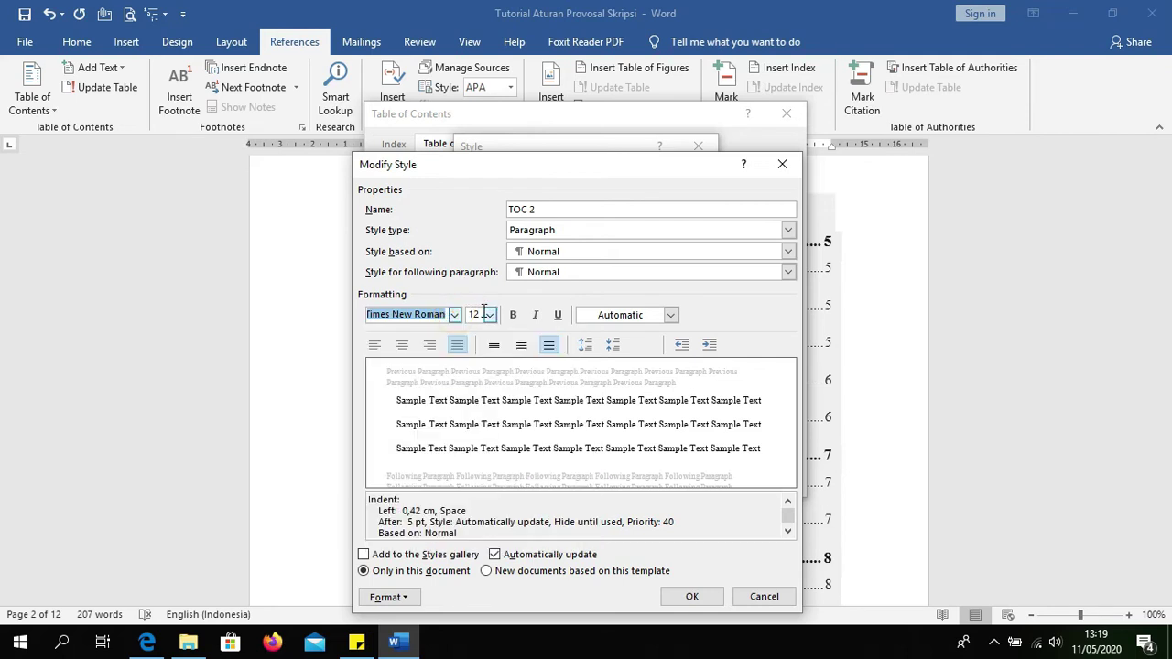
click(490, 314)
click(490, 317)
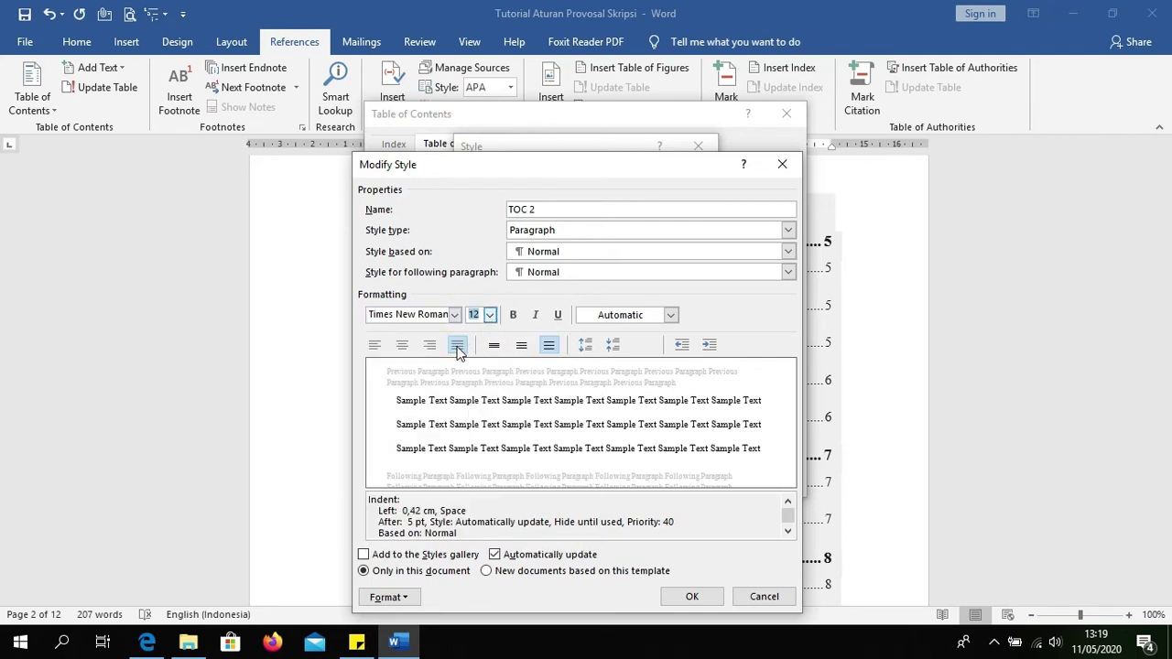
Step: Set TOC 2 to left alignment, 1.5 line spacing and black Text 1 font colour, then save it
click(374, 345)
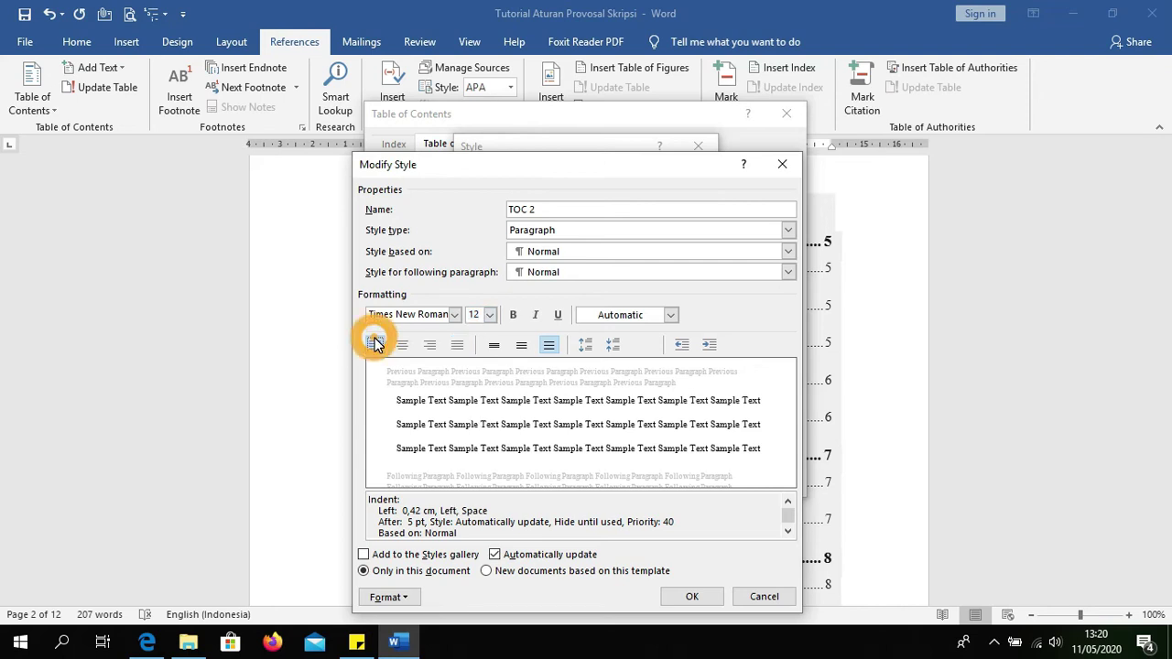
click(521, 345)
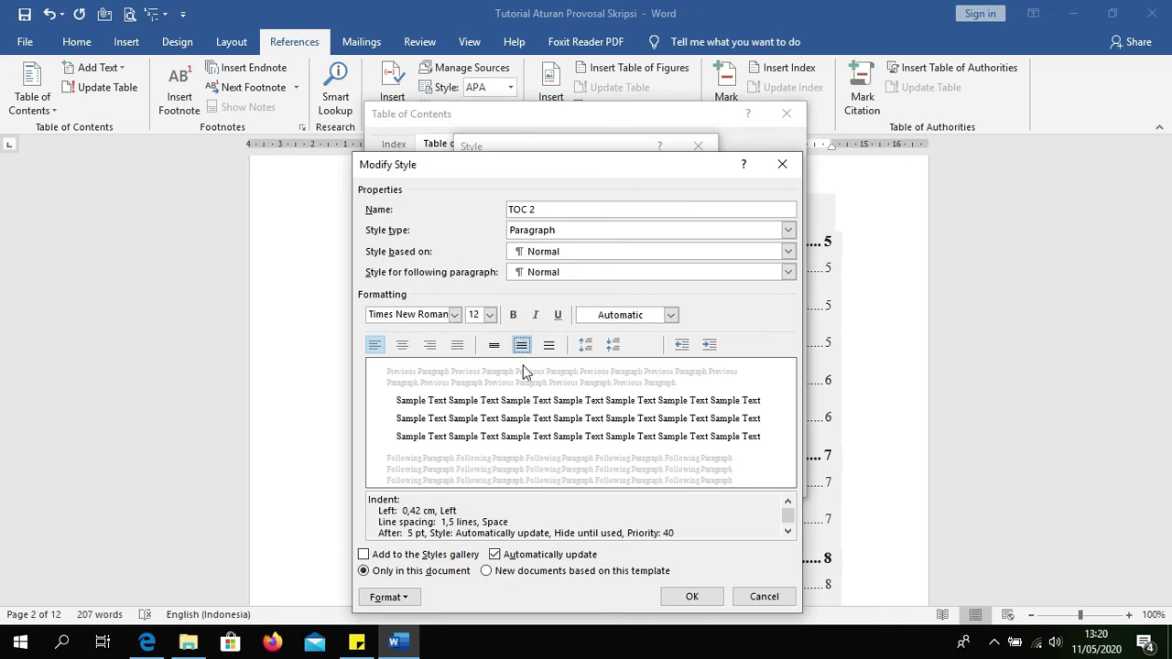
click(671, 315)
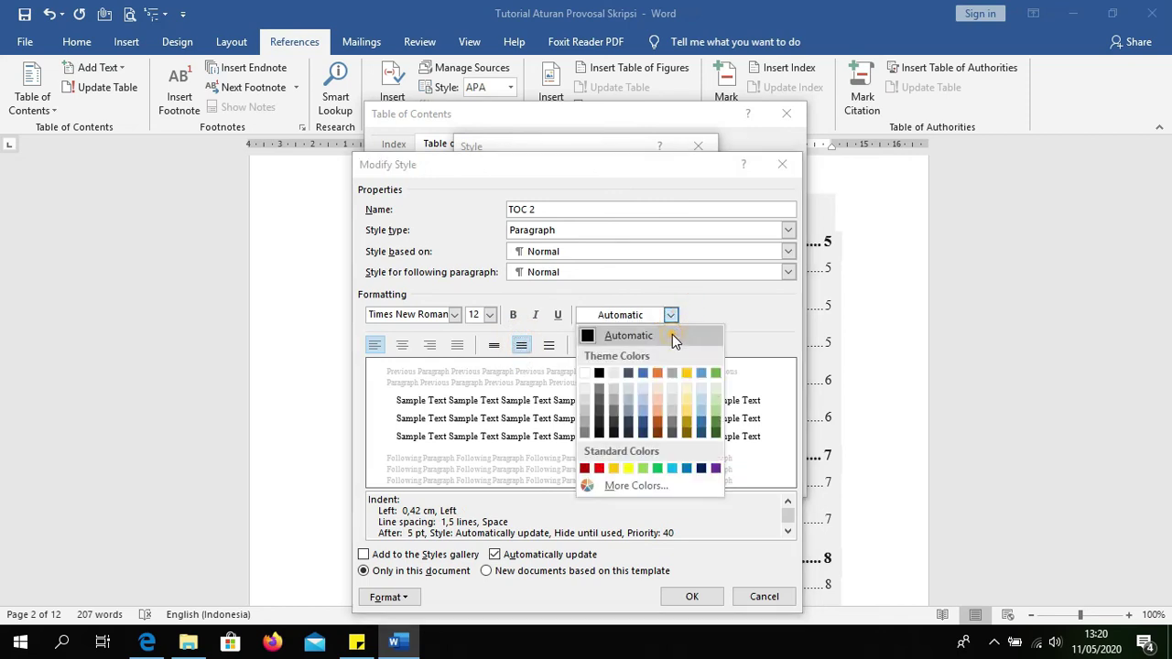
click(672, 335)
click(671, 315)
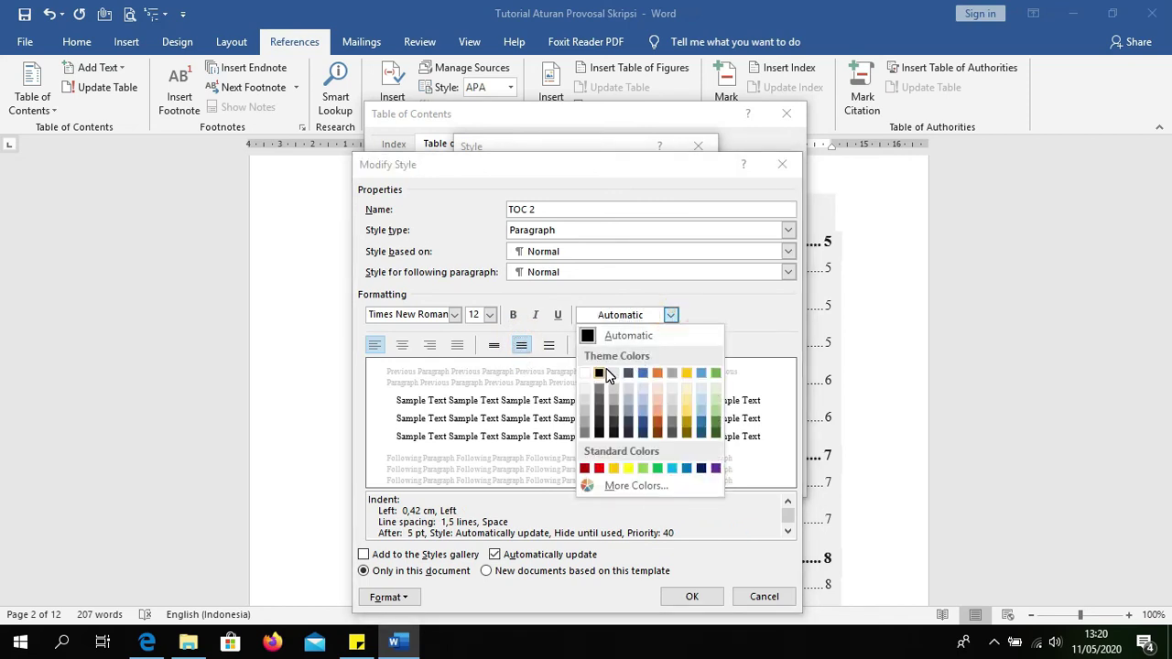
click(602, 369)
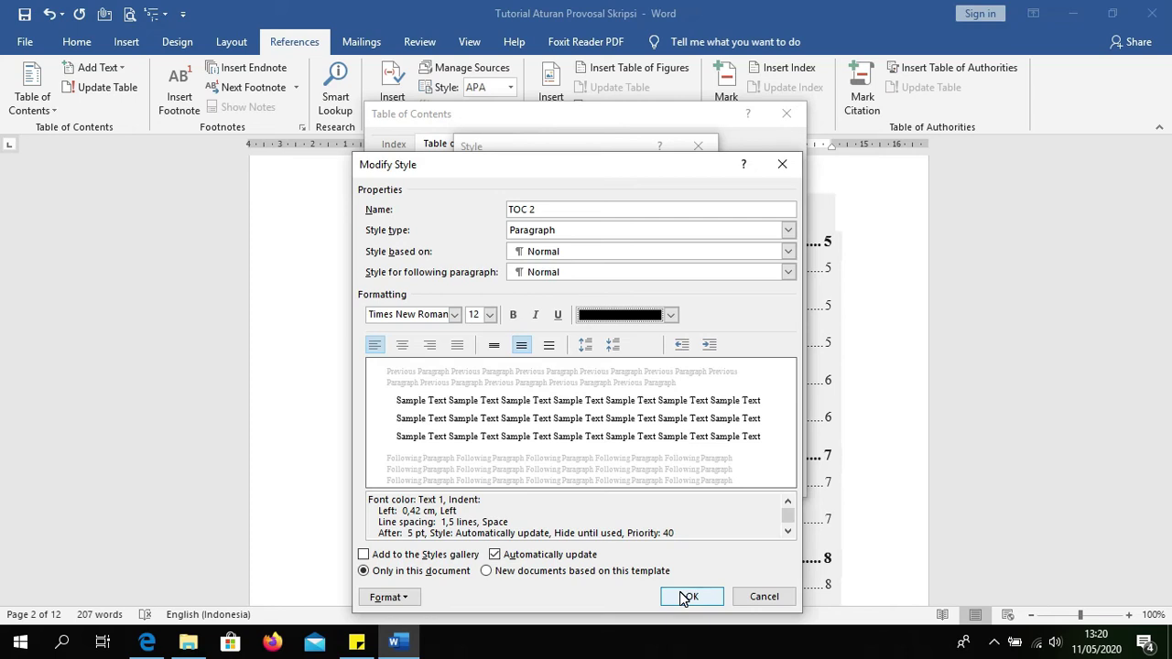
click(685, 597)
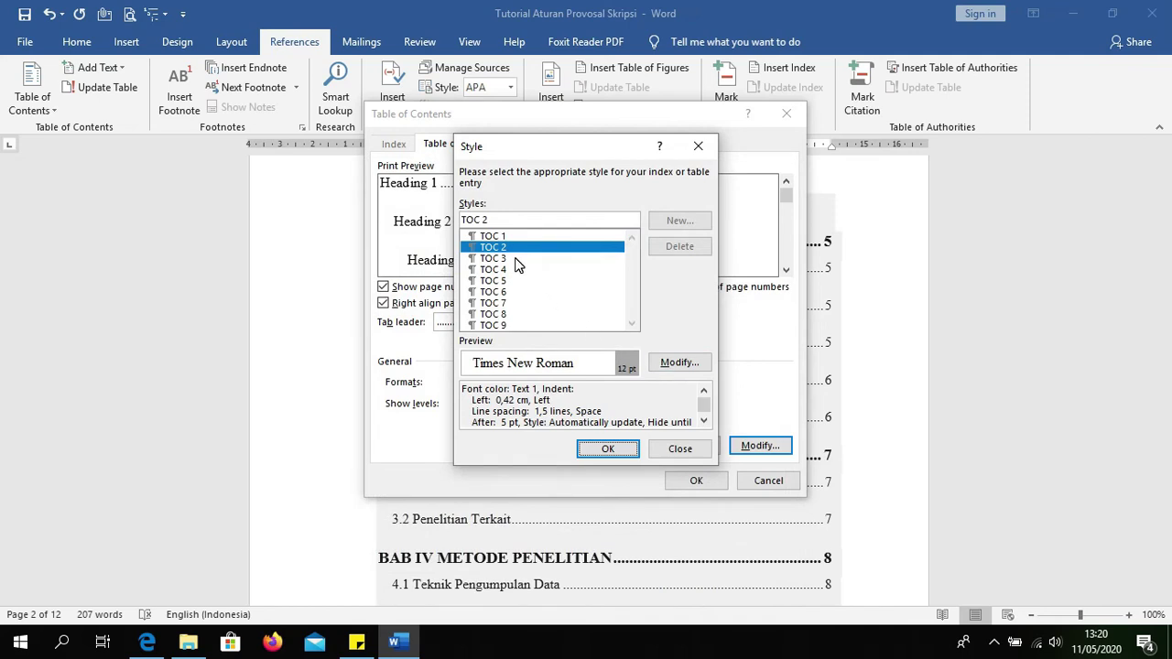
click(518, 259)
Step: Save TOC 3 as Times New Roman 12 pt, left-aligned with 1.5 spacing, then close the Style dialog
click(678, 363)
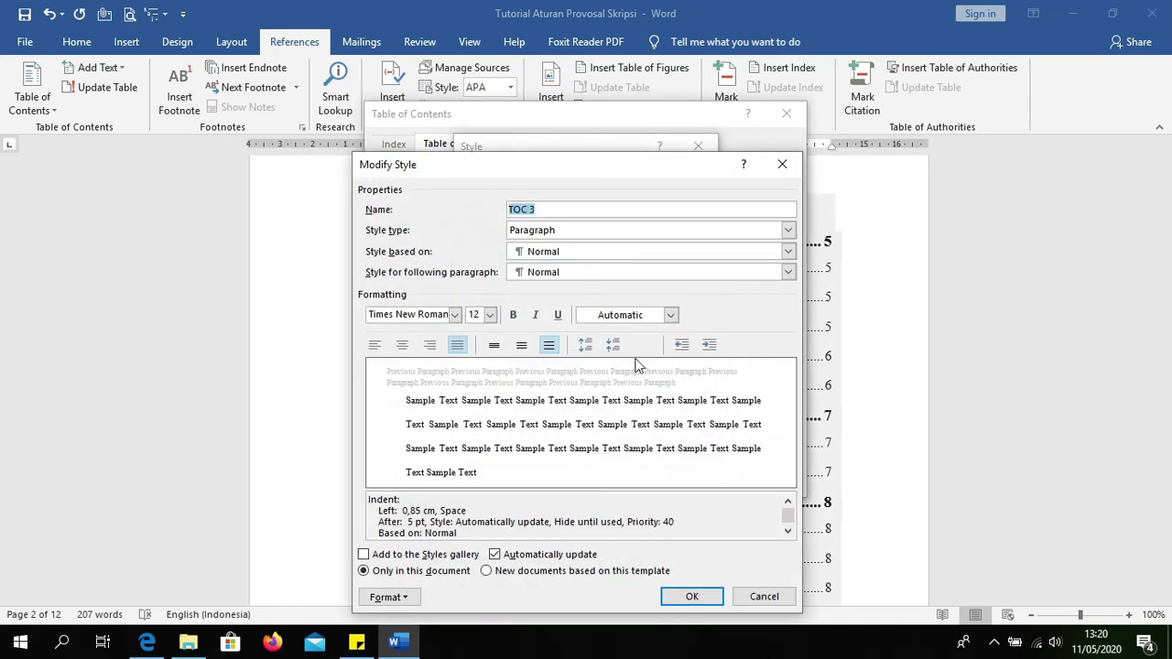
click(556, 225)
click(563, 234)
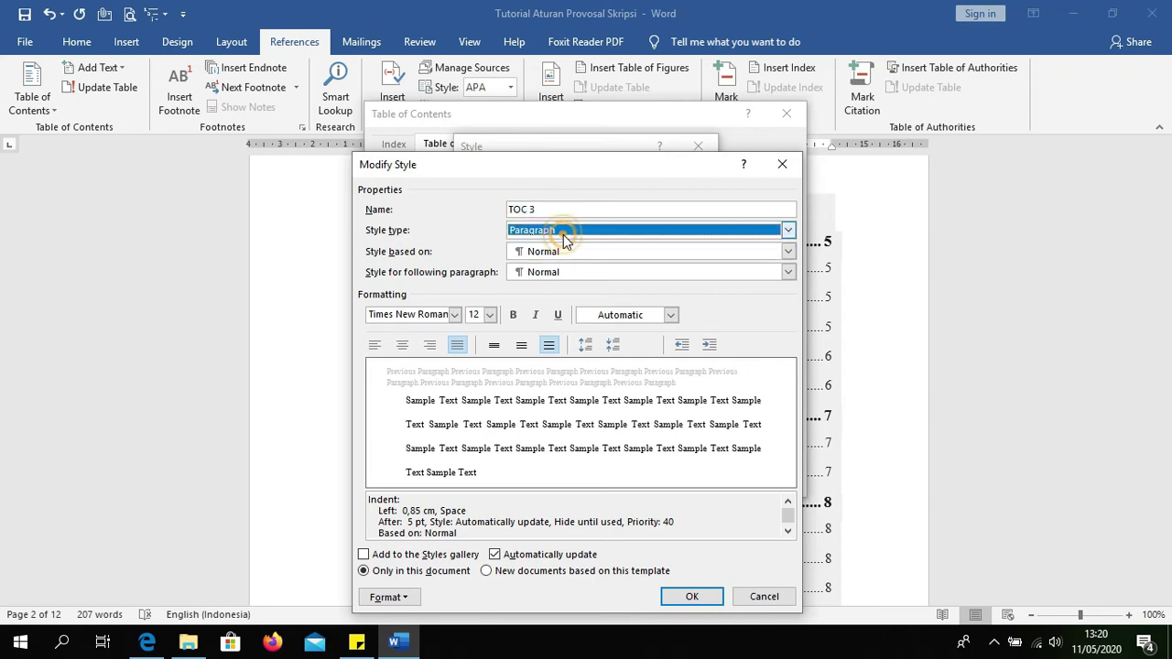
click(454, 316)
click(454, 316)
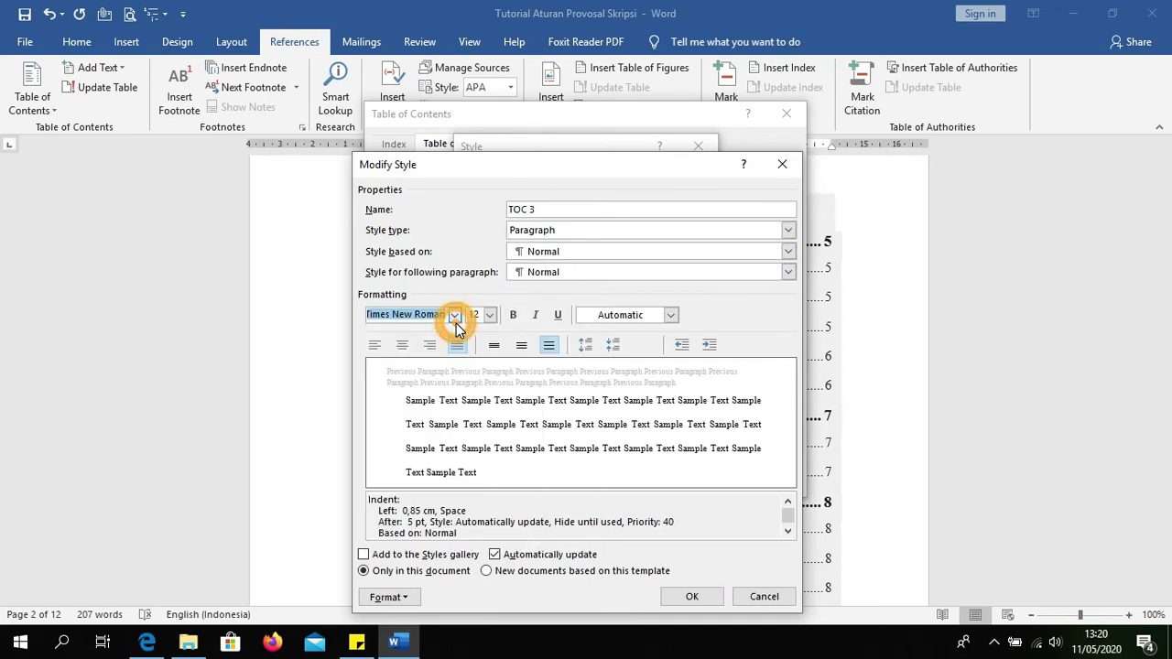
click(492, 315)
click(491, 316)
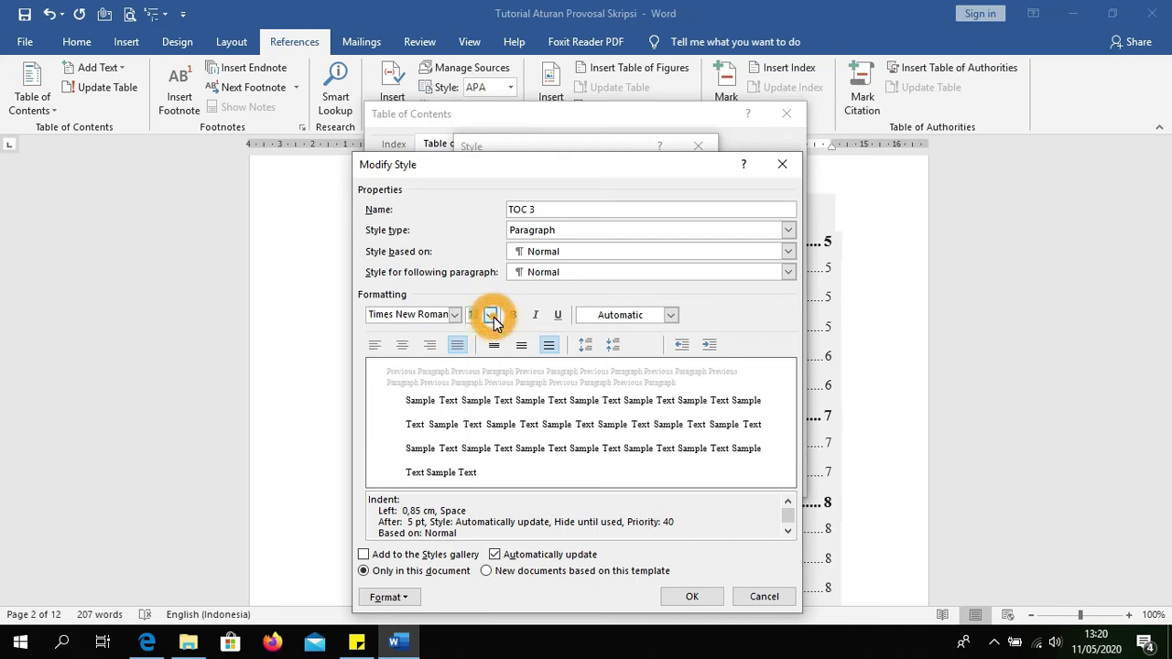
click(378, 345)
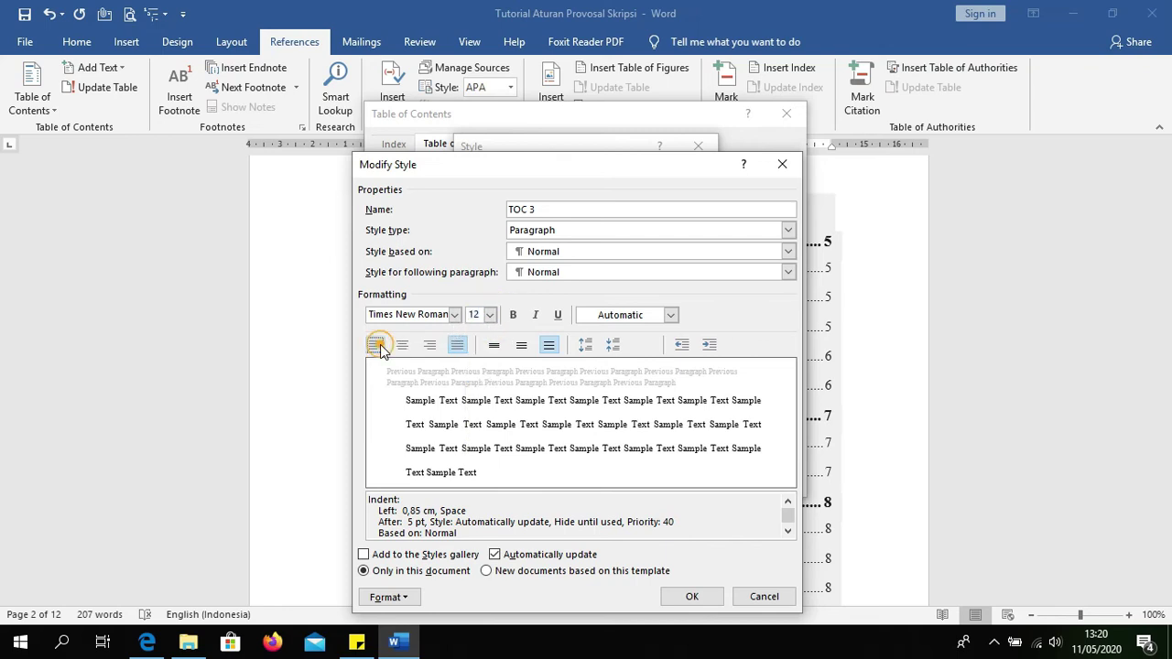
click(522, 346)
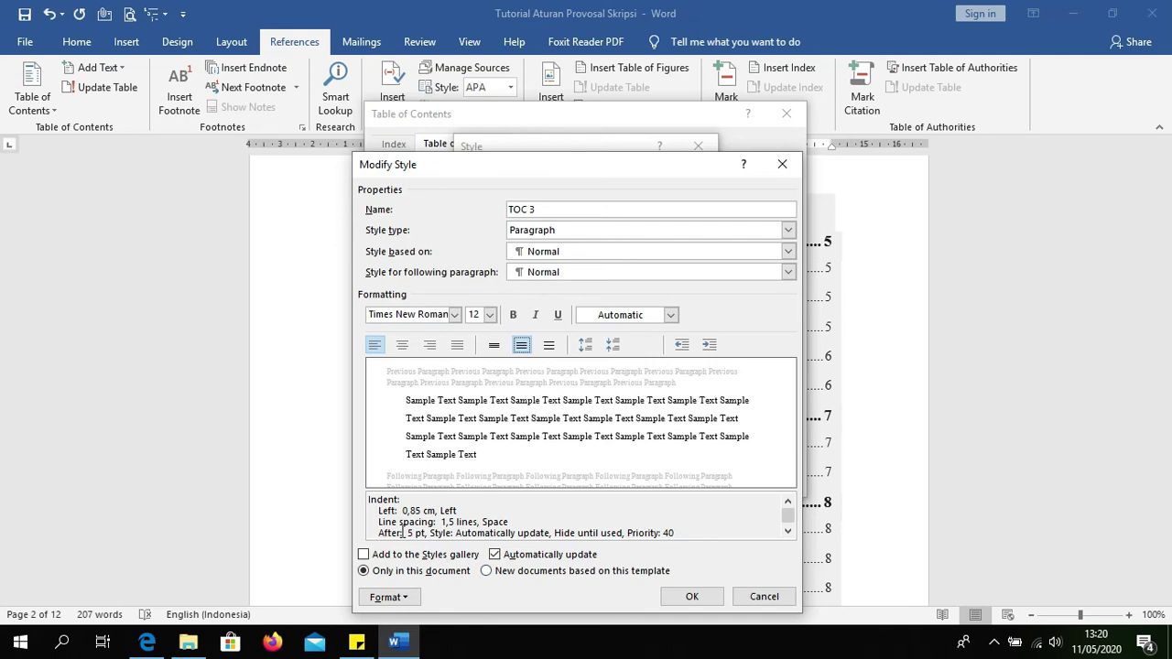
click(686, 593)
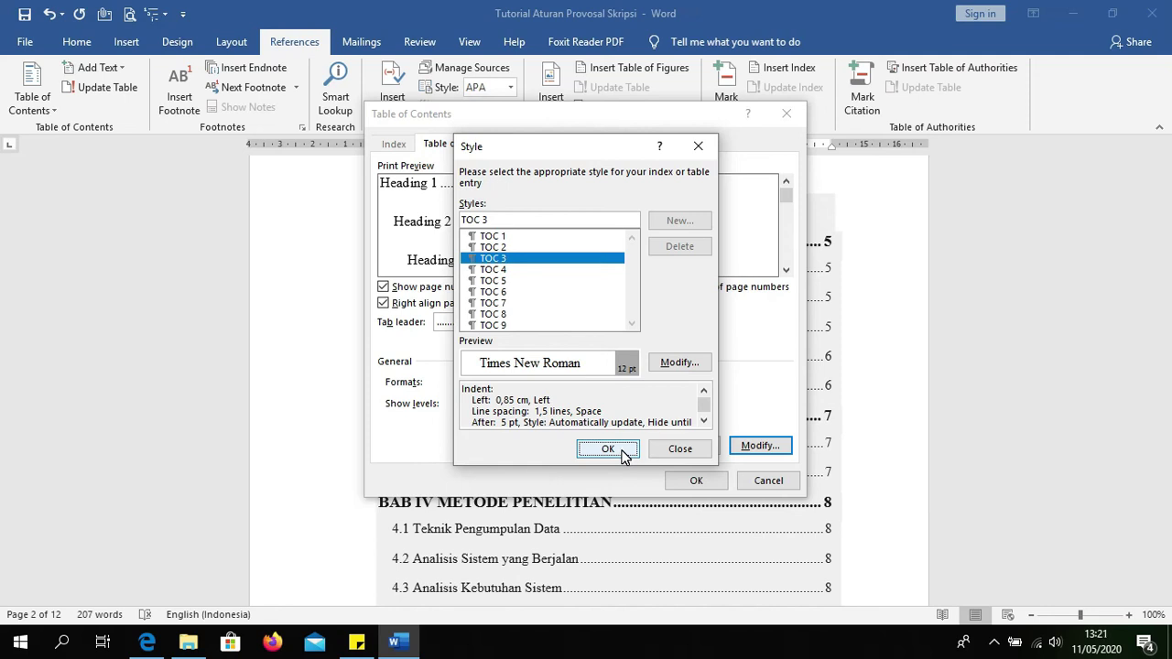
click(608, 449)
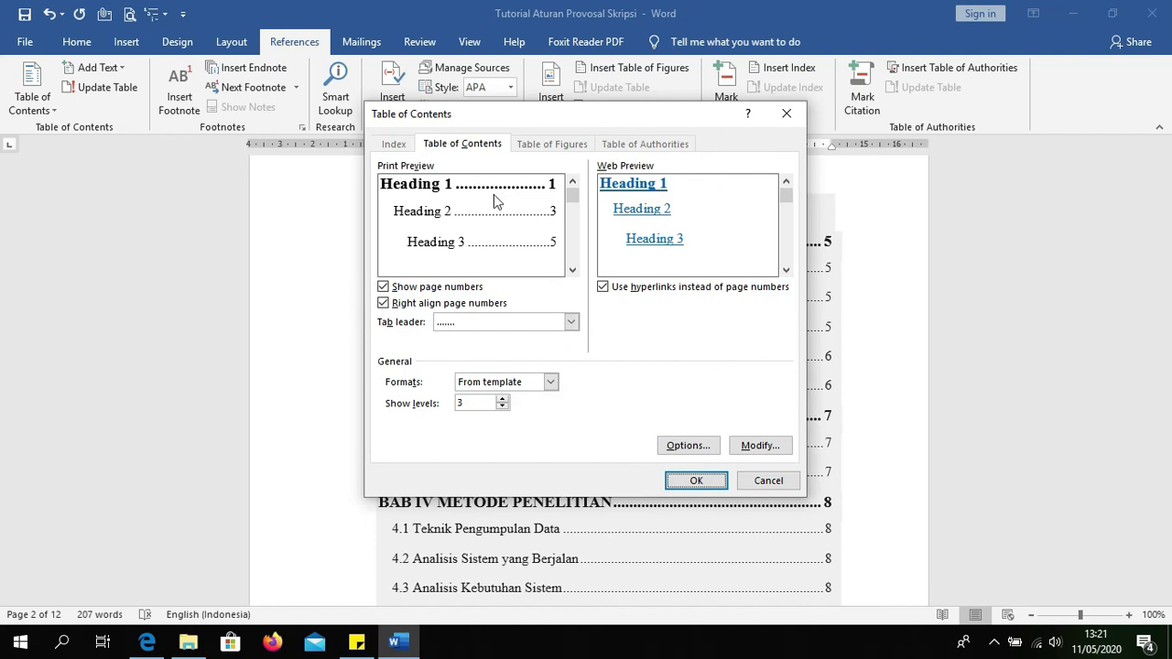
Step: Apply the table of contents settings and confirm replacing the existing DAFTAR ISI
click(687, 482)
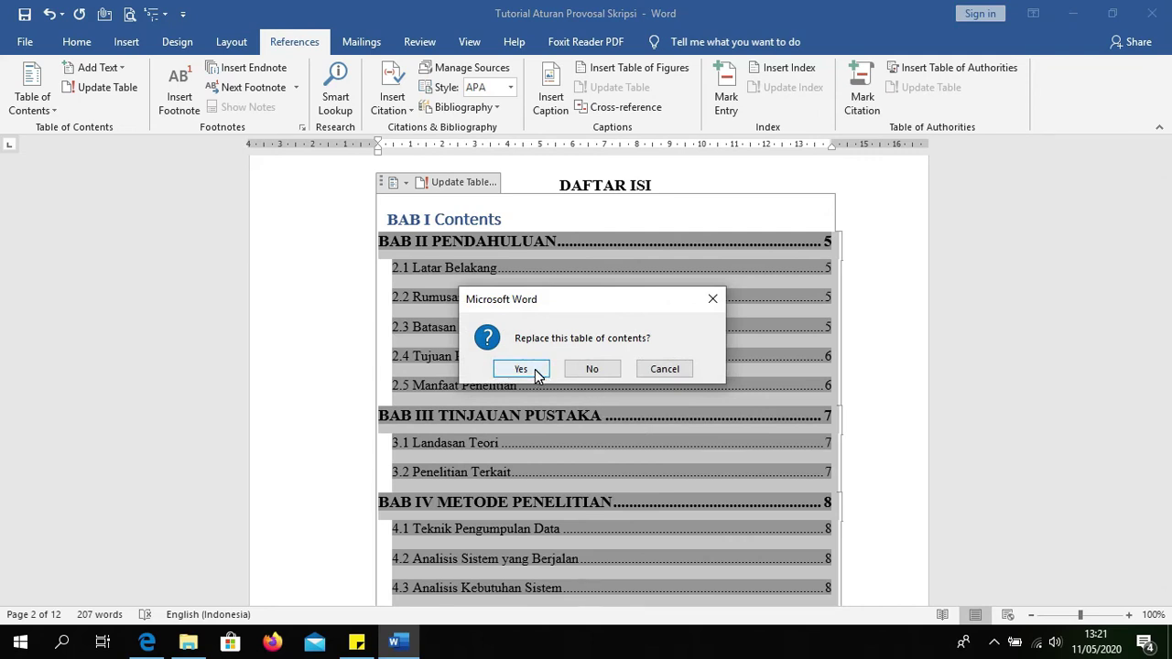
click(521, 369)
scroll(699, 518, up, 3)
scroll(699, 518, up, 2)
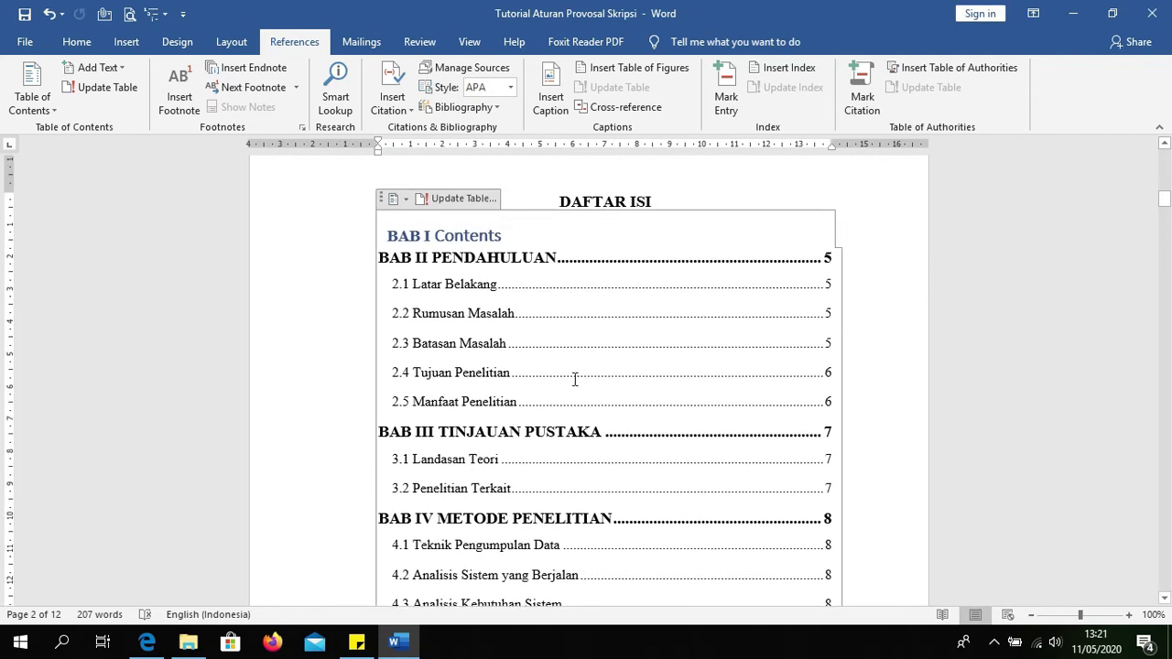
click(424, 290)
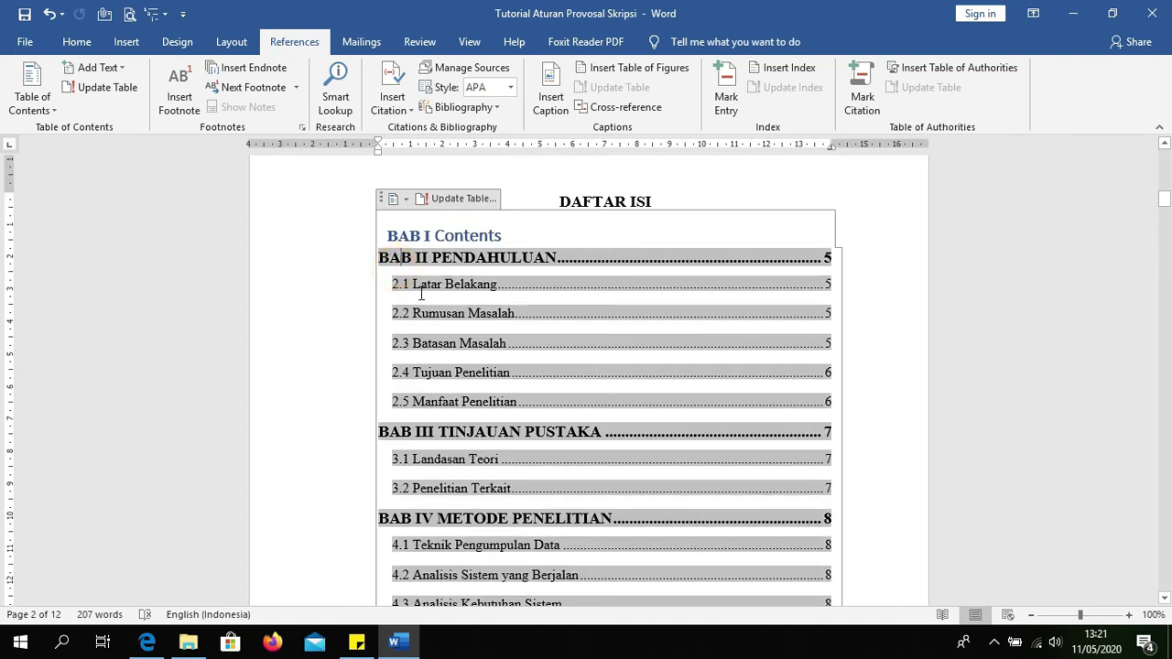
scroll(514, 486, down, 3)
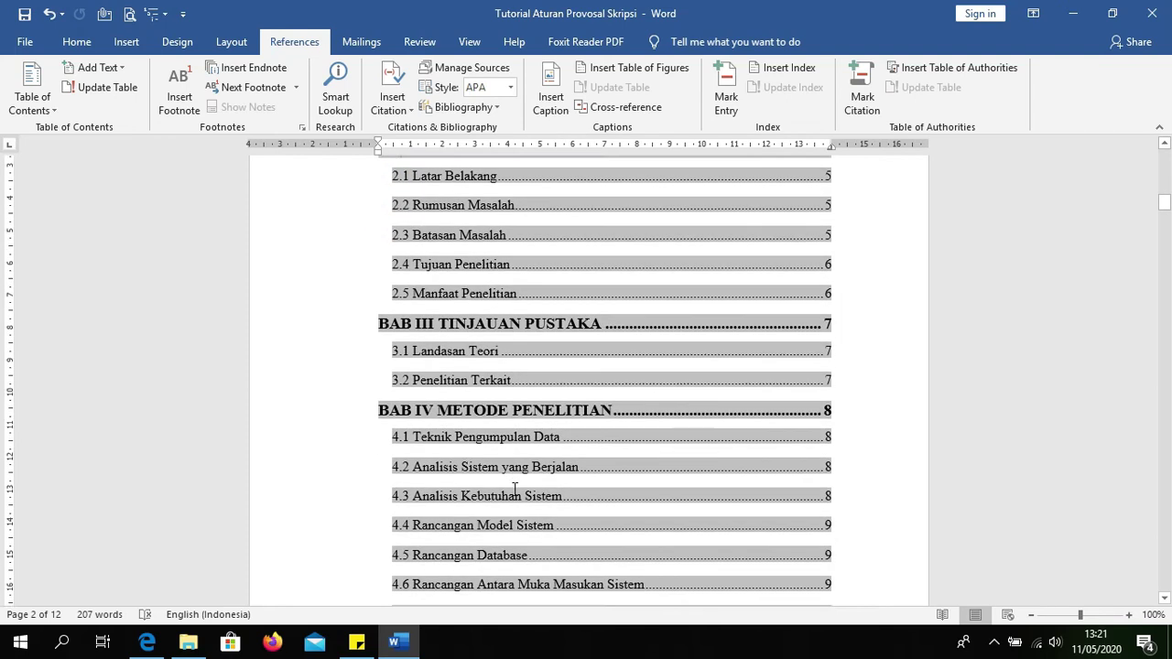
Step: Scroll down to the BAB I PENDAHULUAN page and show the Insert ribbon
scroll(518, 536, down, 2)
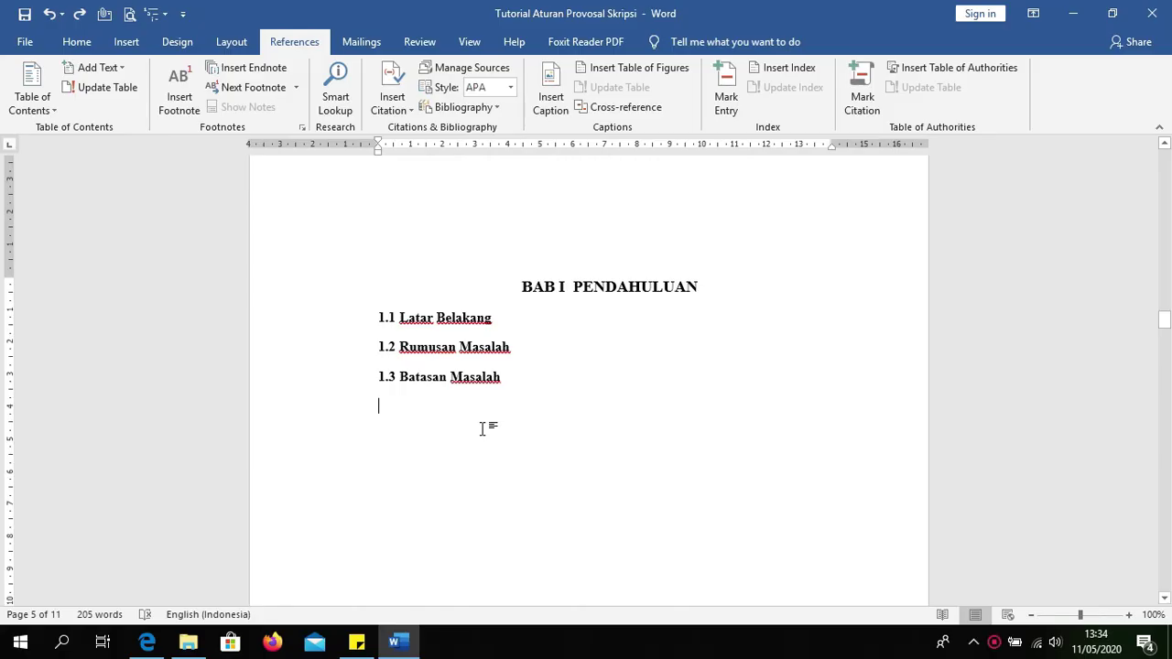
click(111, 44)
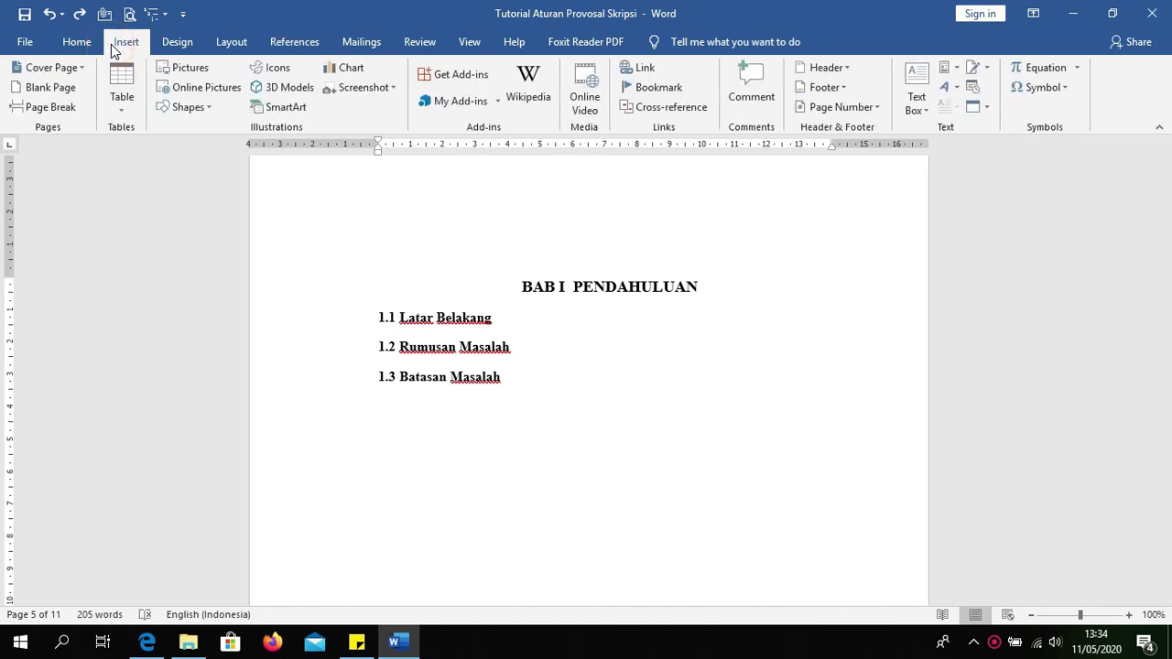
Step: Insert the KOMPUTER picture from file below 1.3 Batasan Masalah
click(168, 70)
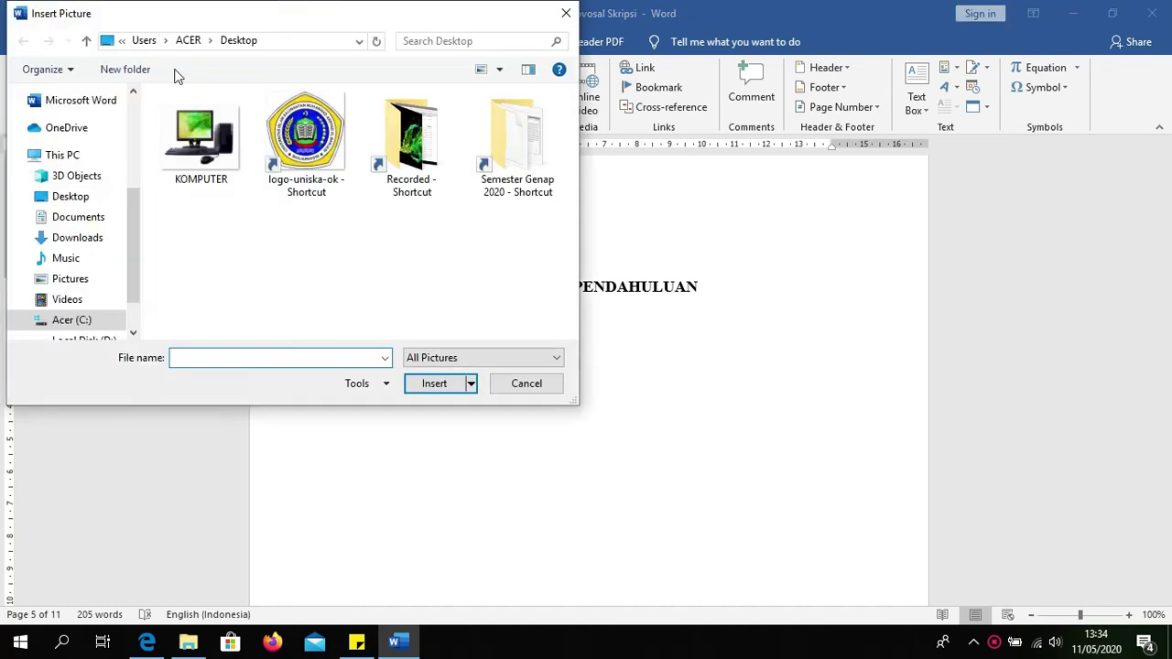
click(207, 133)
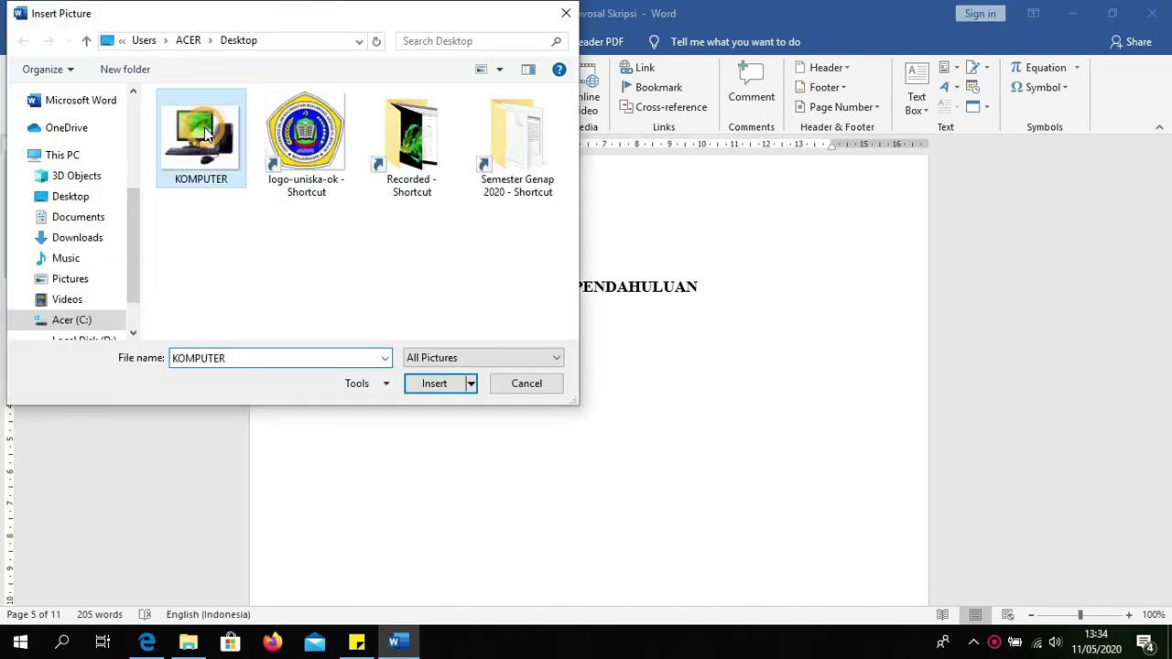
click(433, 383)
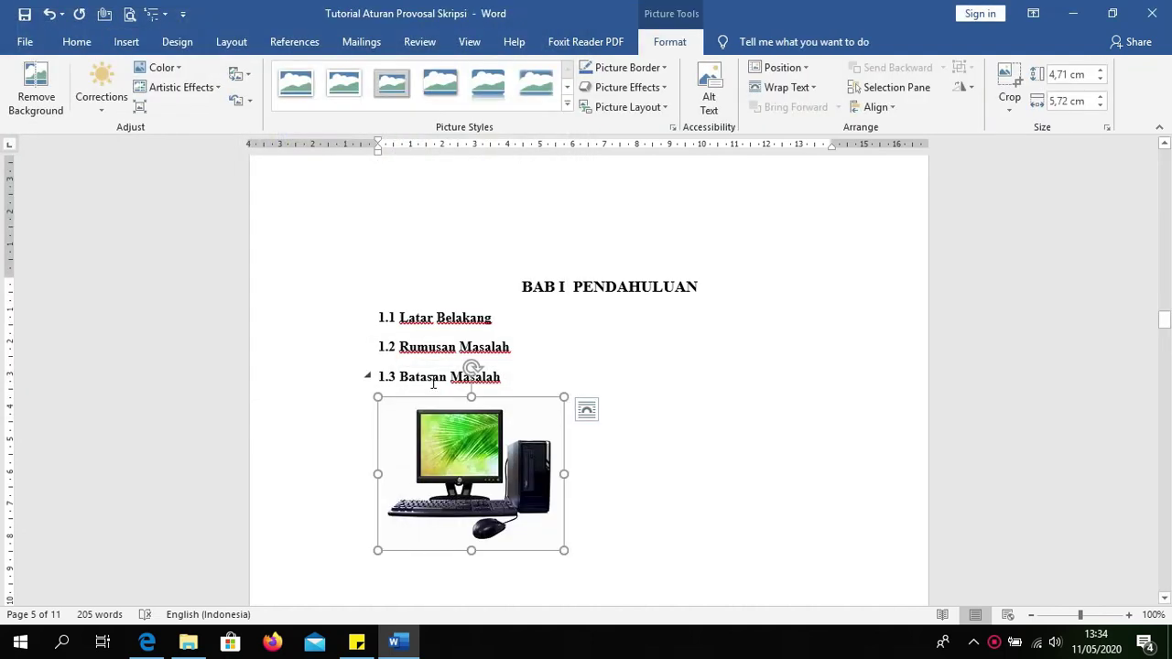
Step: Centre the picture and start a new line beneath it
click(76, 41)
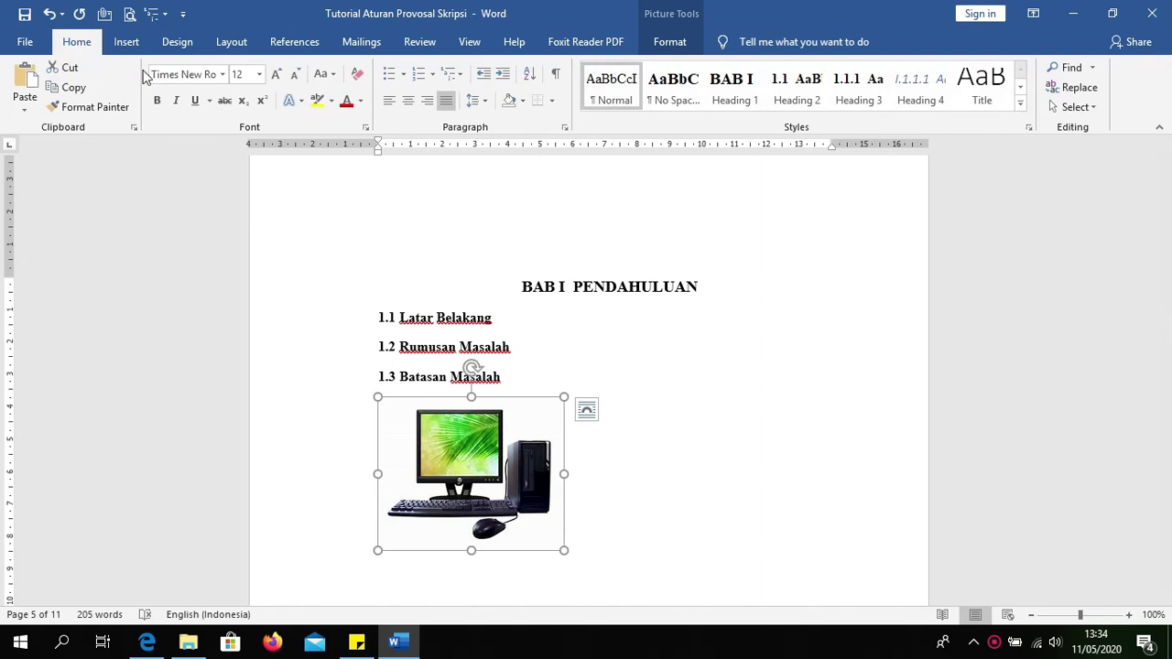
click(408, 100)
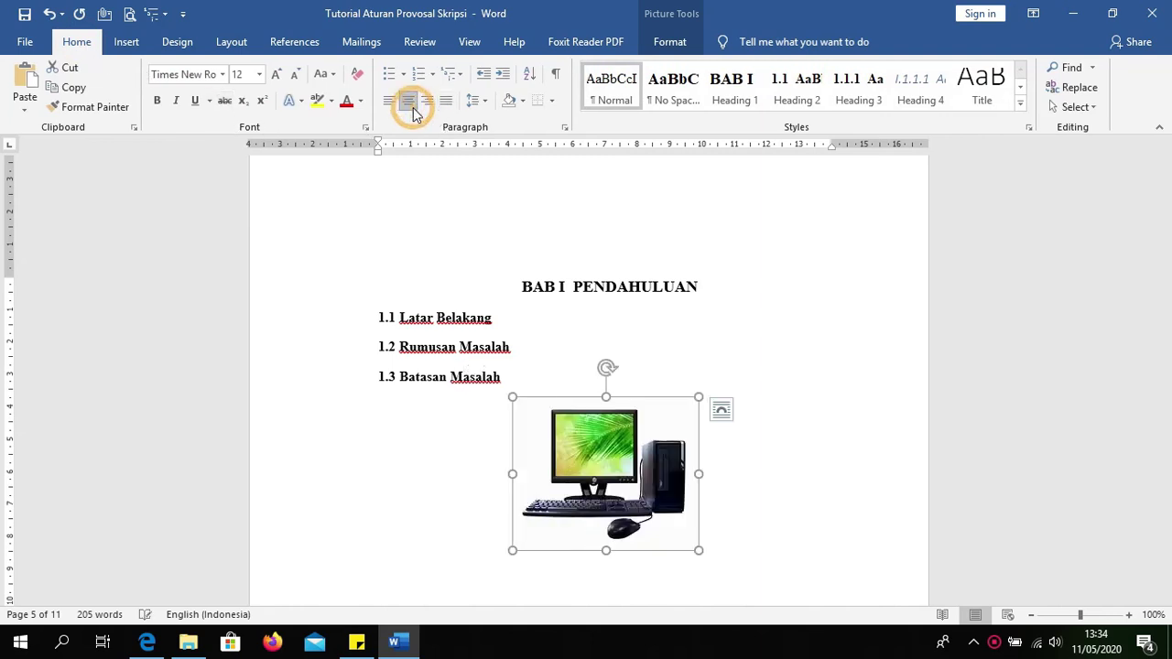
click(723, 551)
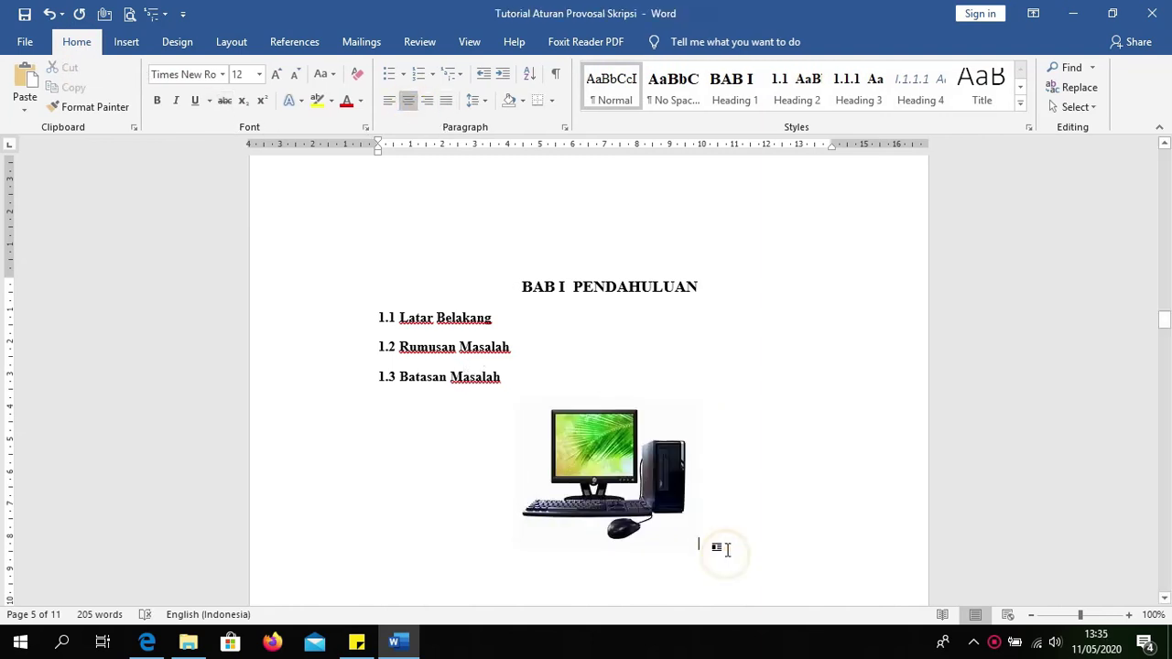
key(Return)
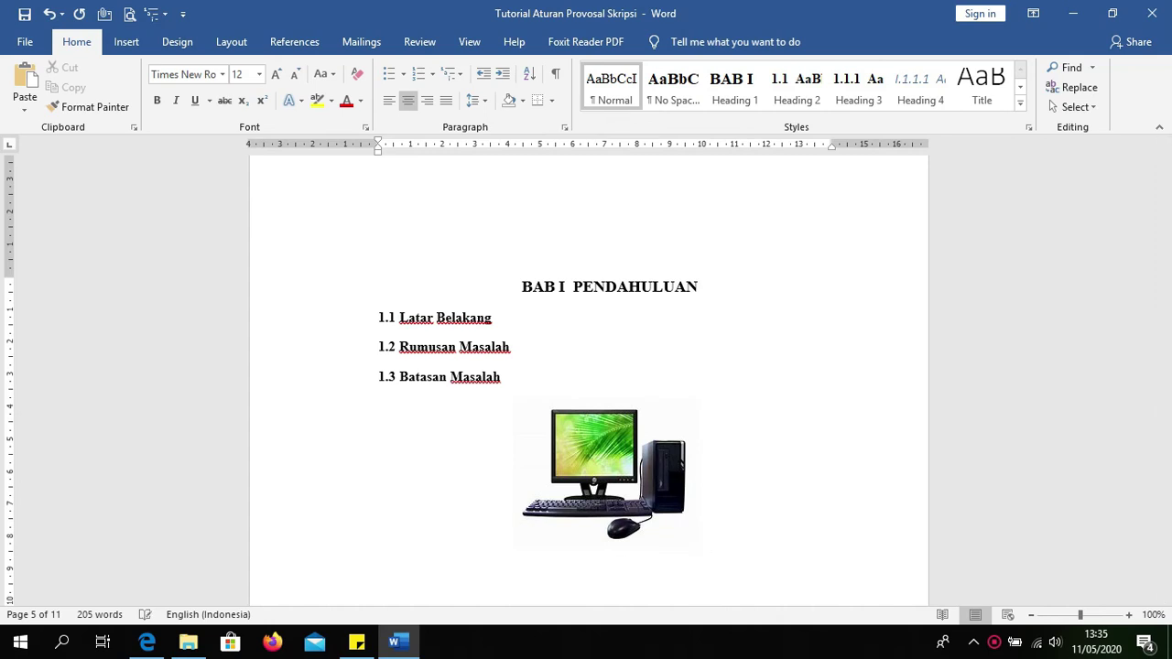
scroll(623, 549, down, 2)
click(595, 493)
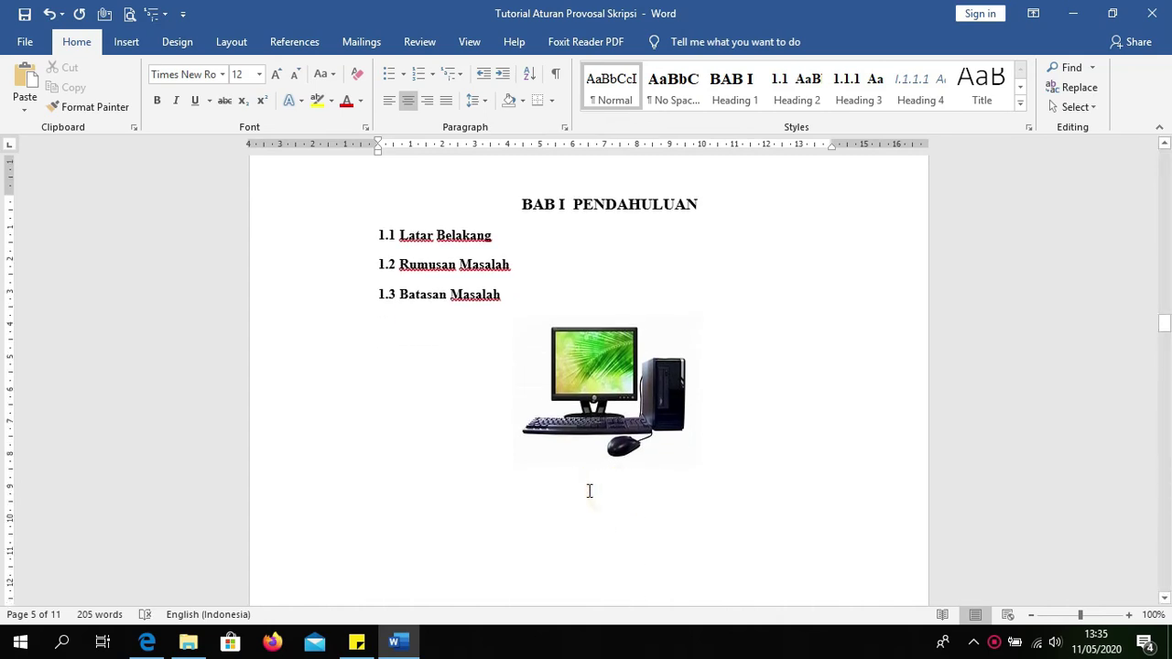
Step: Below the picture, open Insert Caption and start a new label named 'Tabel 1.'
click(609, 493)
click(299, 40)
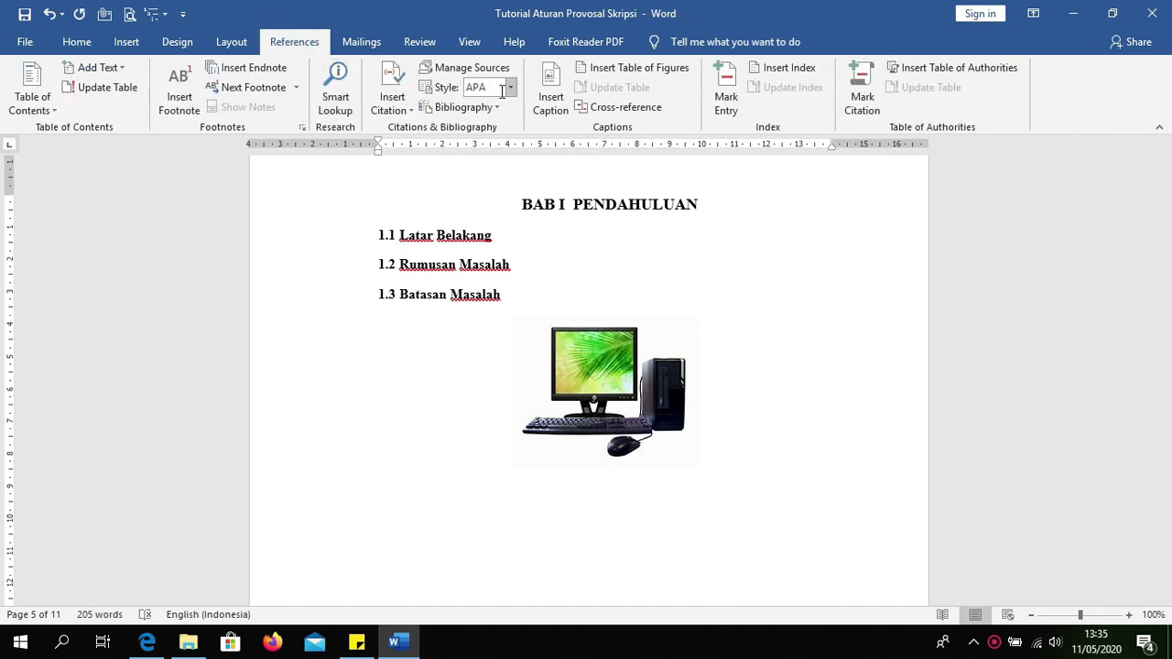
click(550, 101)
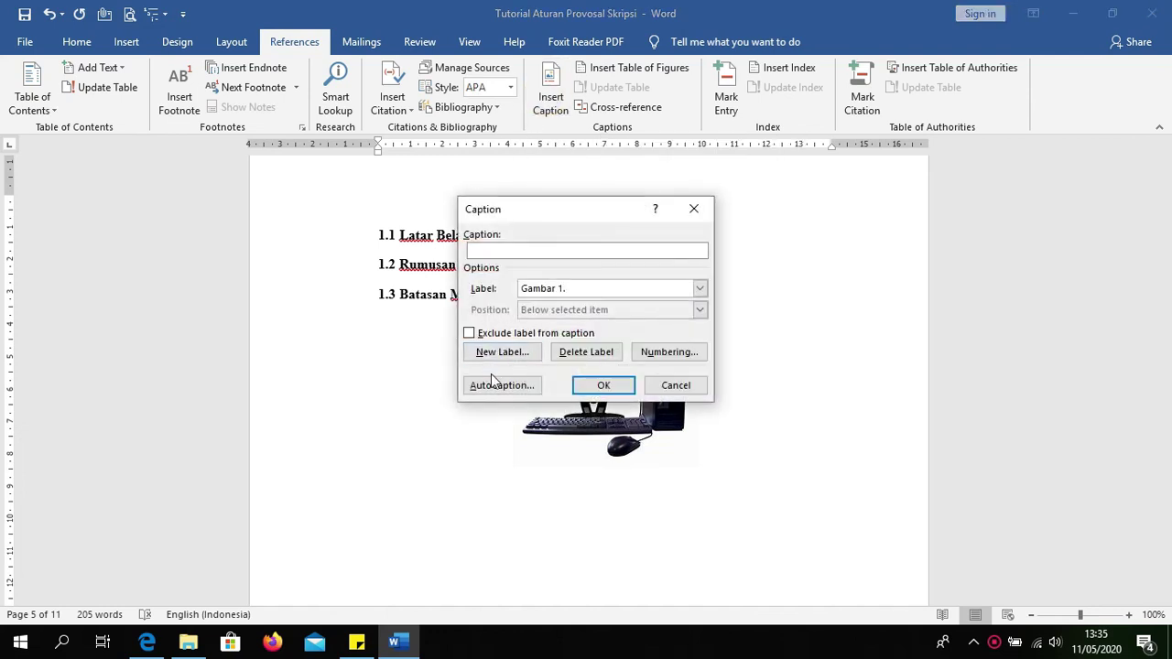
click(502, 353)
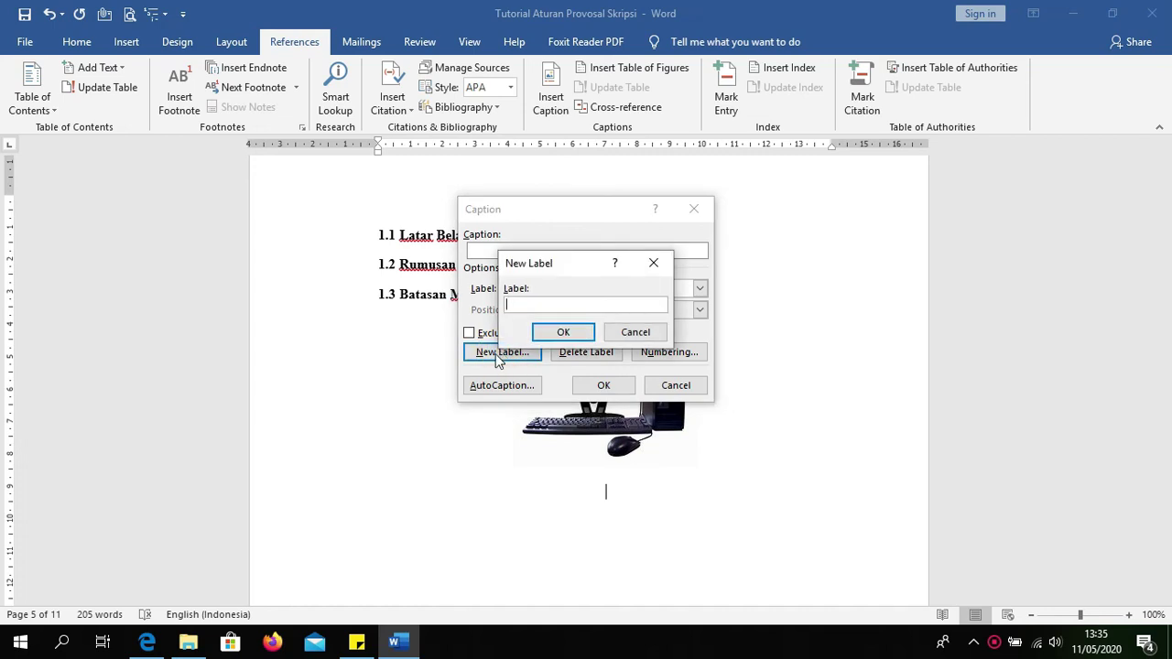
text(g)
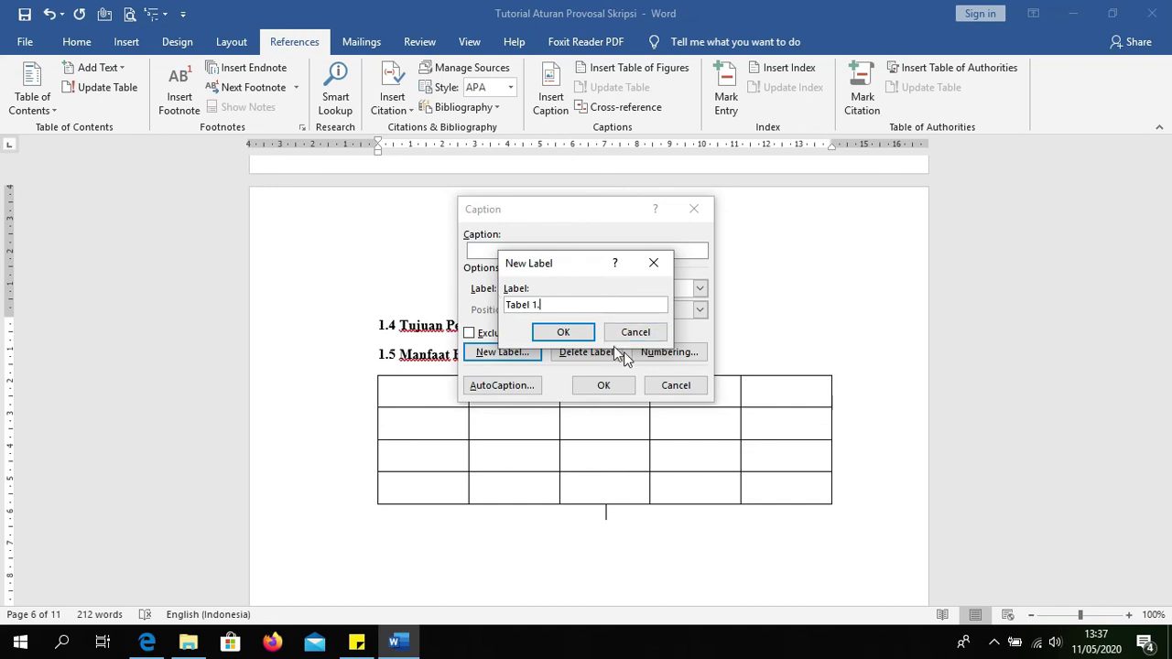
Step: Confirm the Tabel 1. label and insert the 'Tabel 1. 1' caption below the table
click(586, 337)
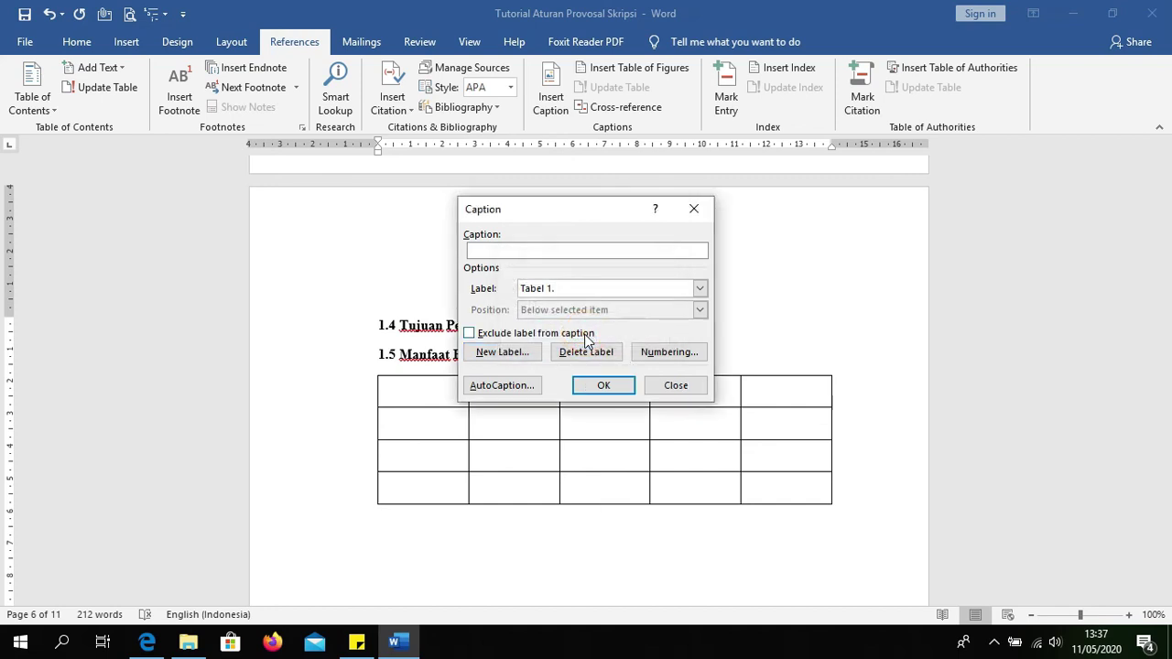
click(587, 289)
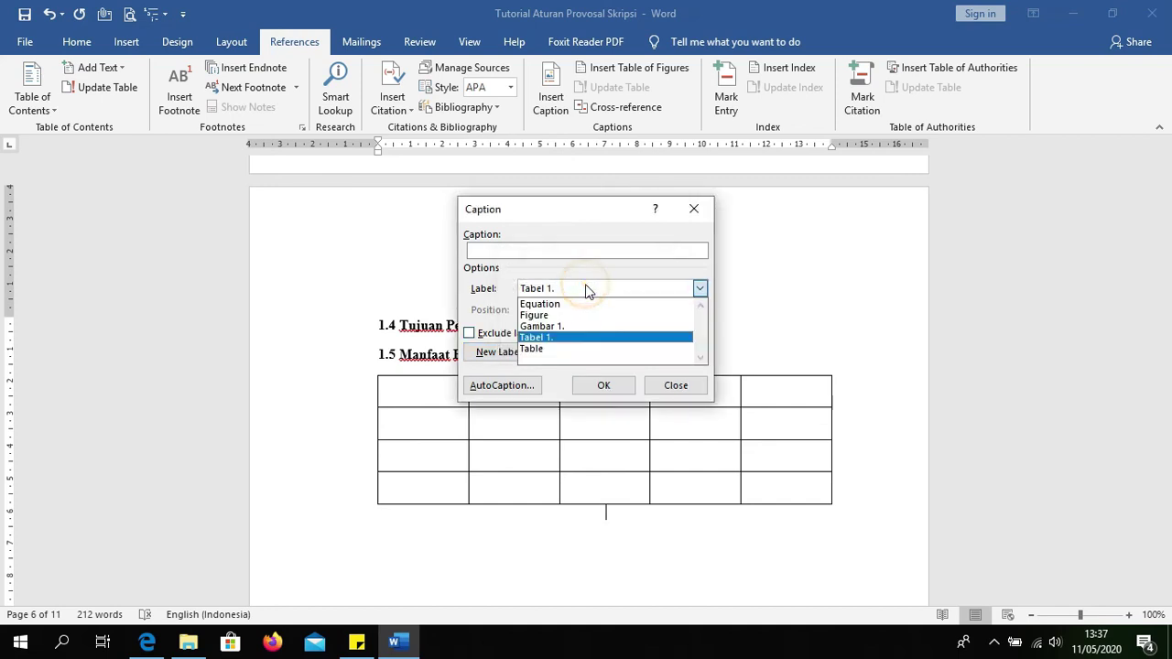
click(580, 336)
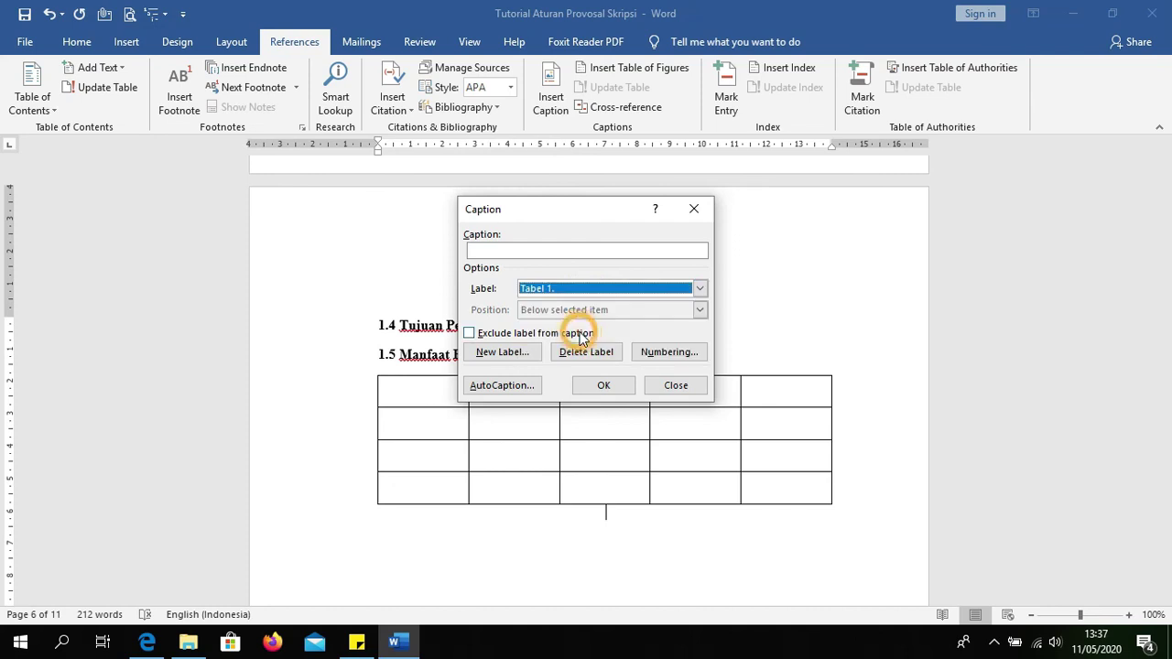
click(603, 386)
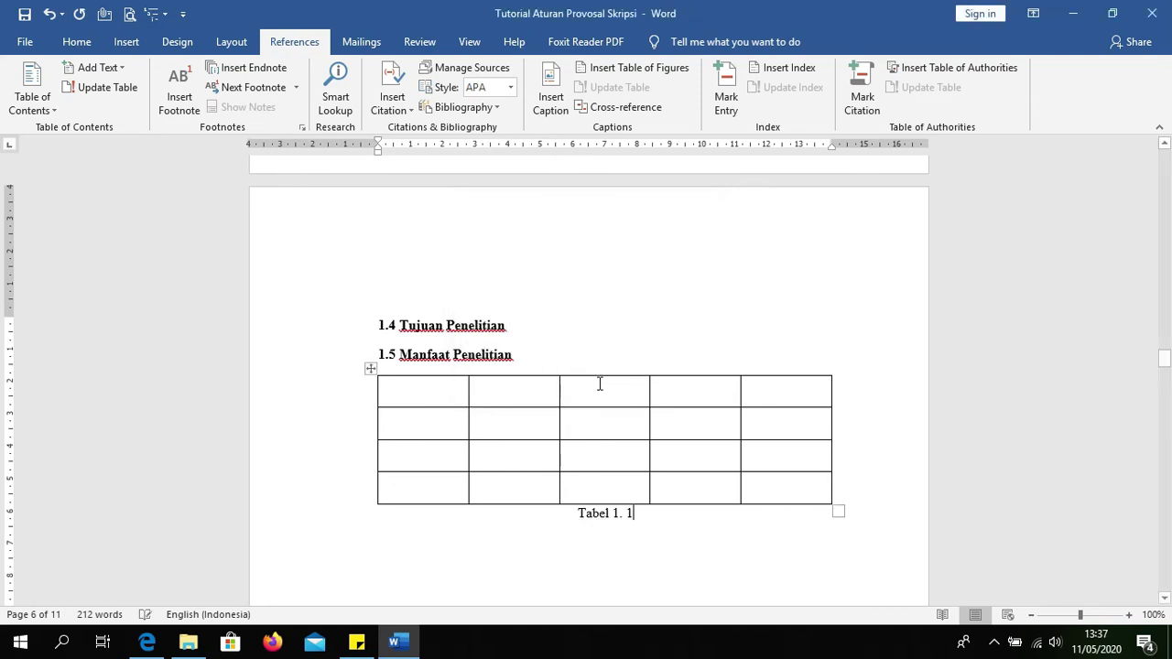
Step: Make the 'Tabel 1. 1' caption bold
drag(648, 514, 569, 515)
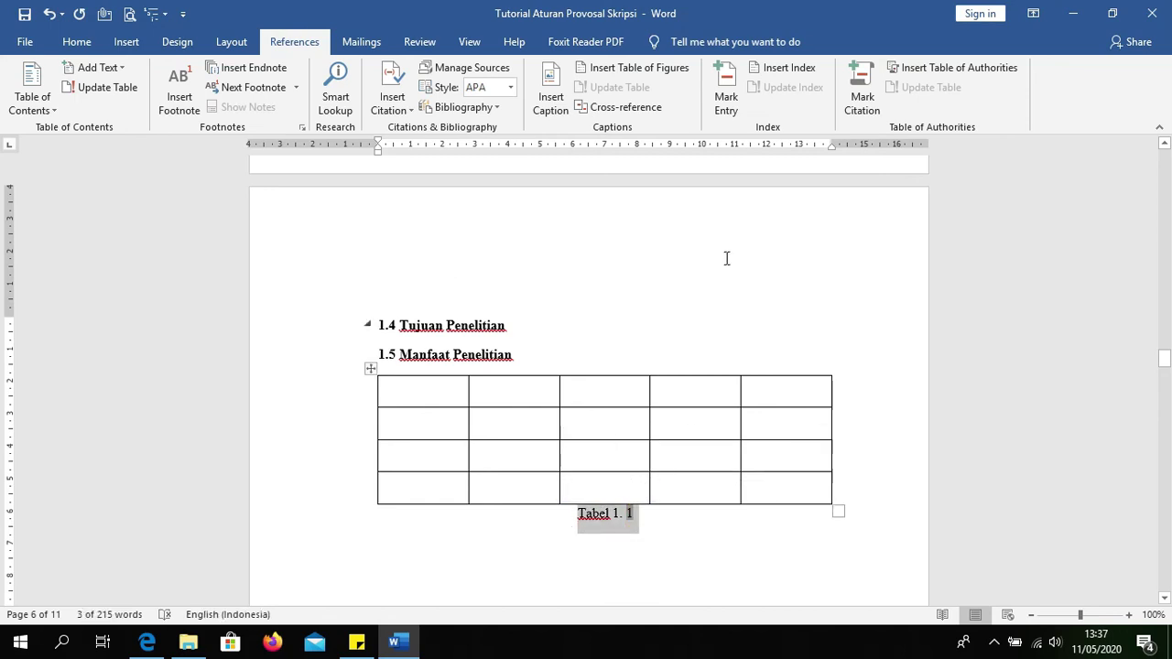
click(71, 43)
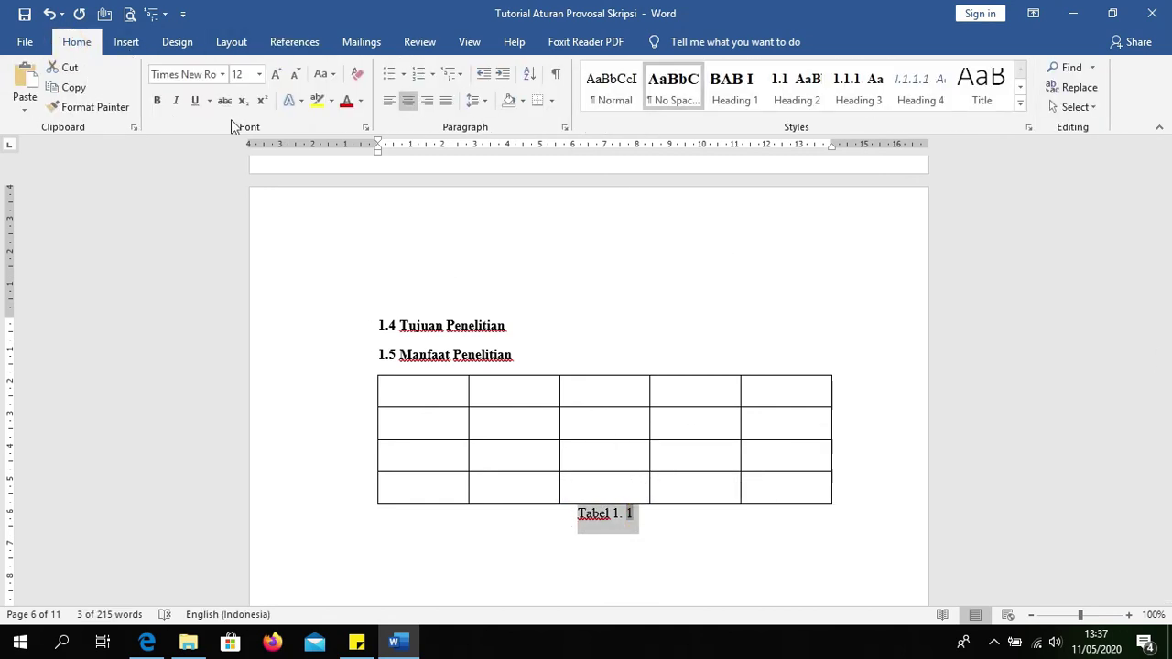
click(155, 101)
click(635, 541)
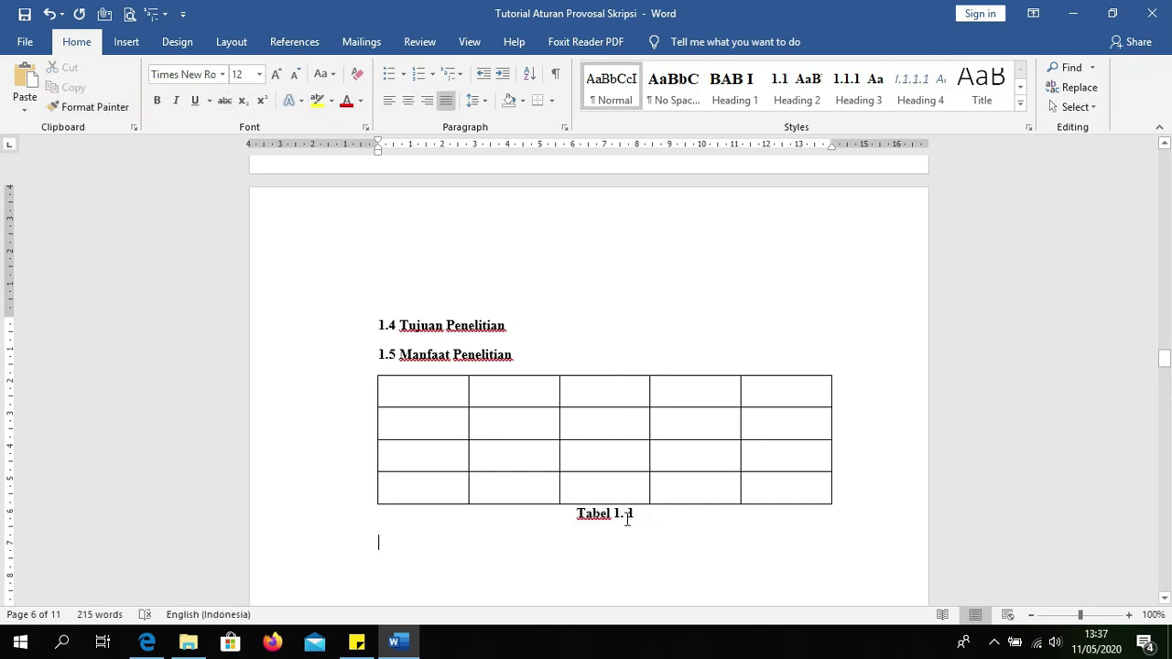
Step: Below DAFTAR TABEL, insert a table of figures using the Tabel 1. caption label
scroll(642, 513, up, 10)
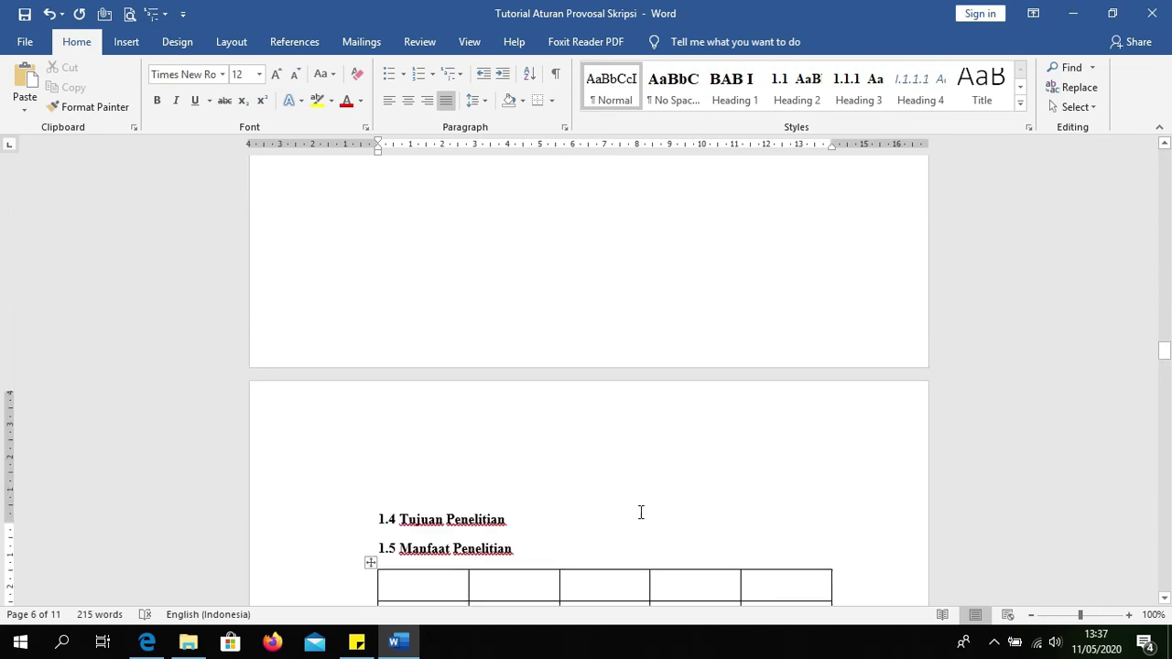
scroll(639, 517, up, 10)
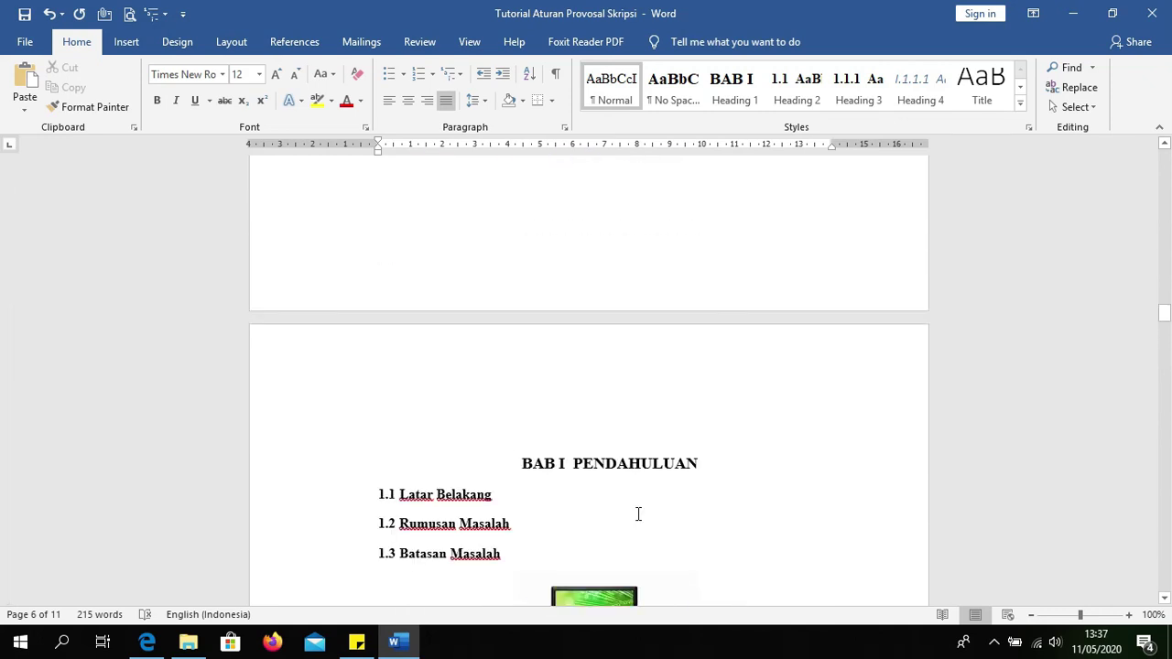
scroll(639, 514, up, 3)
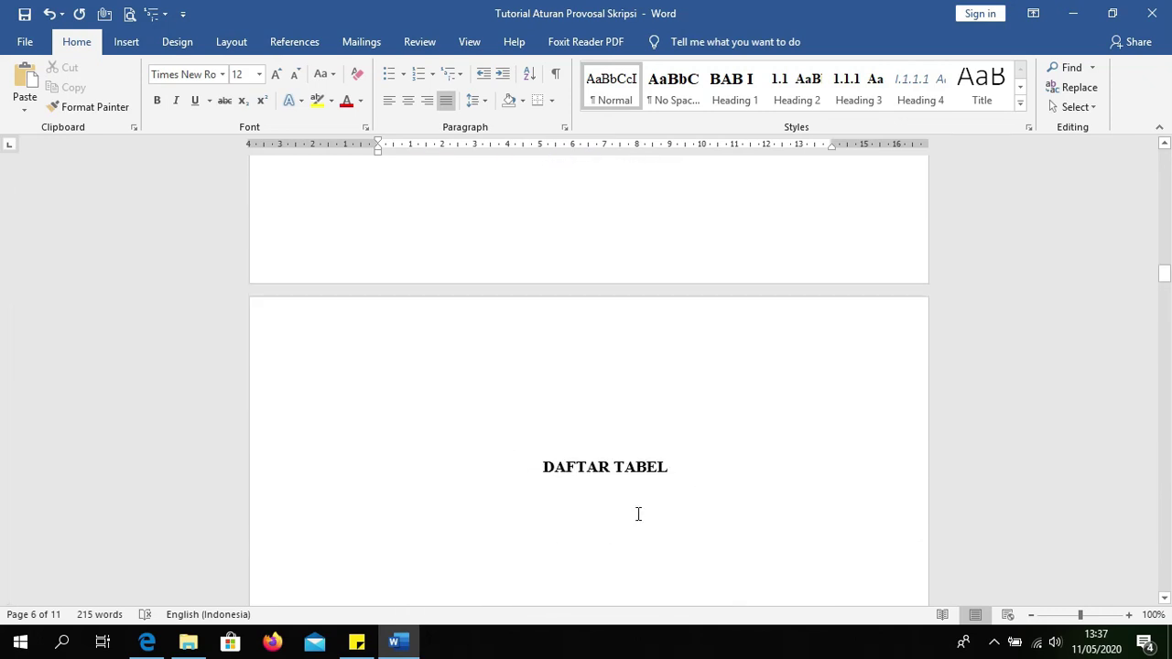
click(618, 444)
click(534, 492)
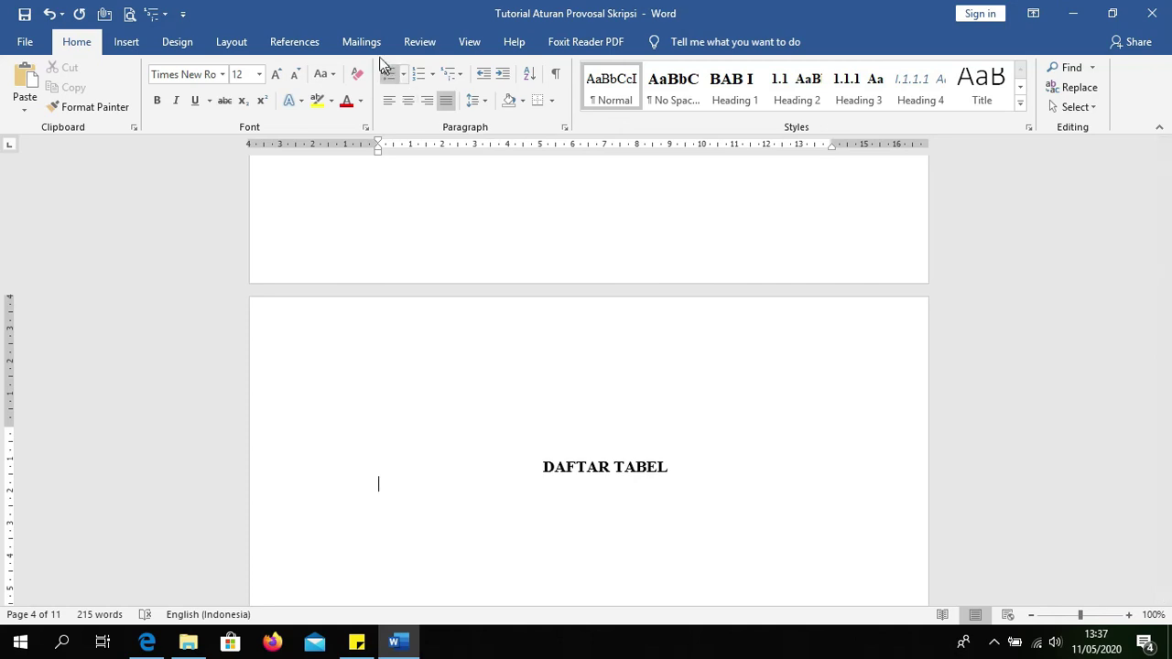
click(295, 42)
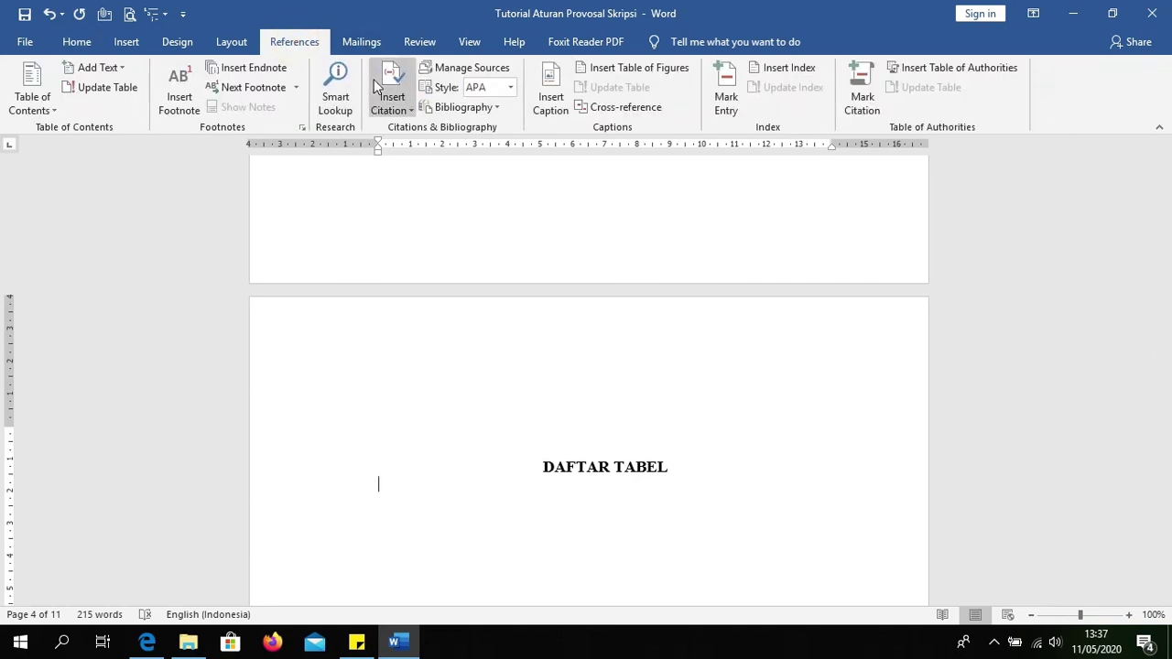
click(597, 73)
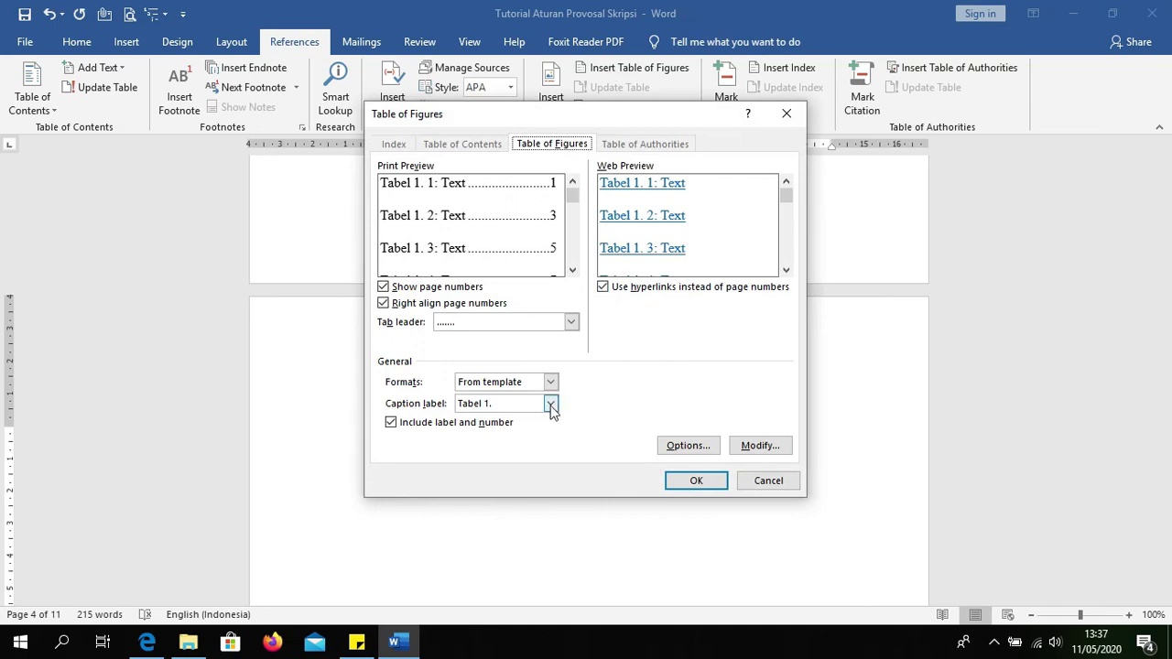
click(550, 404)
click(499, 451)
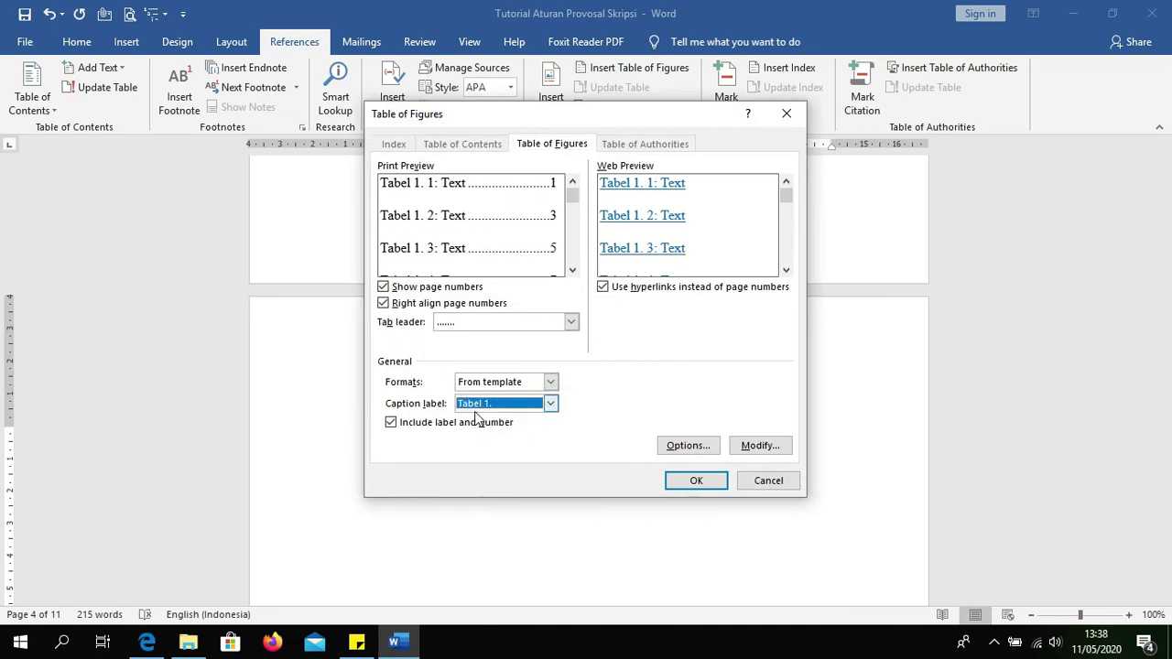
click(692, 480)
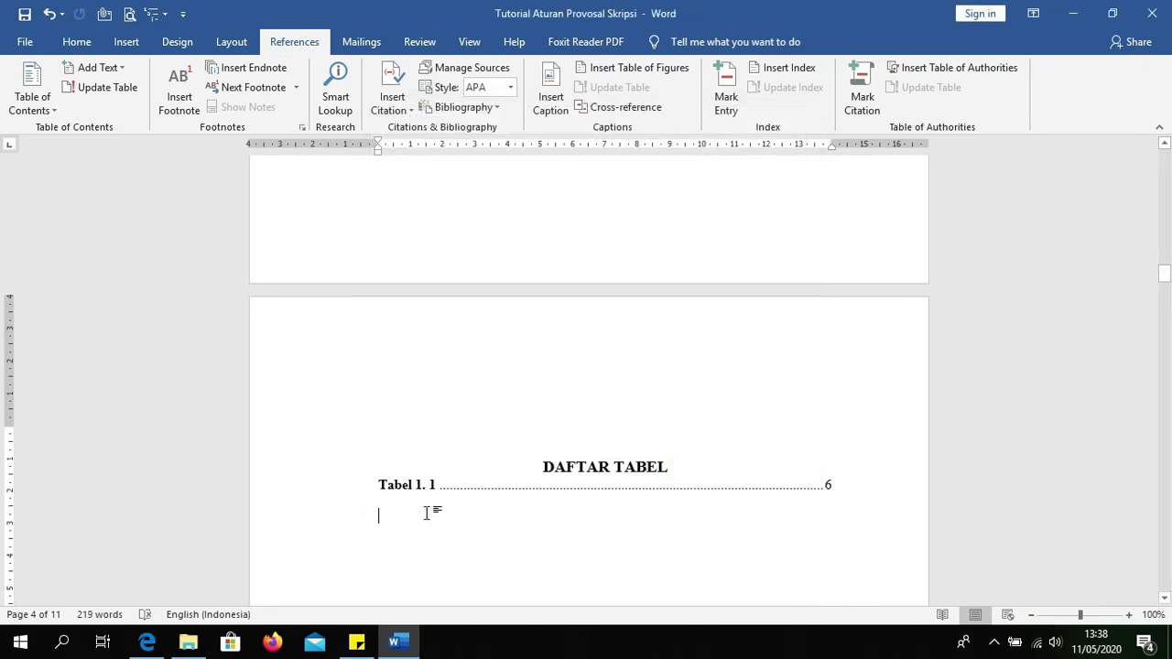
Step: Insert an empty line after the DAFTAR TABEL heading, above the Tabel 1. 1 entry
drag(379, 485, 787, 482)
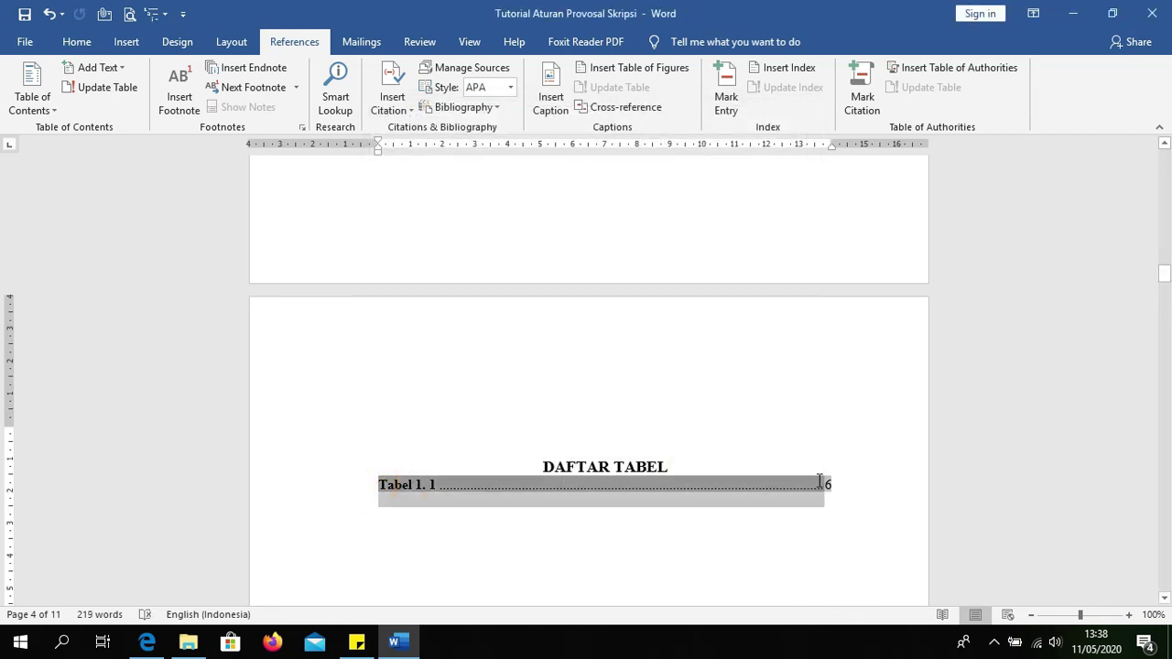
scroll(683, 440, up, 10)
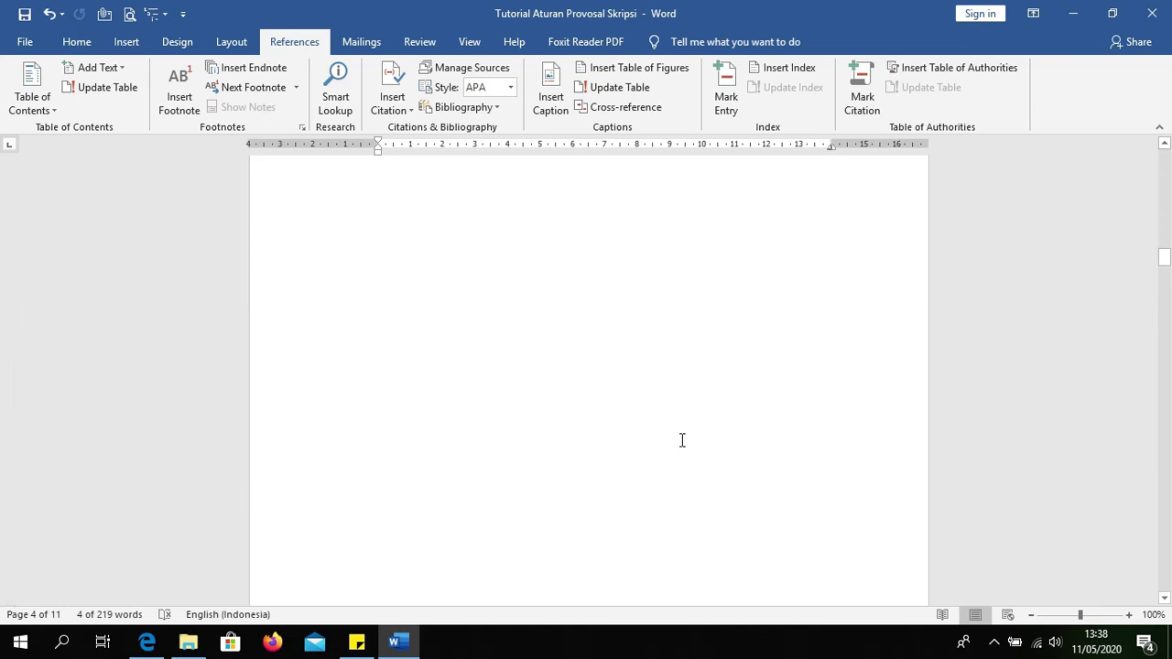
scroll(682, 441, up, 5)
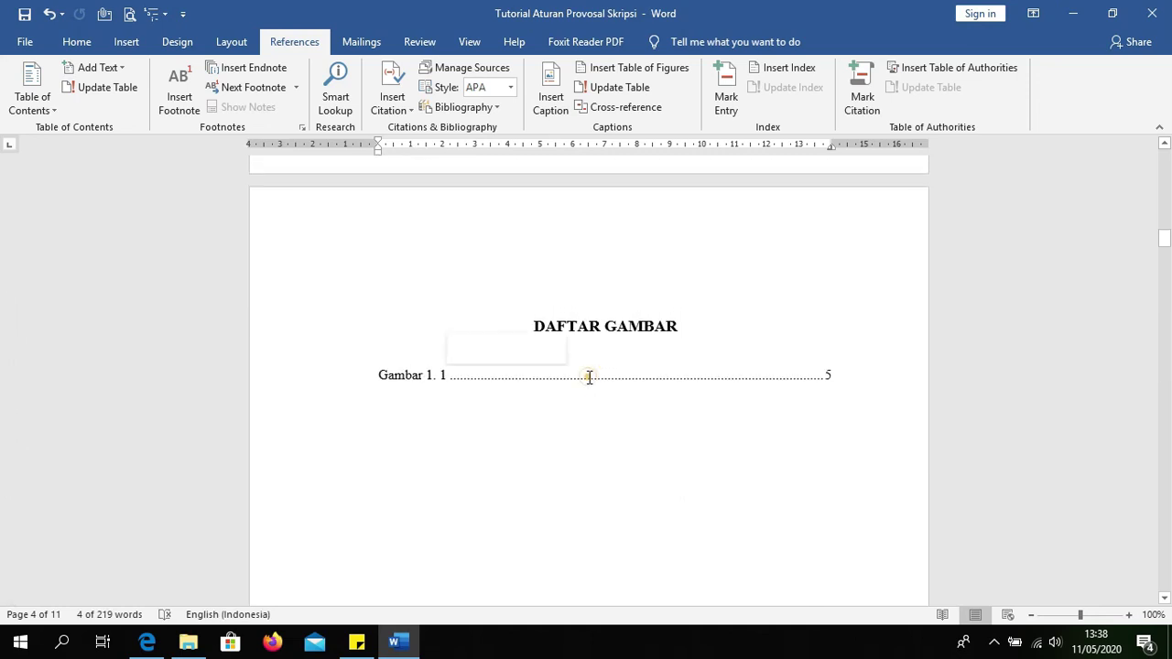
click(589, 376)
scroll(494, 411, down, 10)
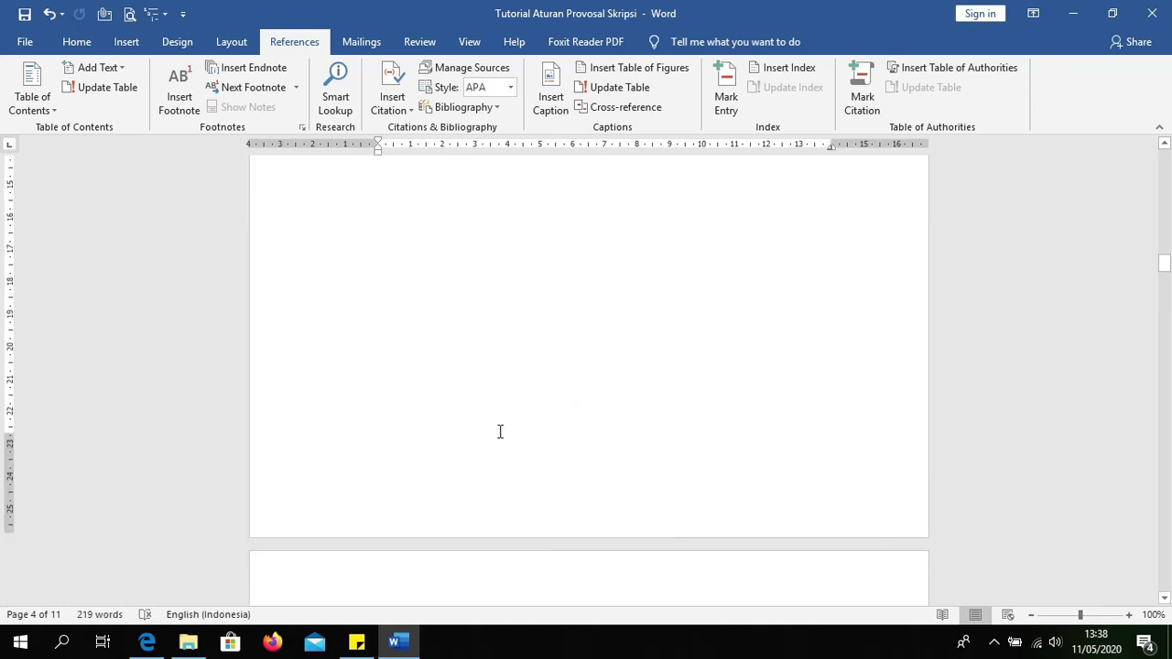
click(687, 390)
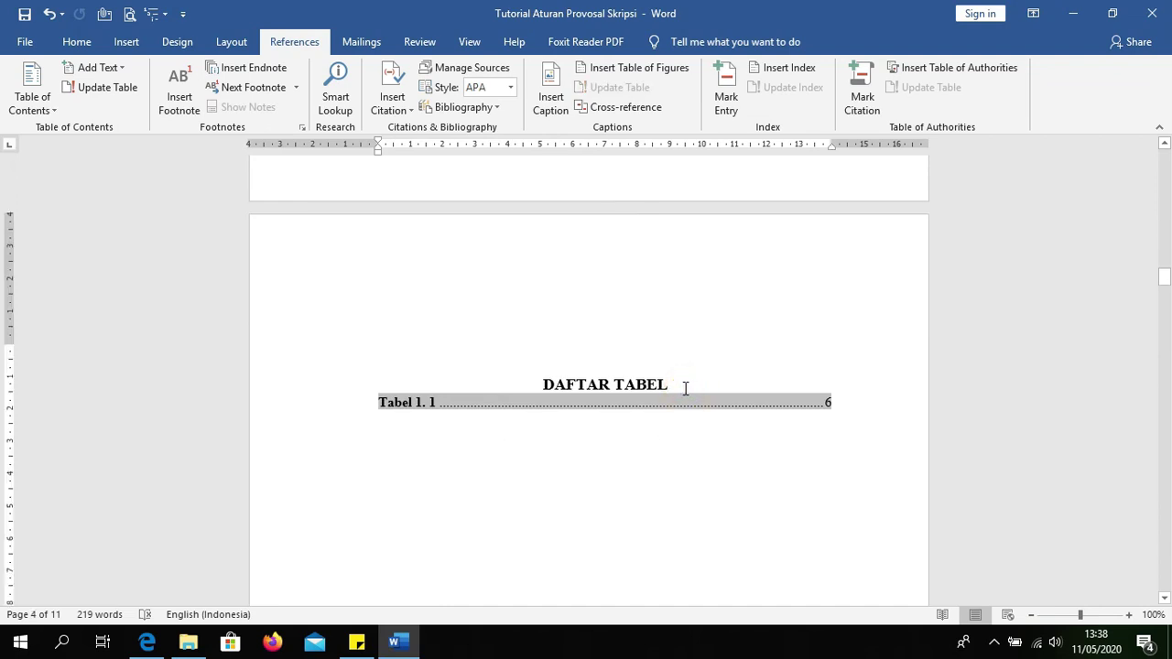
key(Return)
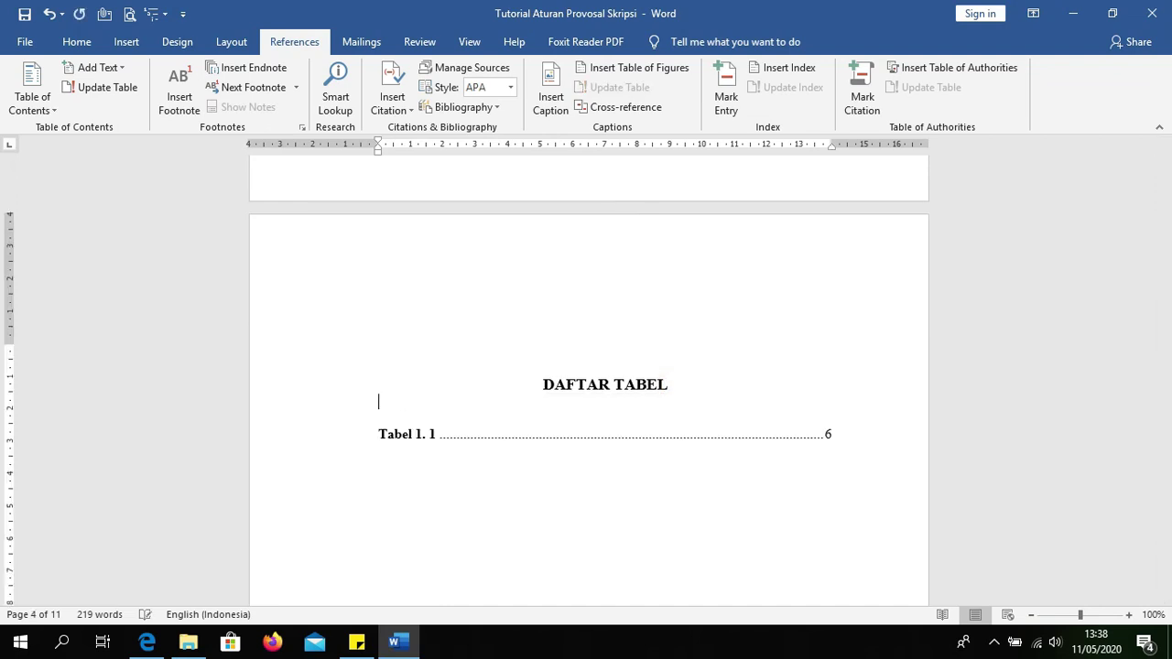
click(470, 441)
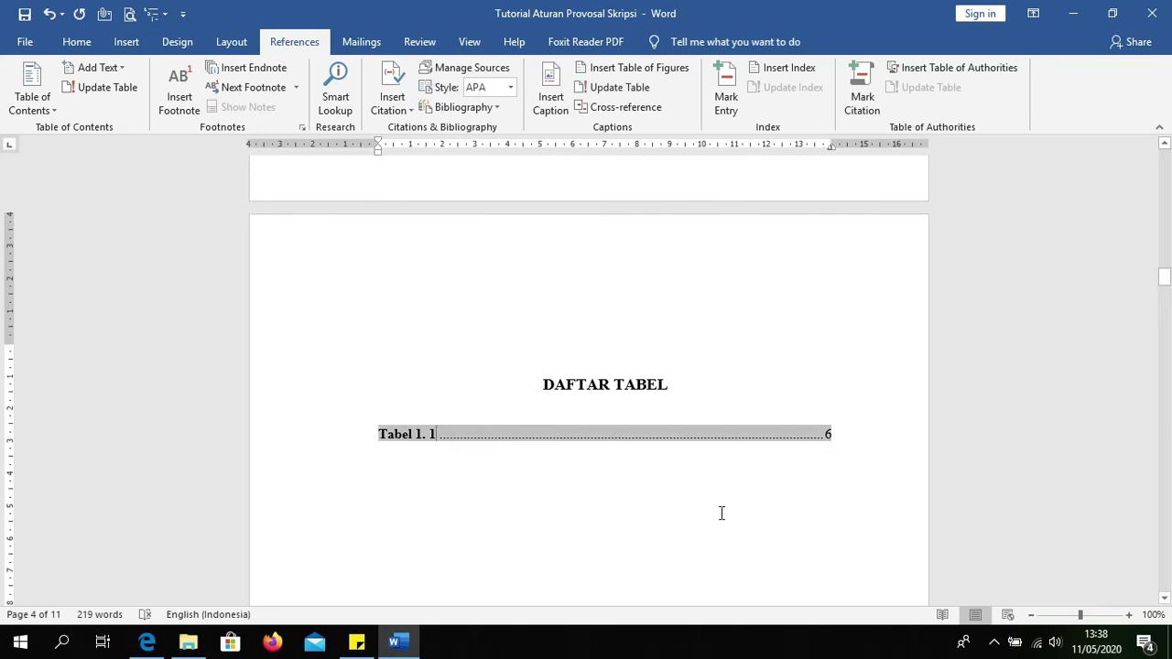
scroll(724, 513, down, 5)
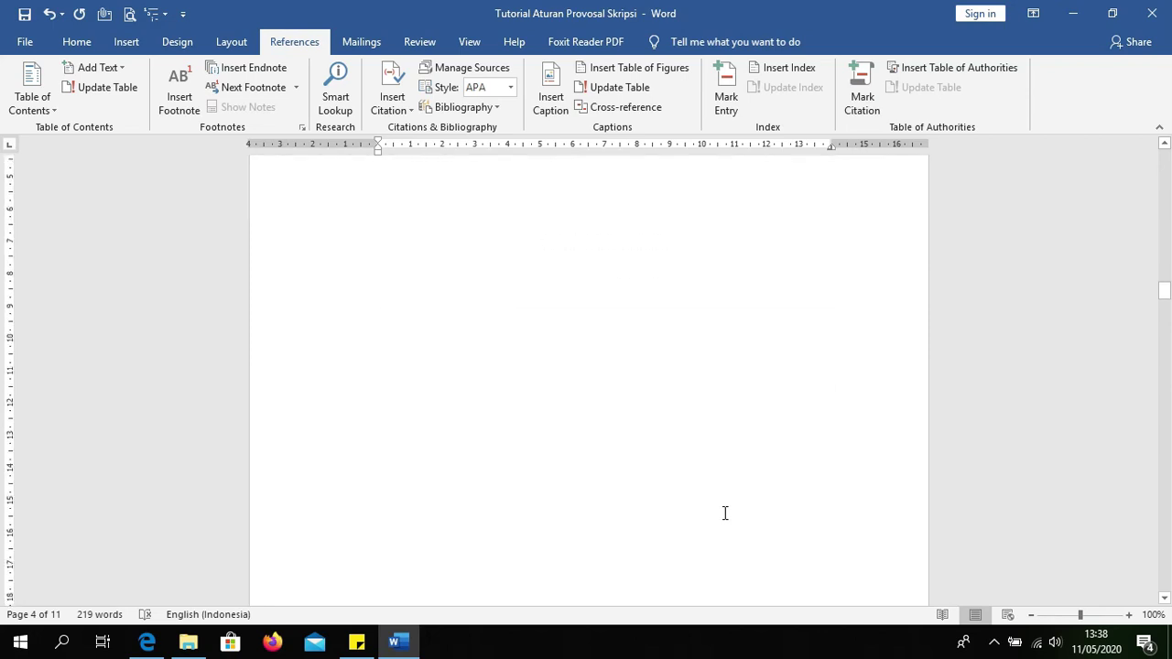